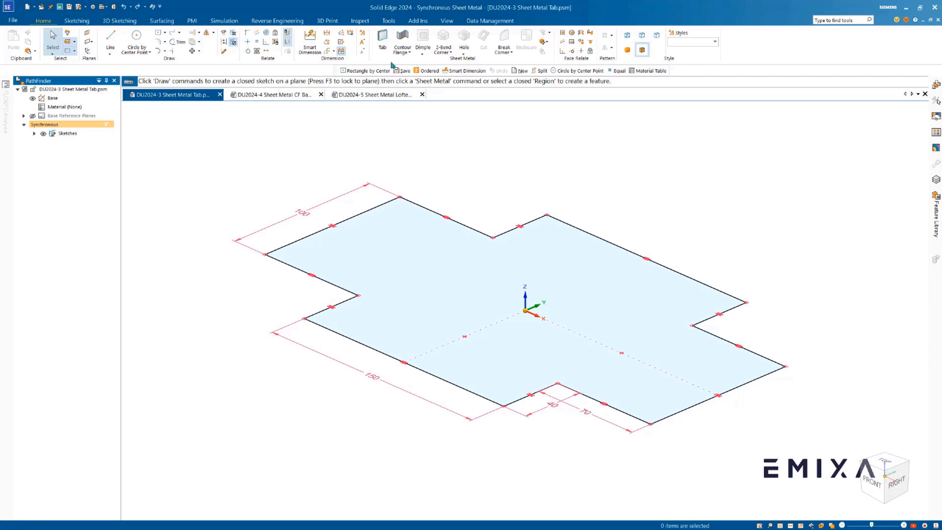
- Create a 3 mm thick tab from the closed sketch region, with the thickness extending upward
click(382, 40)
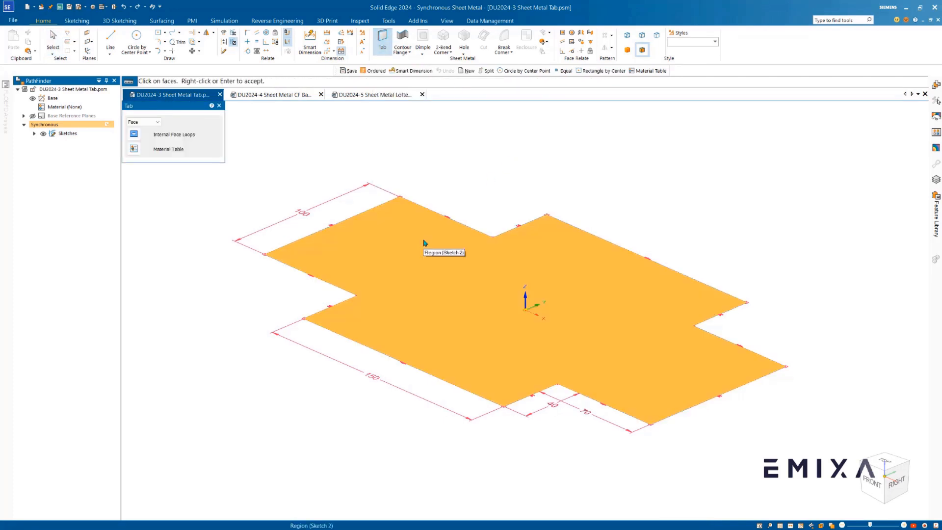
click(425, 238)
right_click(448, 188)
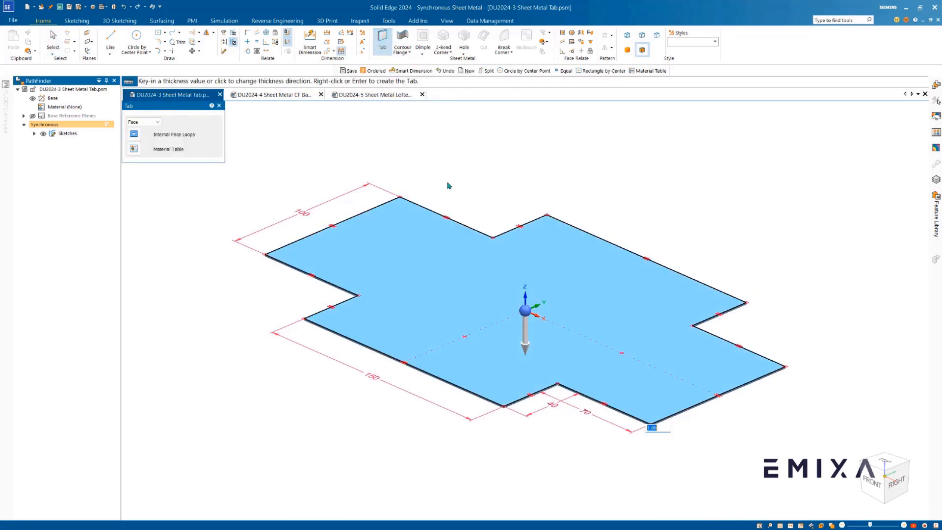
click(526, 327)
text(3)
key(Return)
click(526, 330)
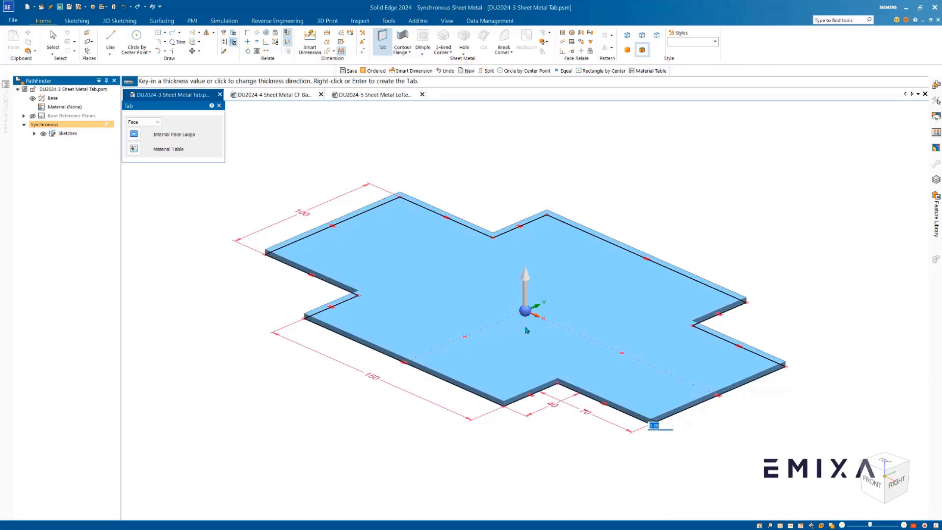
right_click(652, 188)
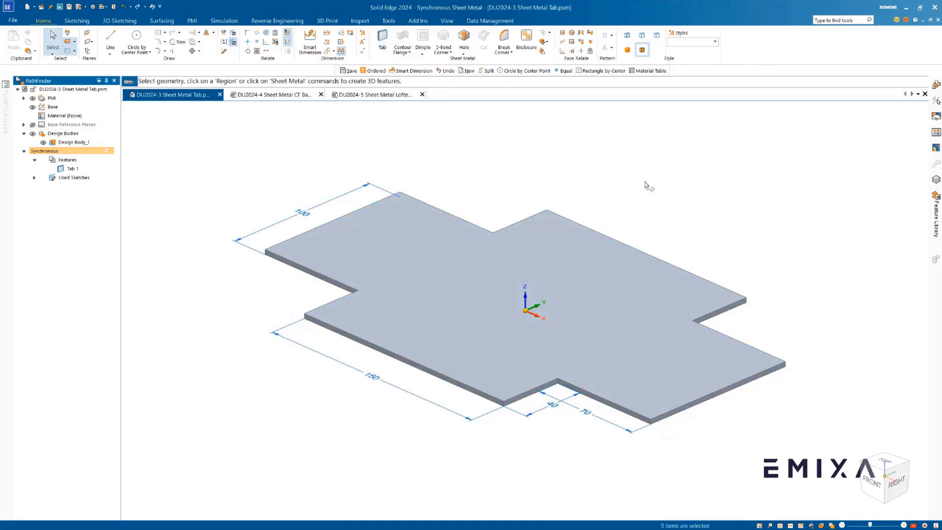
- Set the 150 mm dimension along the tab's front edge to 140 mm
scroll(559, 180, down, 1)
scroll(601, 194, up, 2)
scroll(515, 163, down, 1)
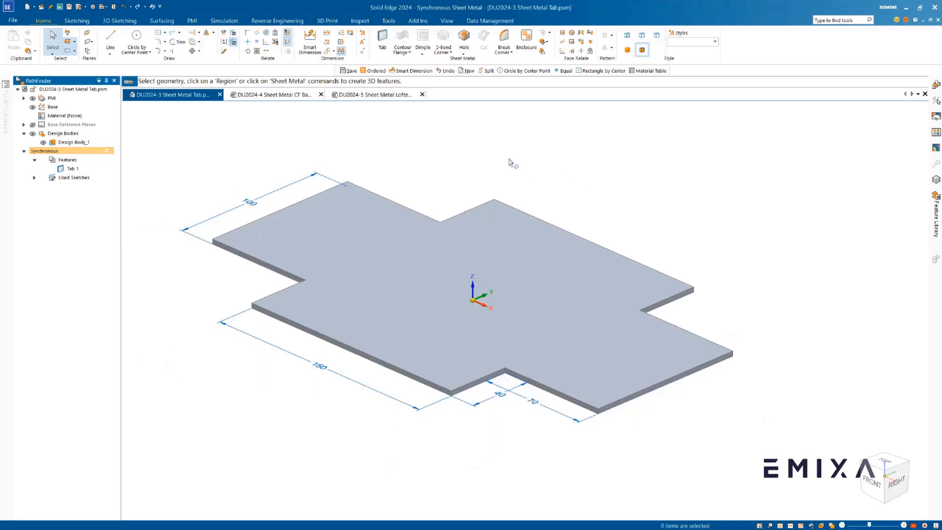
click(320, 368)
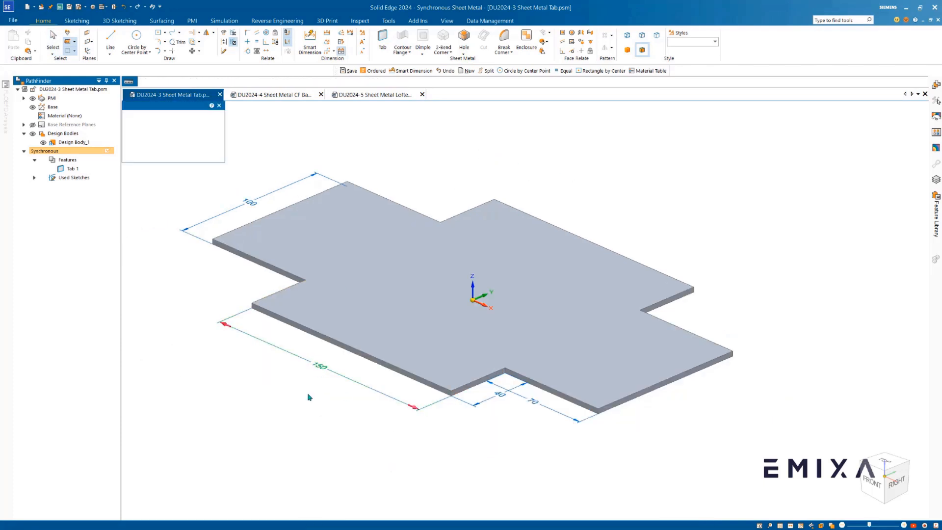
key(Escape)
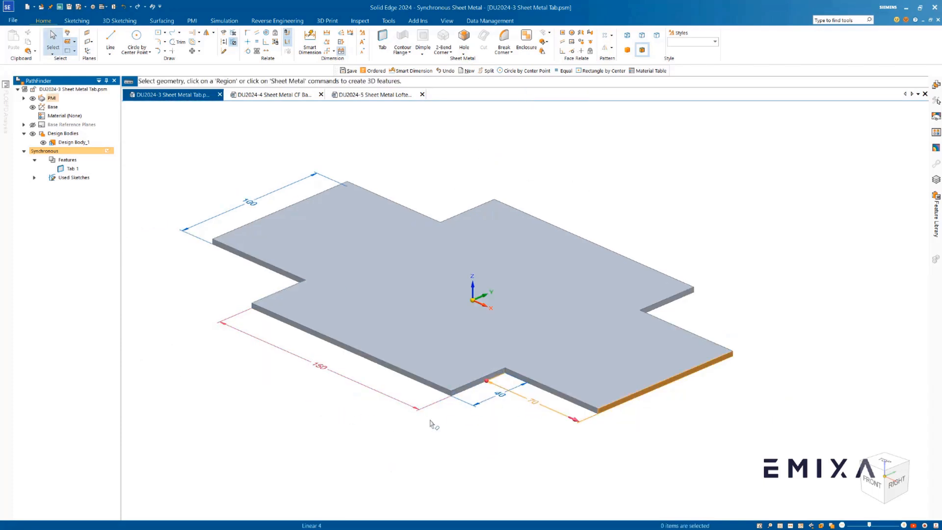
click(314, 373)
text(140)
key(Return)
key(Escape)
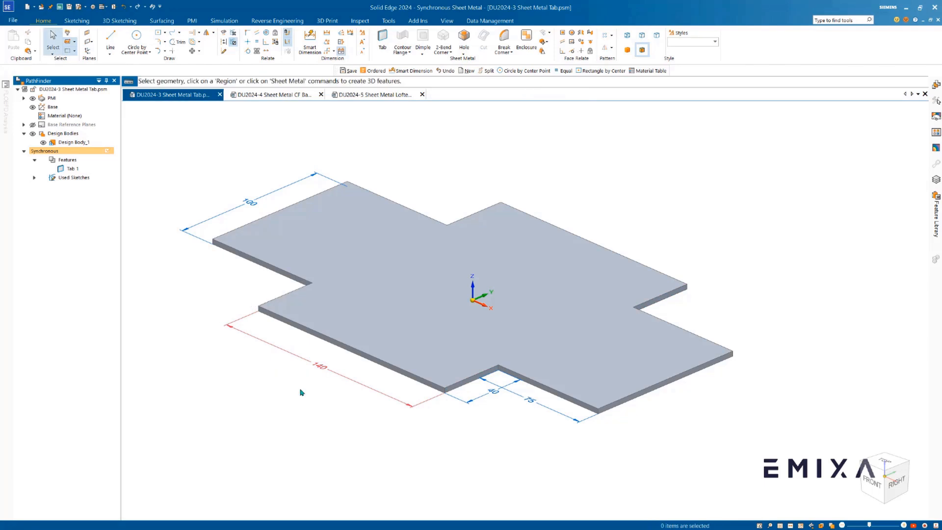
- In the DU2024-4 contour flange base document, create a contour flange from the U-shaped sketch chain with symmetric extent and material inside
click(292, 97)
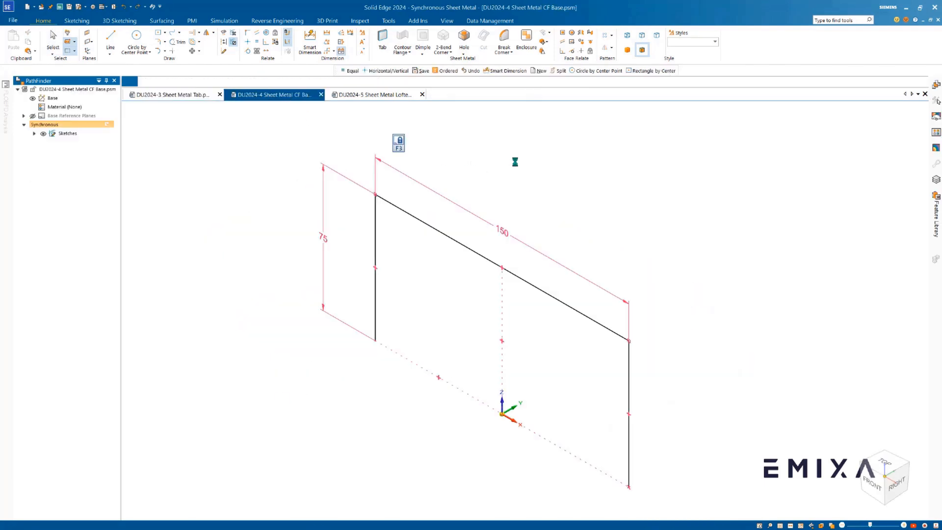
click(403, 39)
click(402, 214)
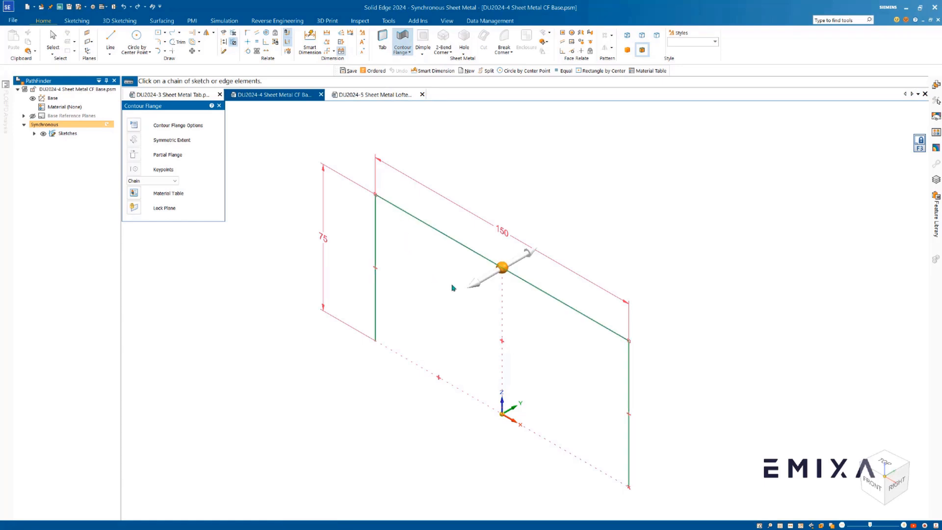
click(483, 287)
click(456, 241)
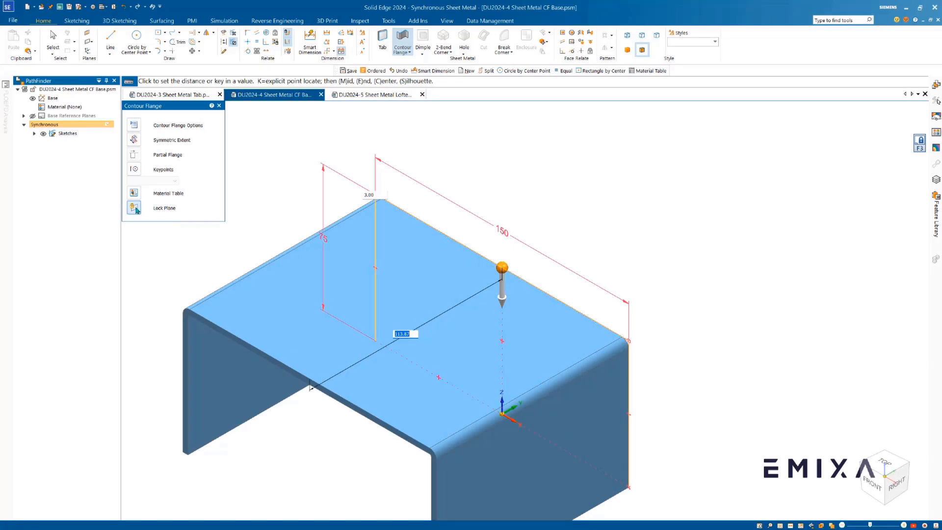
click(134, 139)
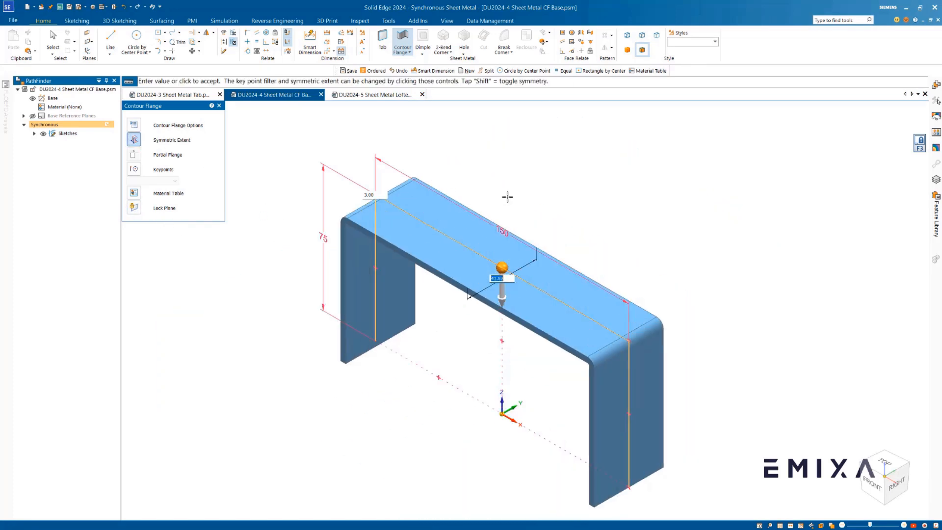
click(507, 196)
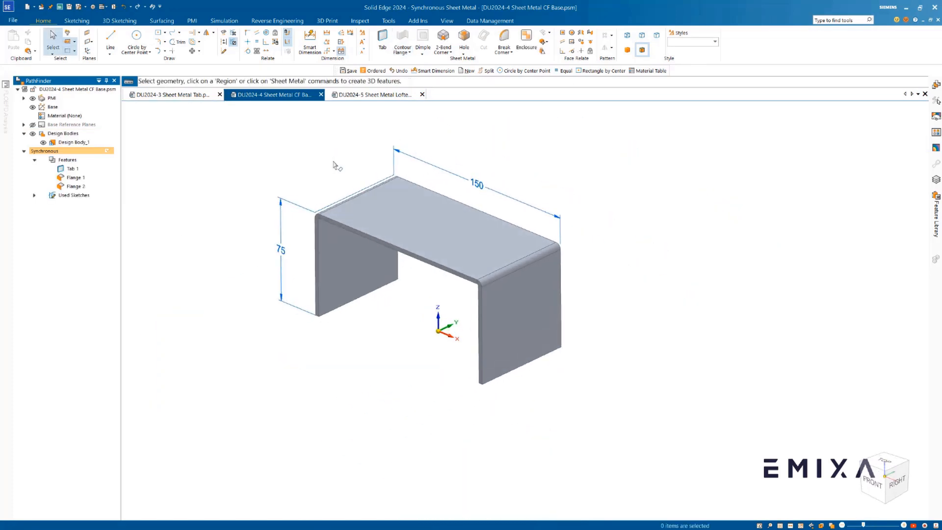
- In the DU2024-5 lofted flange document, create a 2 mm thick lofted flange between the angular open profile and the arc sketch
click(366, 94)
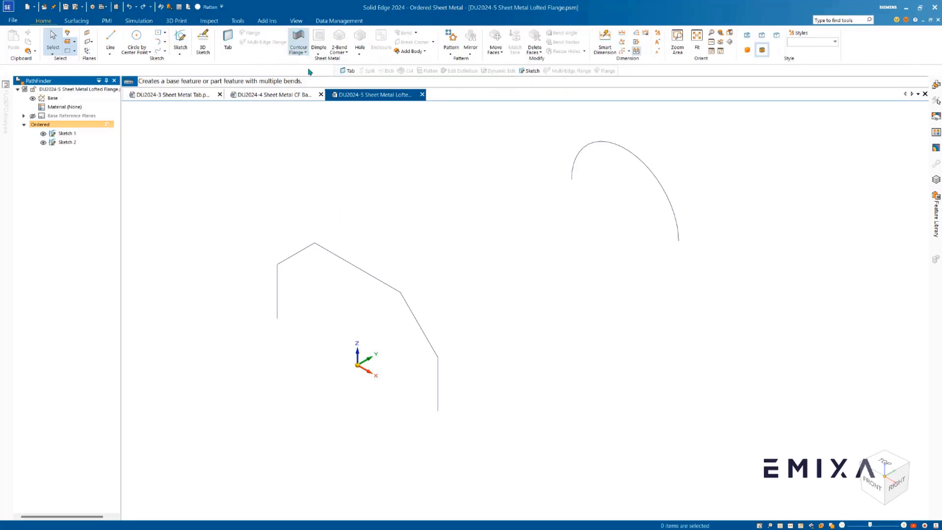
click(305, 52)
click(309, 72)
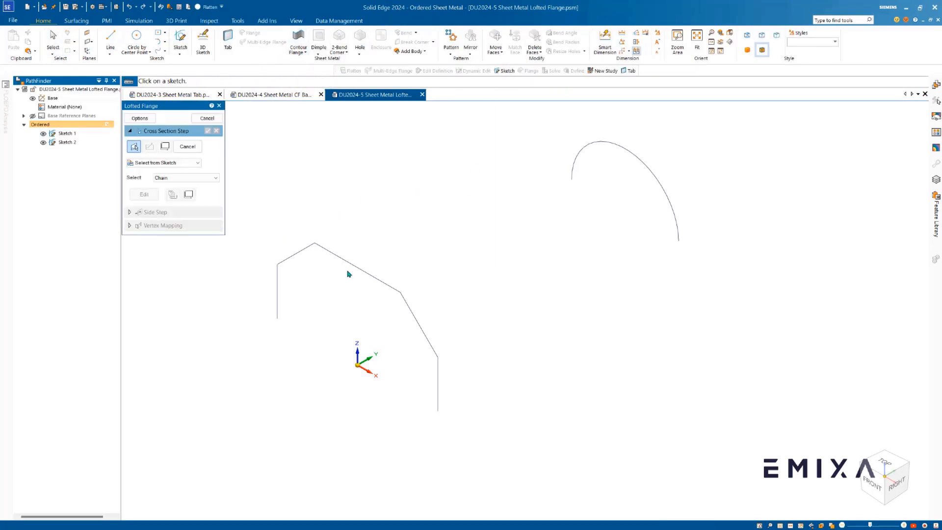
click(208, 131)
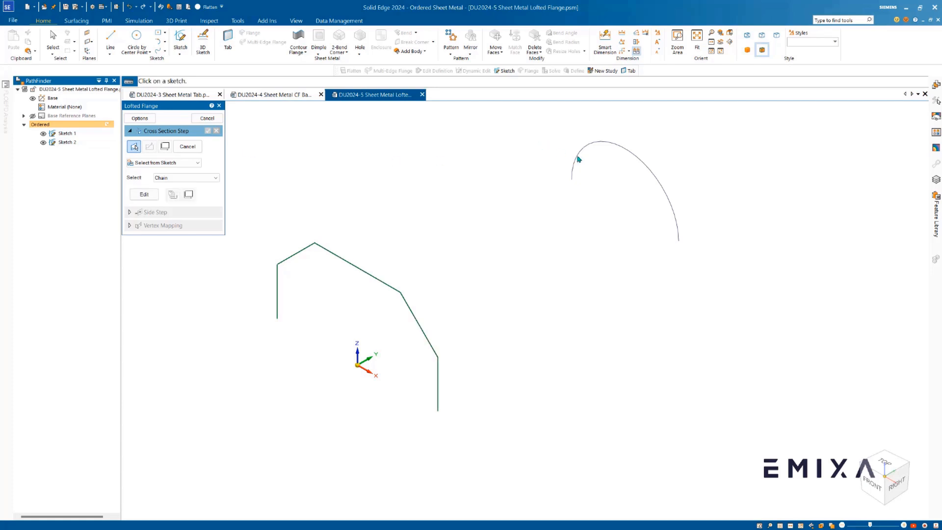
click(209, 131)
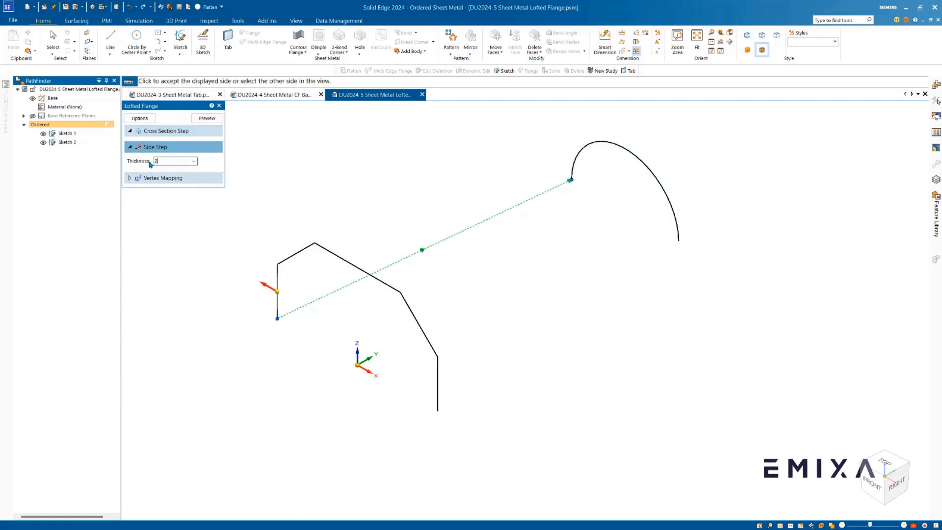
click(311, 302)
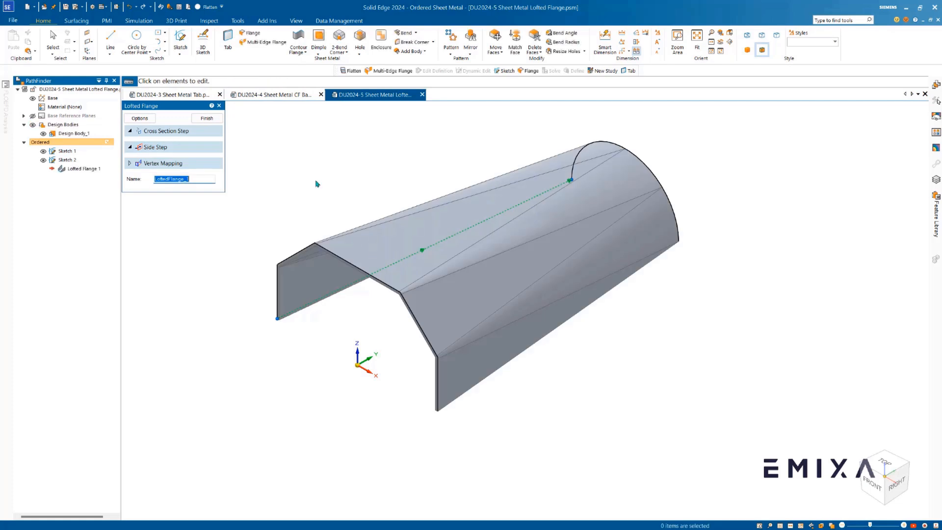
- Set the lofted flange's bending method to Bends, defined by number of segments in arc, and finish the feature
click(139, 118)
click(415, 182)
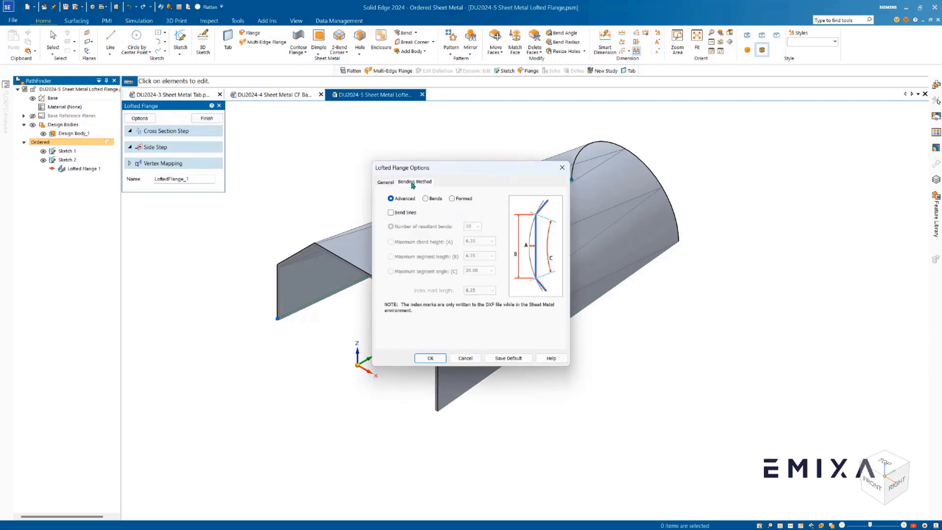
drag(492, 168, 814, 203)
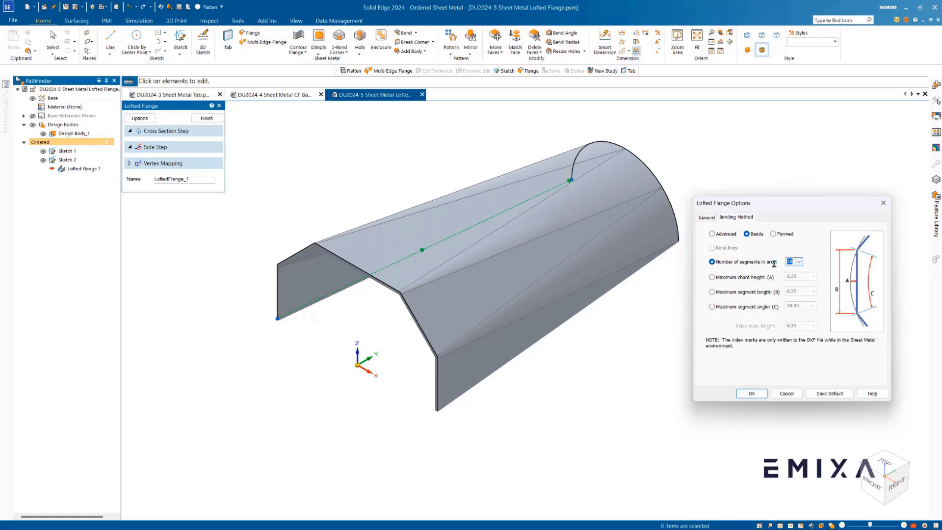
click(752, 393)
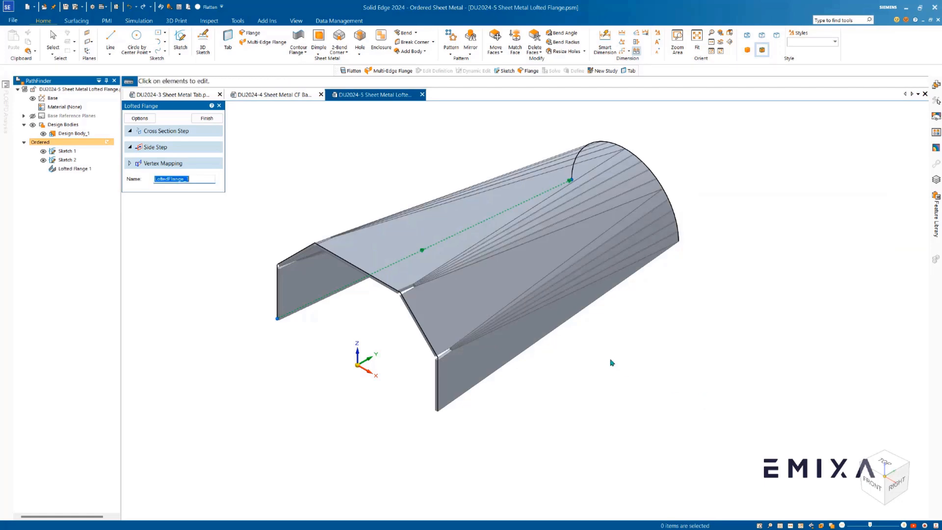
middle_drag(604, 330, 420, 297)
scroll(403, 287, up, 5)
scroll(442, 295, down, 5)
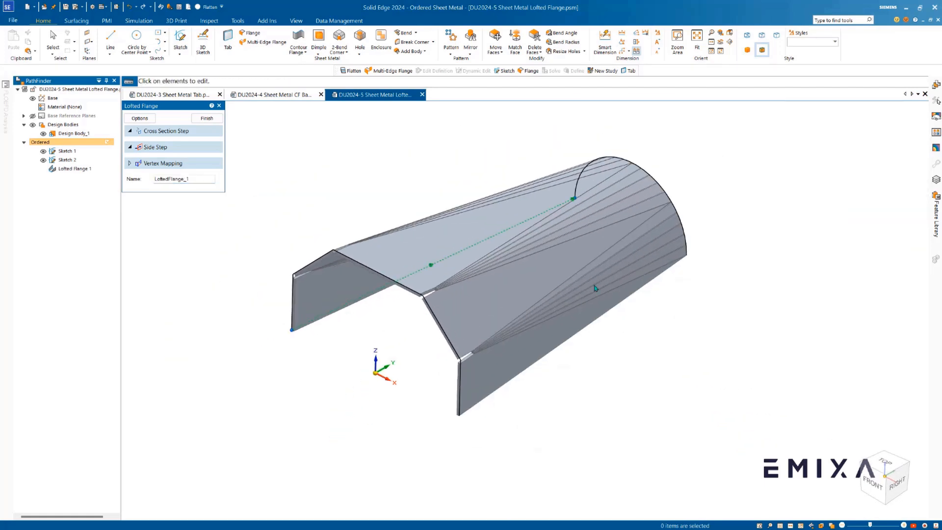
middle_drag(637, 276, 424, 167)
click(207, 119)
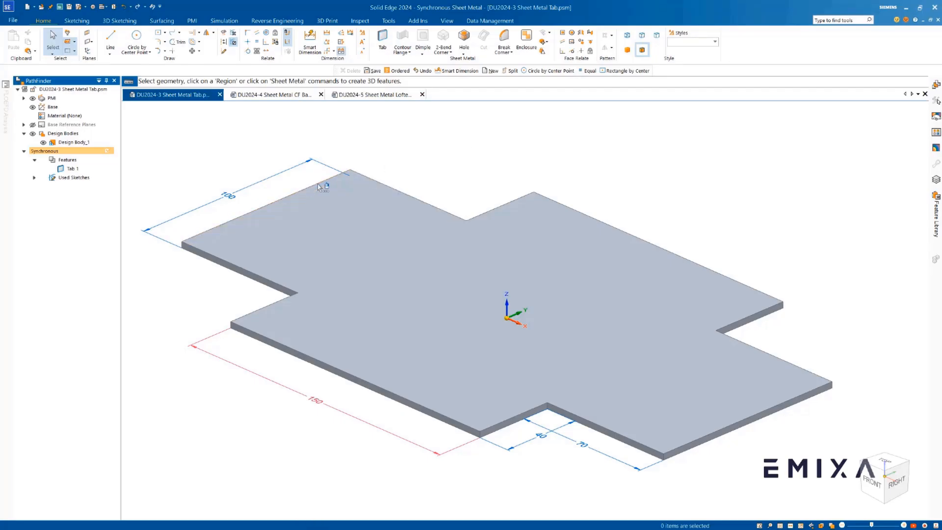
click(318, 185)
click(319, 167)
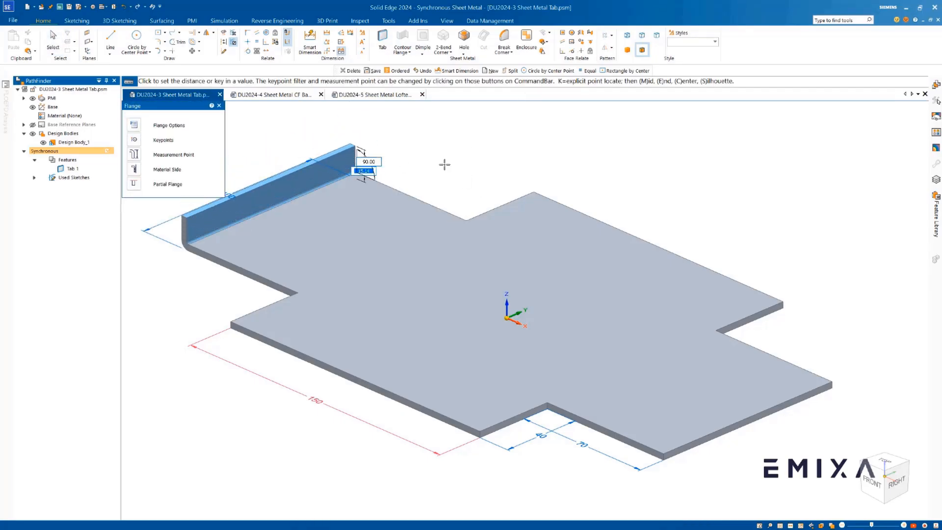
key(Escape)
click(621, 232)
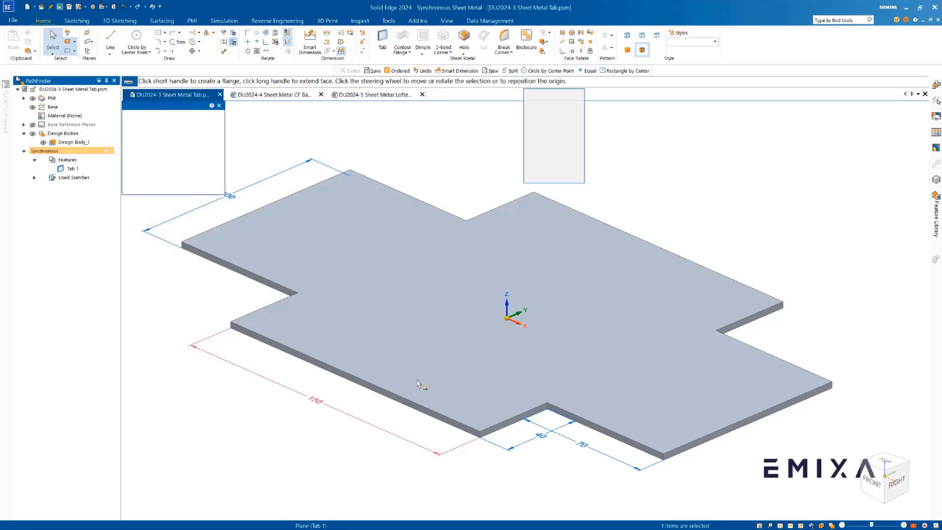
click(621, 187)
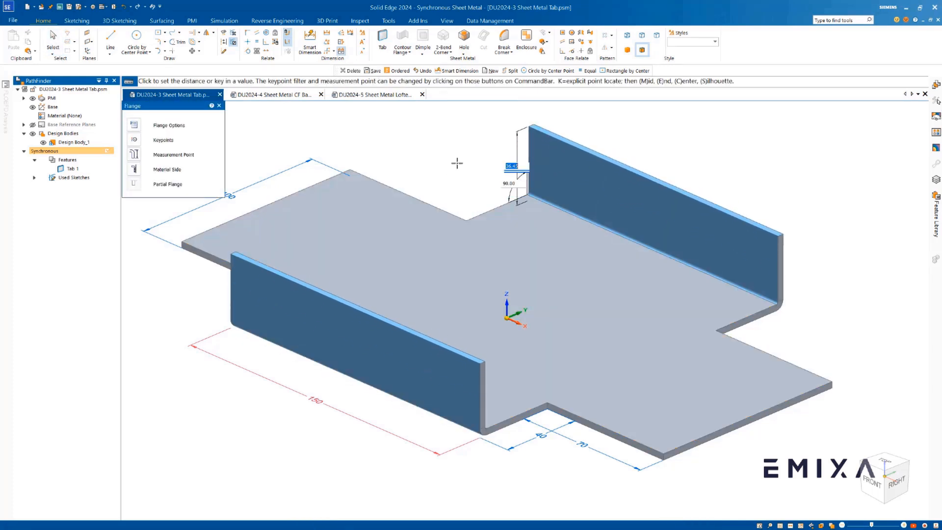
key(Escape)
- Switch the DU2024-3 tab part to the ordered modeling environment
click(400, 72)
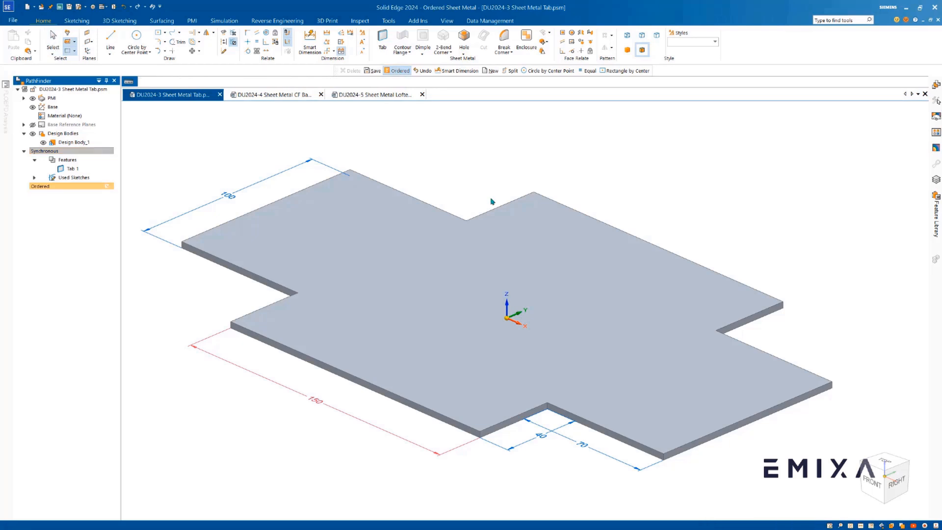
click(298, 53)
- Try a full-width 90° flange about 39 mm high on the tab's dimensioned 100 mm edge, with material inside
click(252, 34)
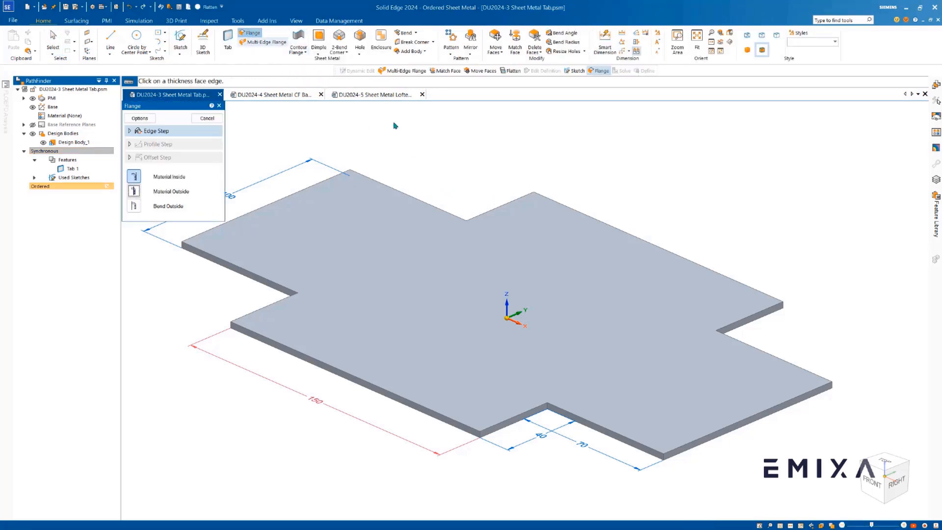
click(323, 184)
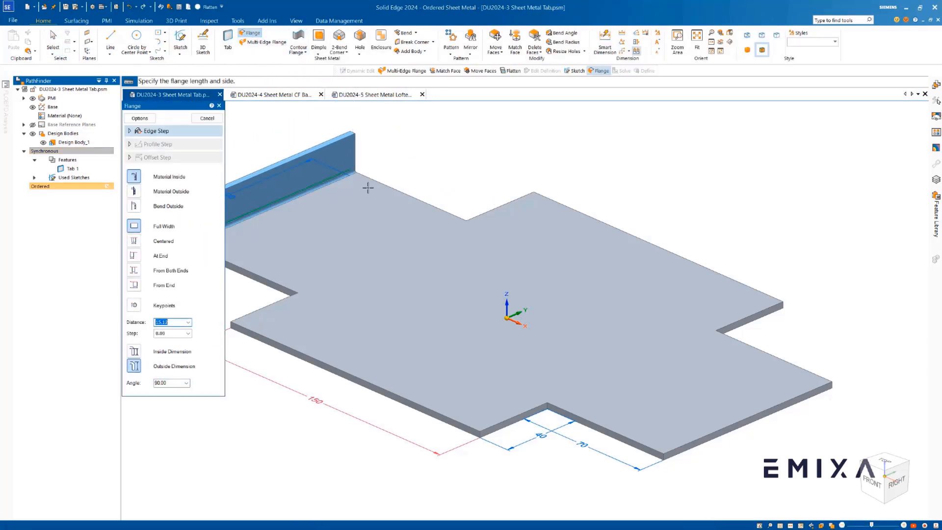
scroll(369, 171, down, 2)
click(370, 143)
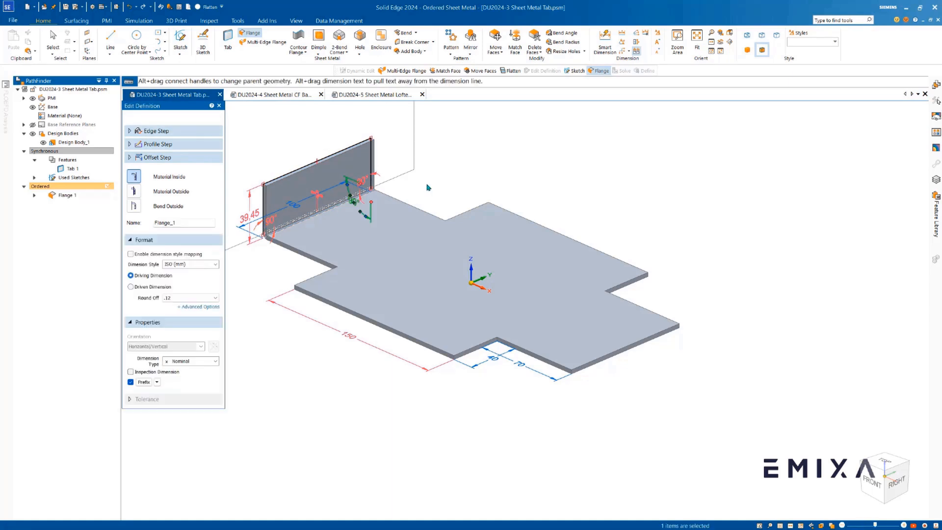
mouse_move(427, 185)
middle_down()
mouse_move(484, 194)
mouse_move(443, 182)
middle_up()
key(Escape)
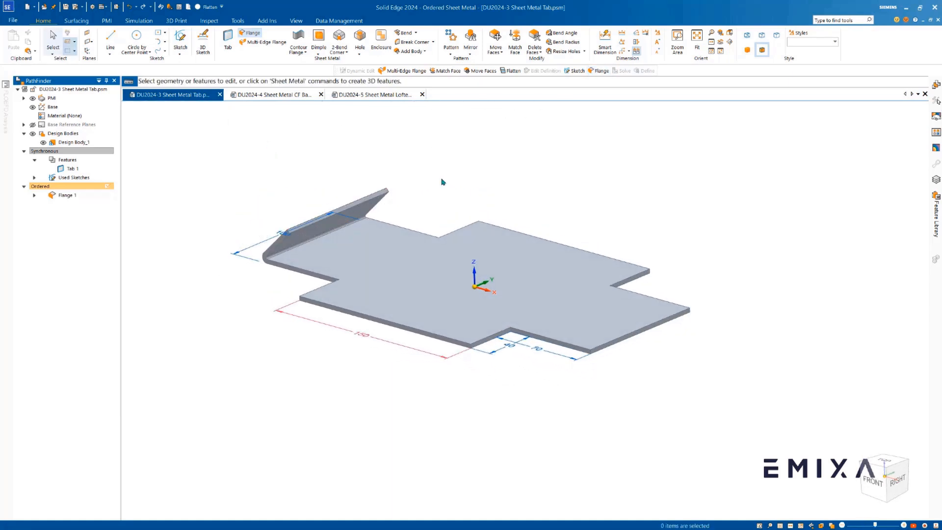
key(ctrl+z)
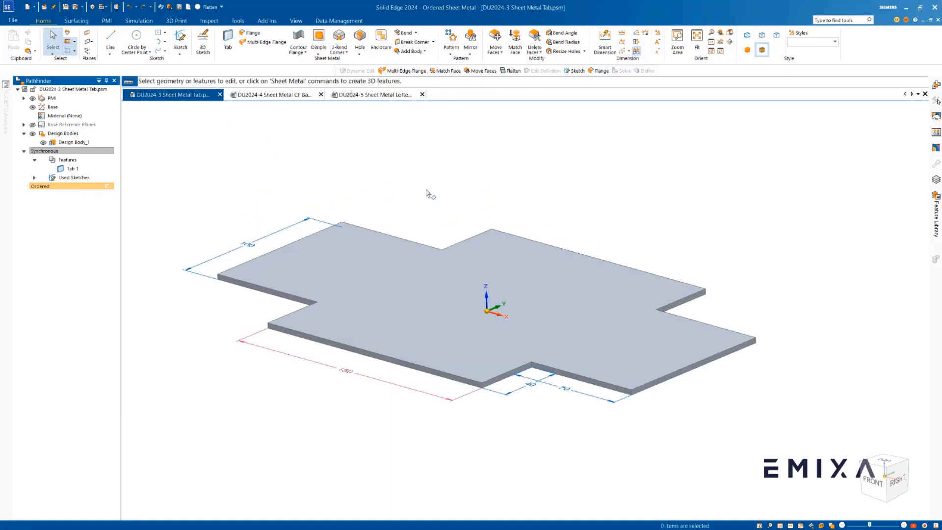
- Create a multi-edge flange on the tab's outer and notch edges with an angle of 45° and a length of about 100 mm
click(300, 51)
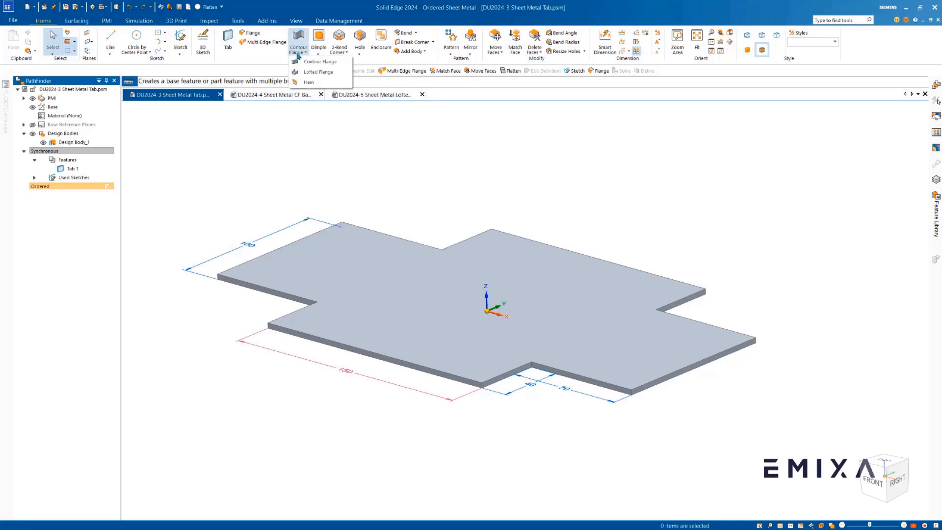
click(267, 42)
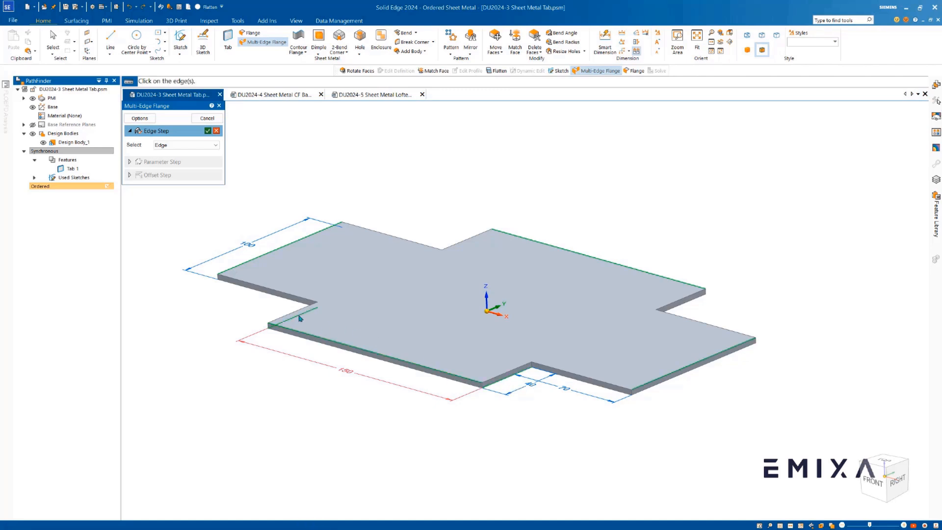
right_click(575, 220)
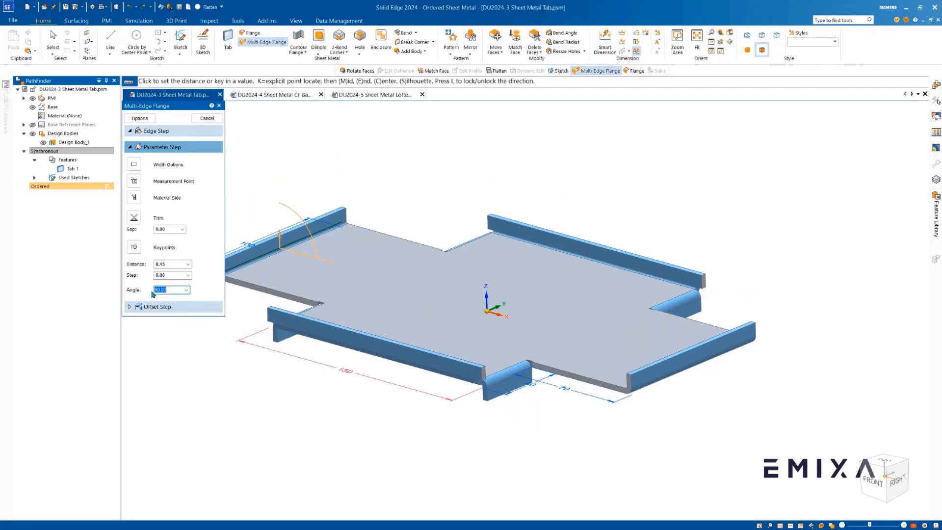
key(Return)
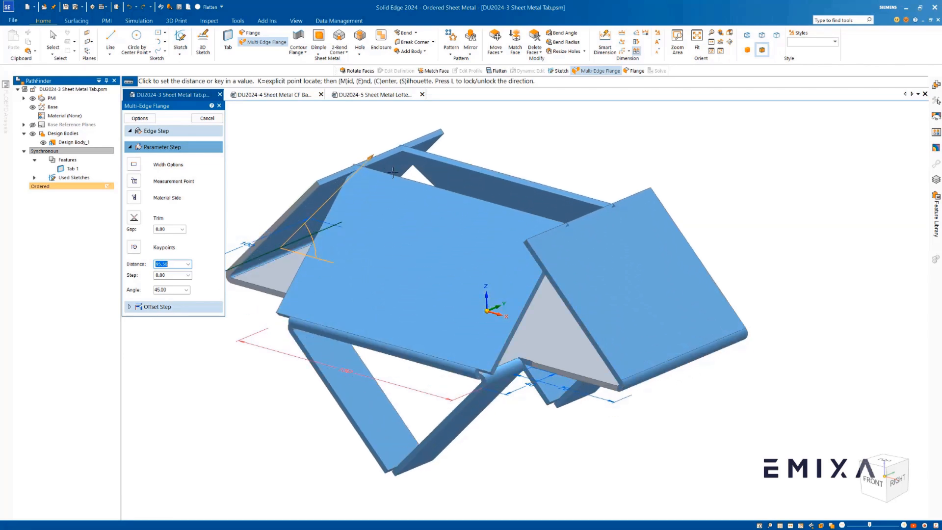
click(443, 156)
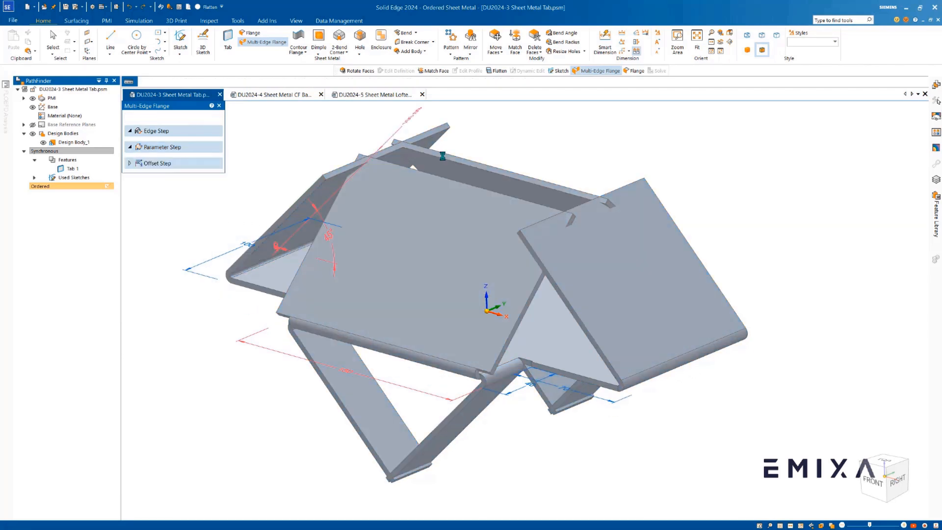
- Trim the overlapping walls of the multi-edge flange and finish the feature
click(174, 147)
click(135, 221)
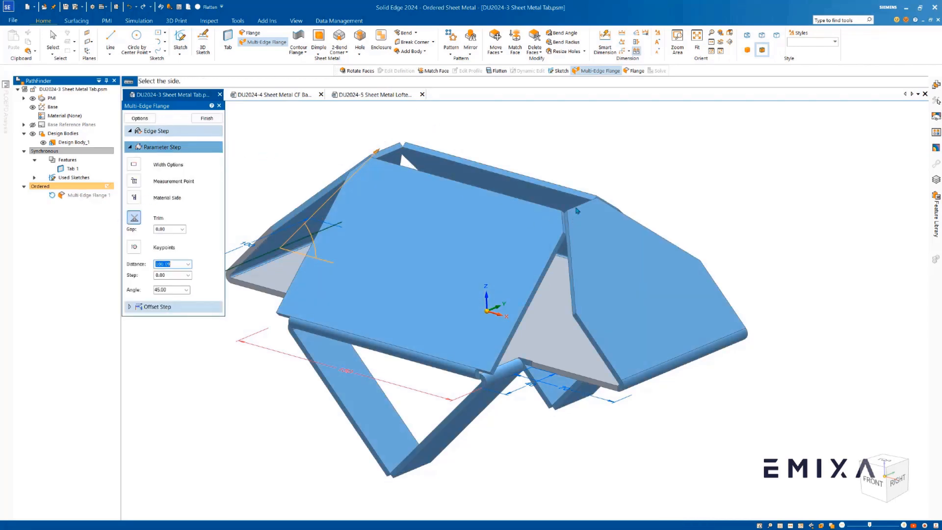
click(218, 118)
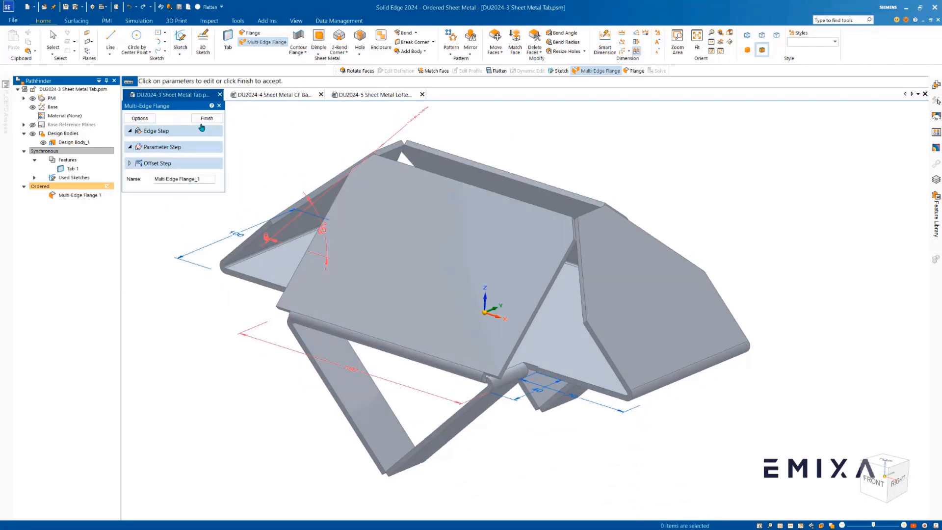
- In the DU2024-4 document, start a contour flange with its profile plane normal to the 75 mm leg's front edge at the lower end
click(279, 96)
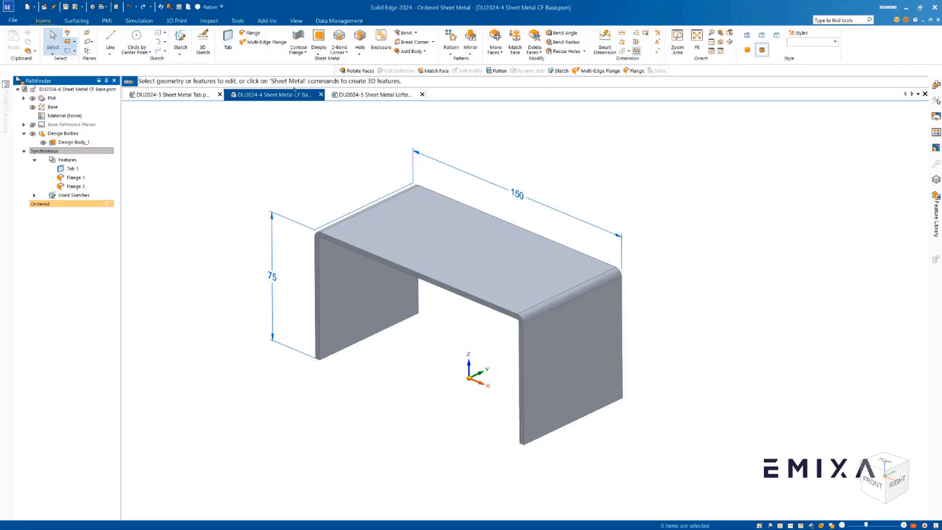
click(298, 52)
click(310, 63)
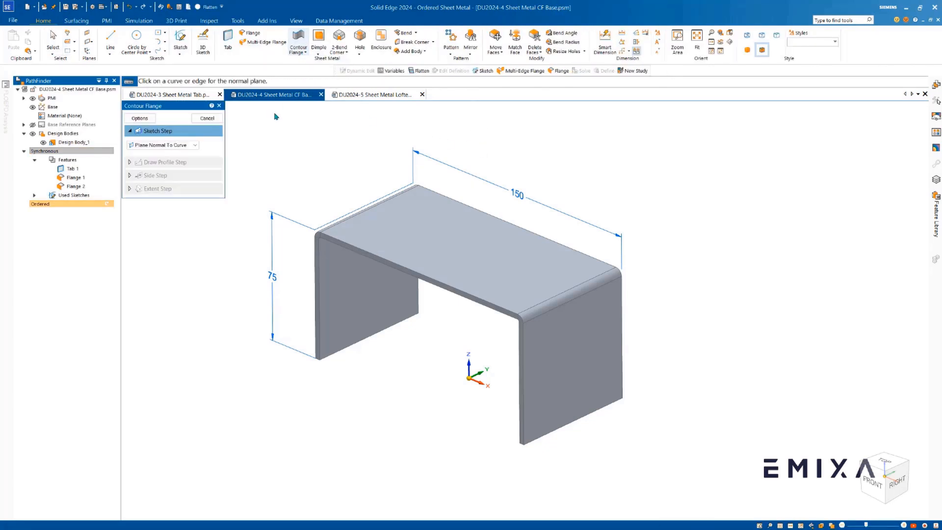
click(317, 357)
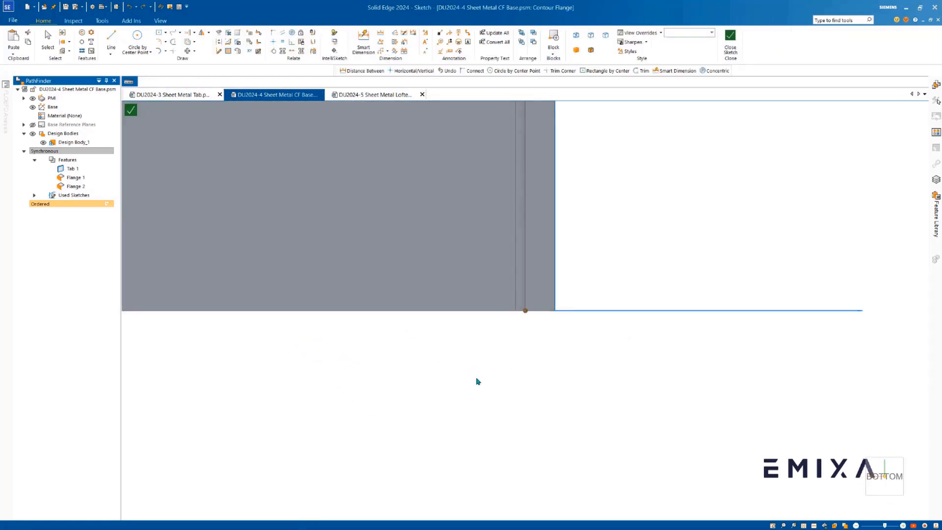
- Sketch a two-segment open profile starting at the leg's corner, with one angled and one straight line, and accept it
middle_drag(480, 336, 474, 388)
scroll(474, 388, down, 4)
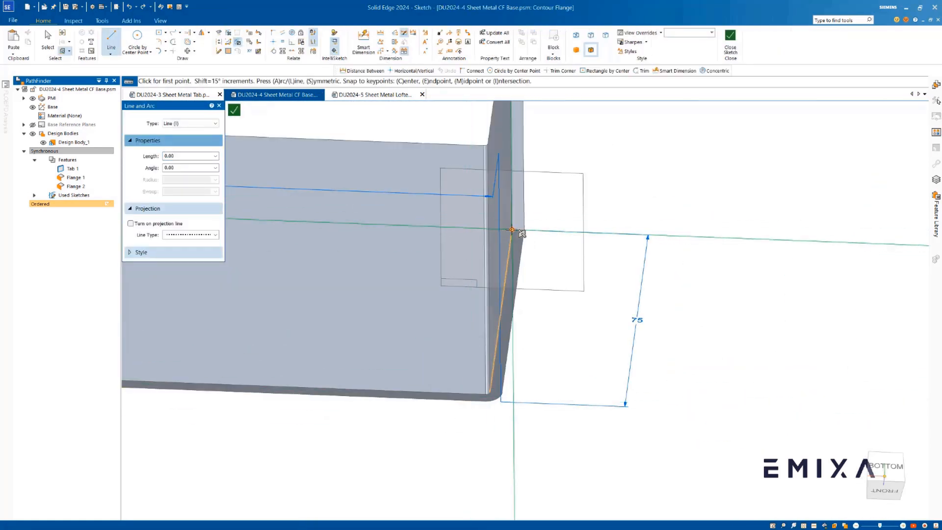
click(511, 229)
click(462, 281)
click(401, 278)
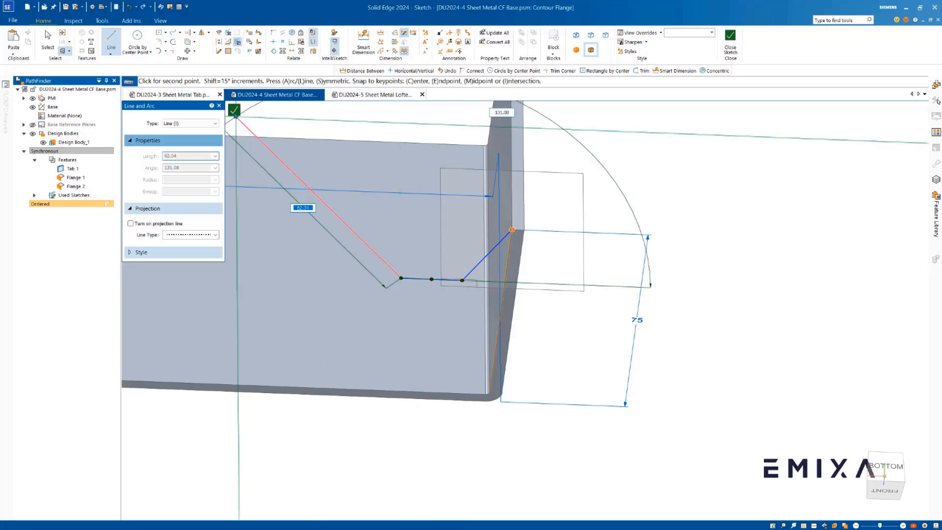
click(234, 110)
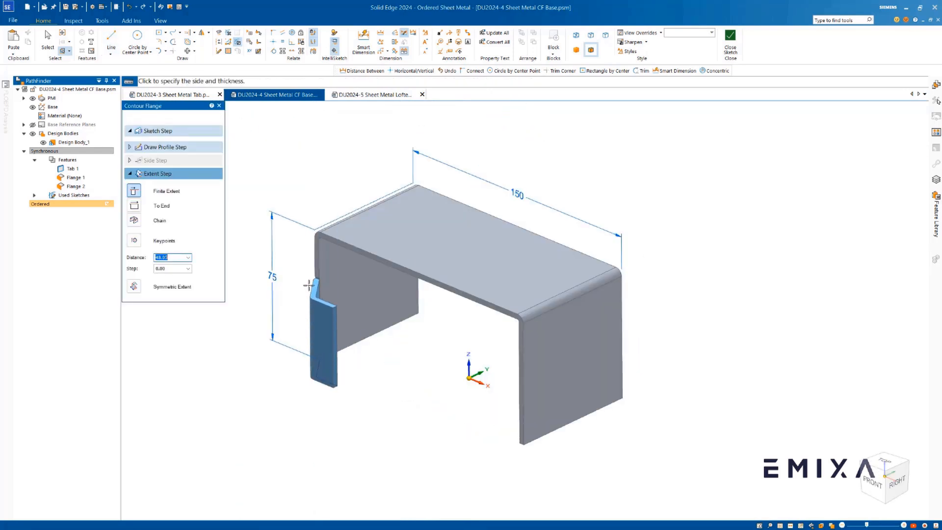
- Extend the contour flange along the chain of front edges around both legs and the top, and finish the feature
click(134, 206)
click(138, 221)
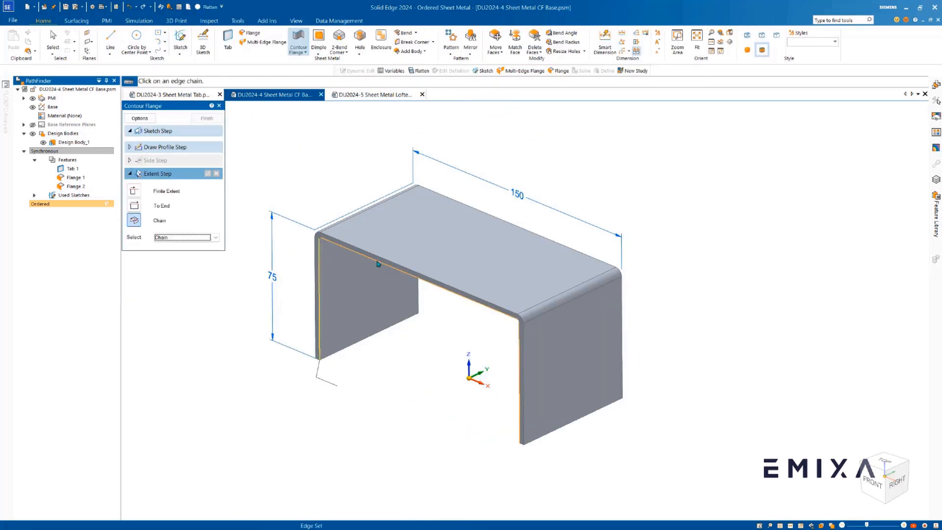
click(407, 387)
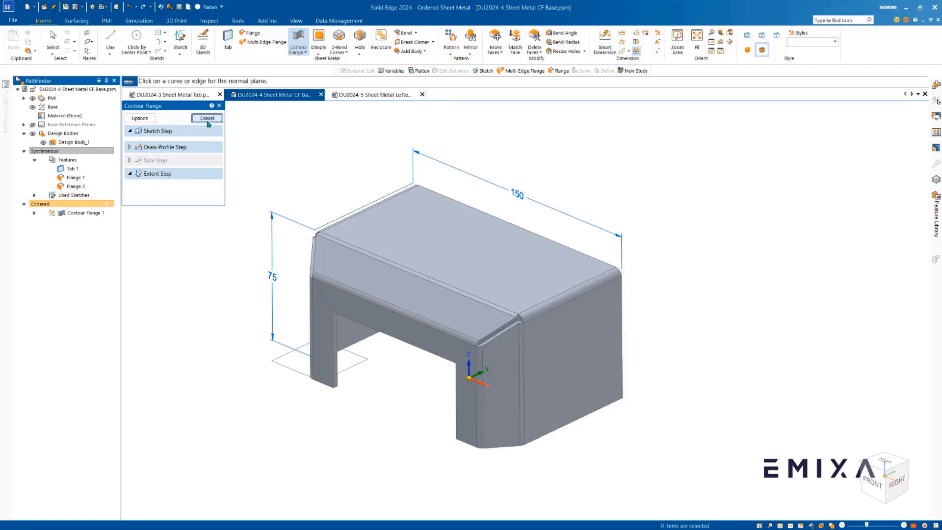
mouse_move(304, 182)
middle_down()
mouse_move(307, 158)
mouse_move(310, 184)
middle_up()
scroll(310, 184, up, 2)
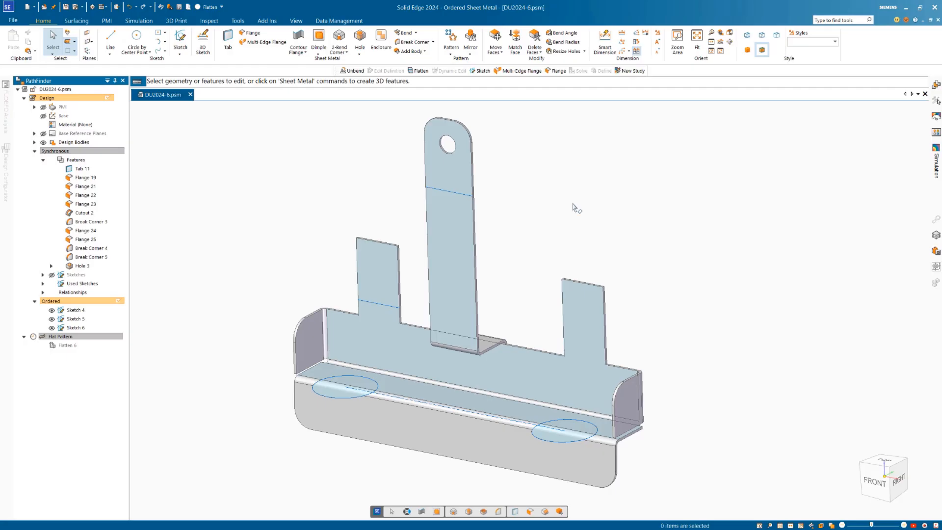
- In the DU2024-6 part, jog the tall arm backward by 20 mm at its sketched line, moving the portion with the hole
click(415, 33)
click(409, 65)
click(442, 187)
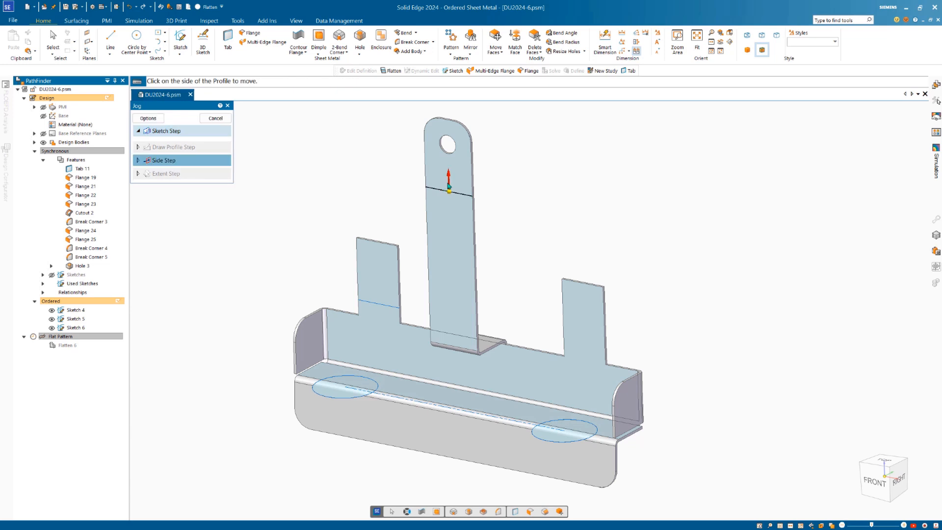
click(461, 172)
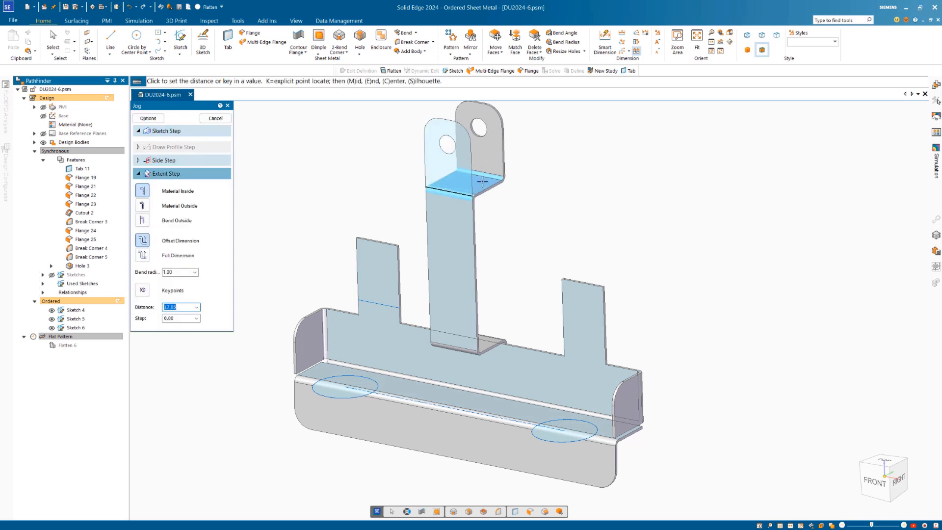
text(2)
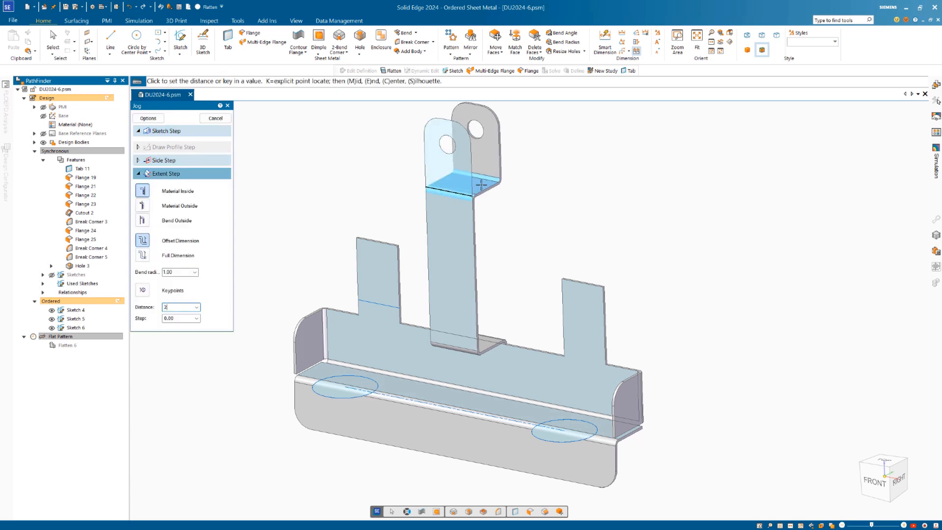
text(0)
key(Return)
click(216, 118)
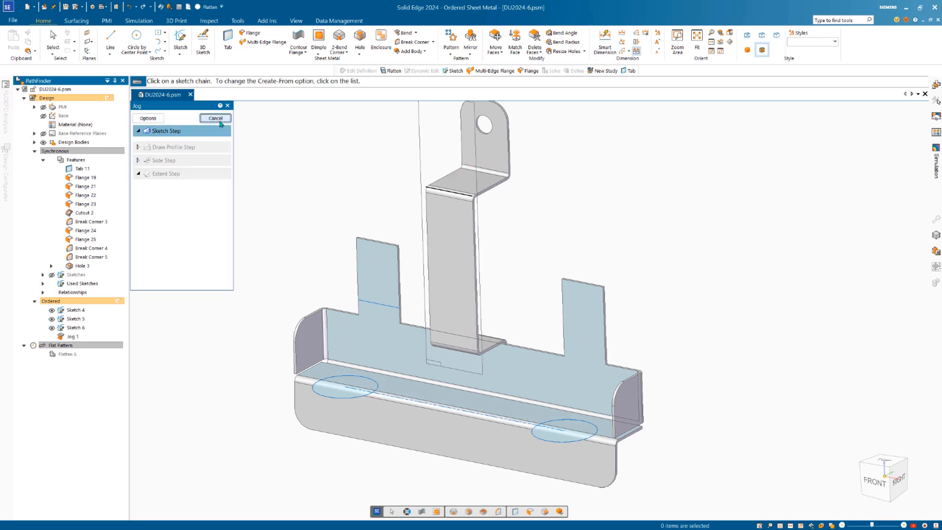
- Bend the upper part of the left short tab backward along its sketched line, keeping the default bend options
click(403, 34)
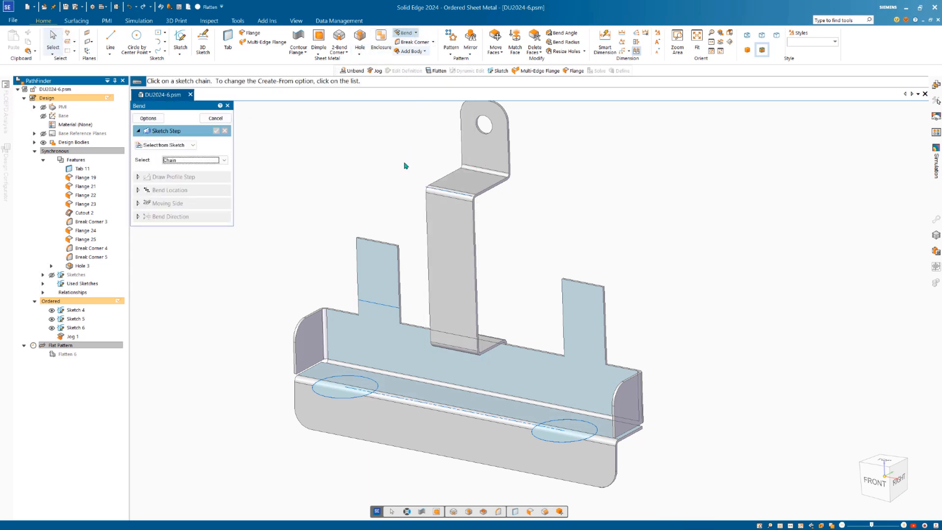
right_click(404, 229)
click(383, 236)
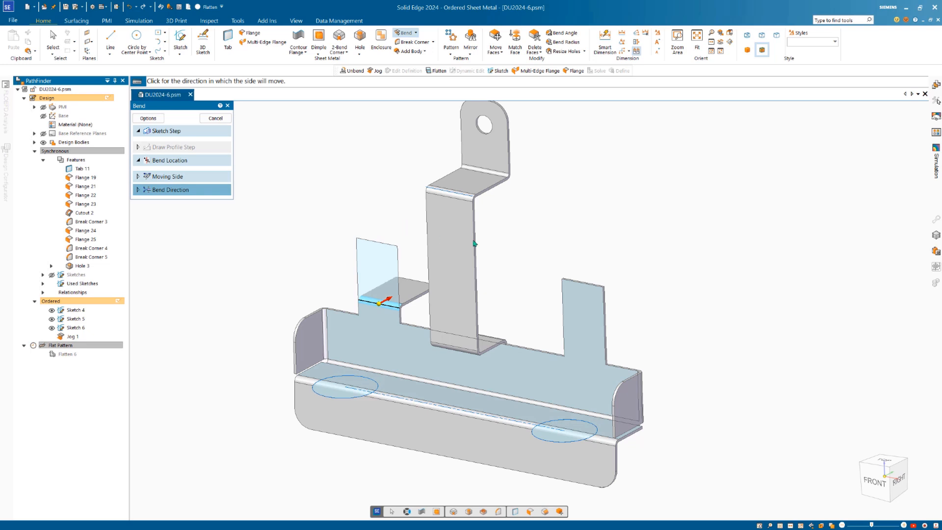
click(148, 118)
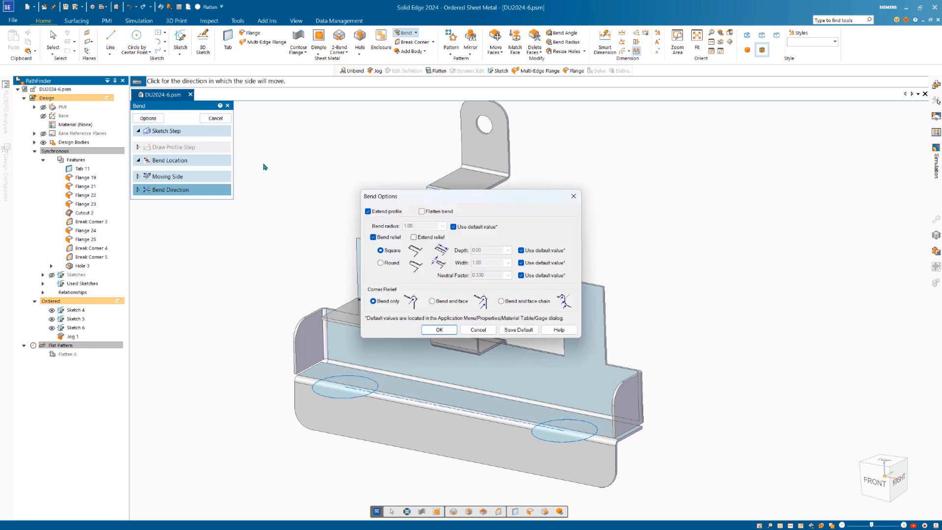
click(439, 331)
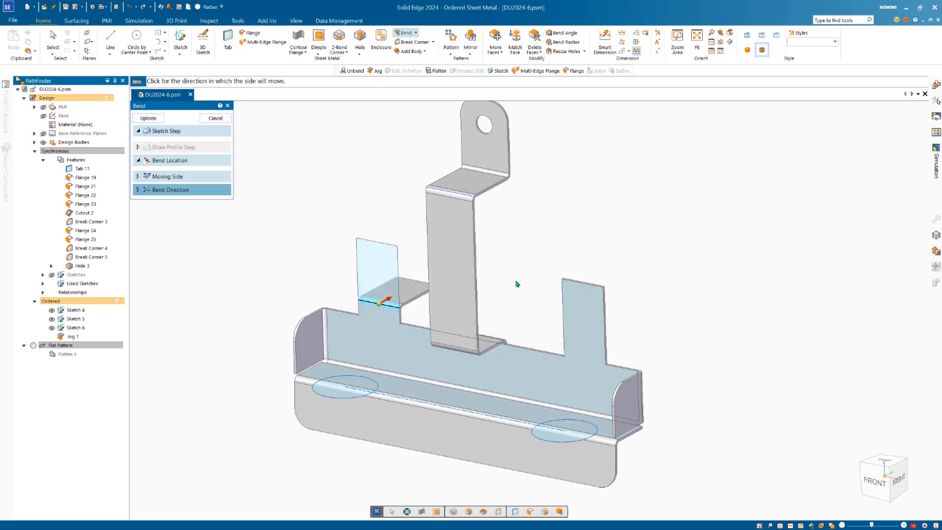
click(538, 265)
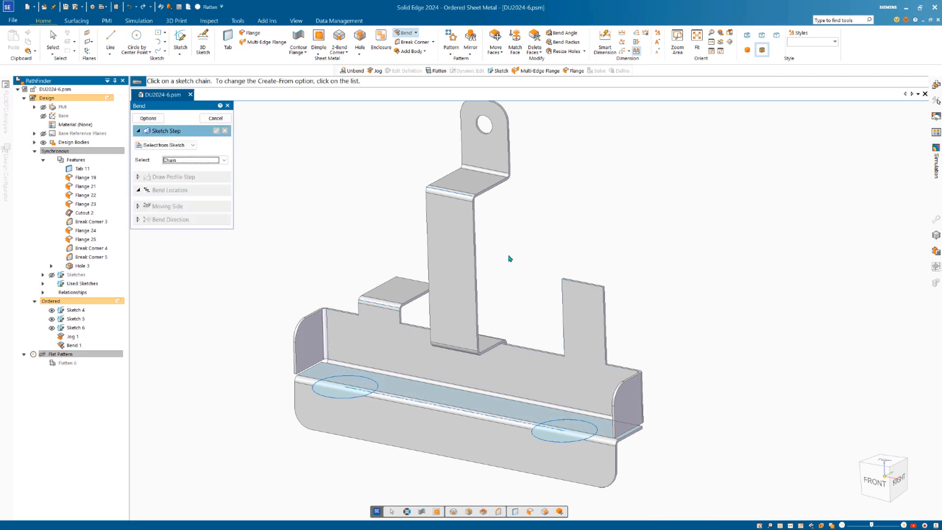
click(206, 120)
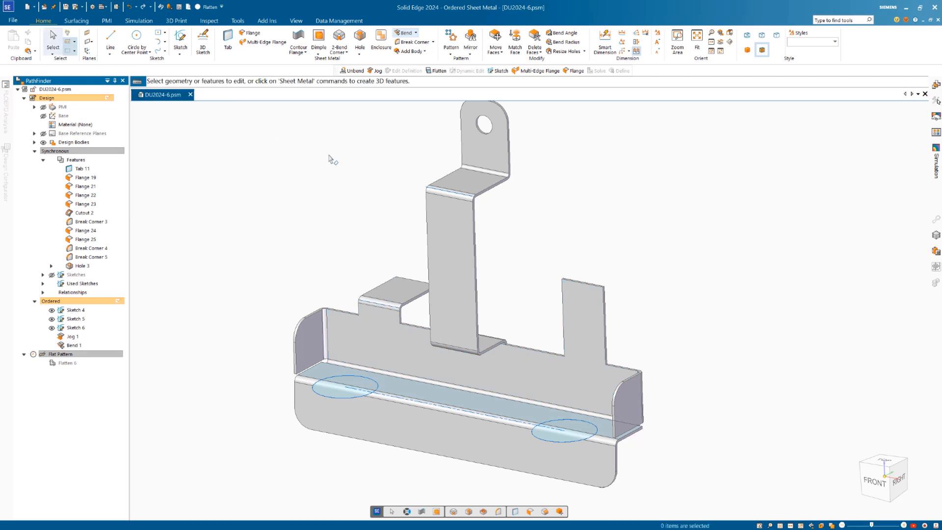
- Edit the bend's sketch, connecting the bend line's right endpoint to the right short tab's outer edge, and close the sketch
click(380, 308)
click(441, 262)
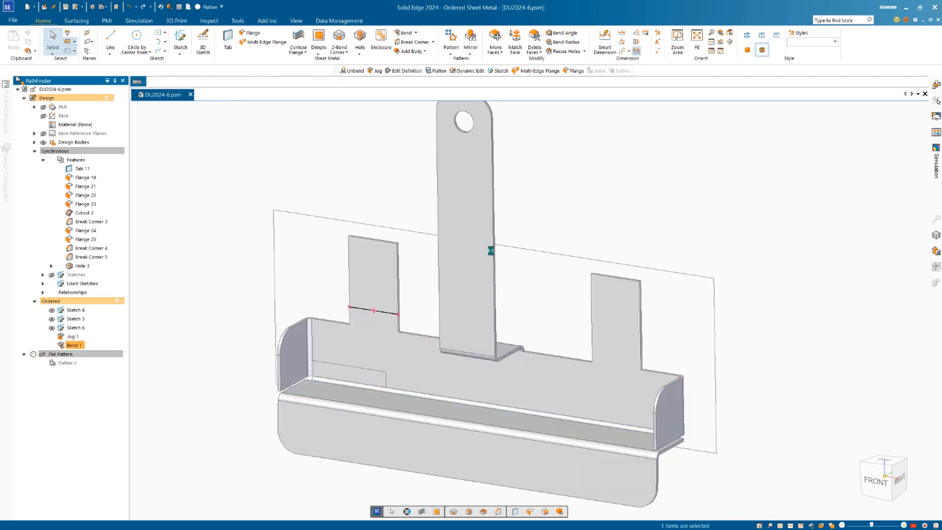
scroll(322, 317, down, 3)
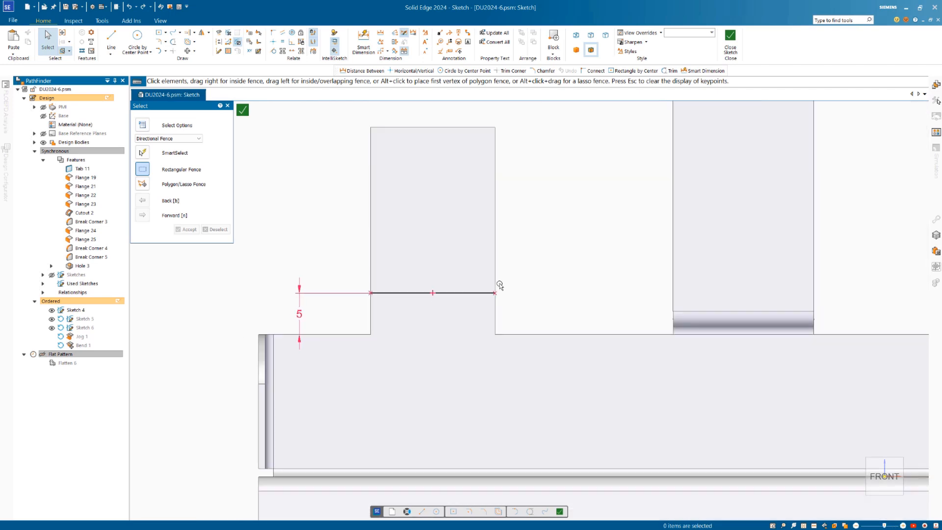
click(487, 293)
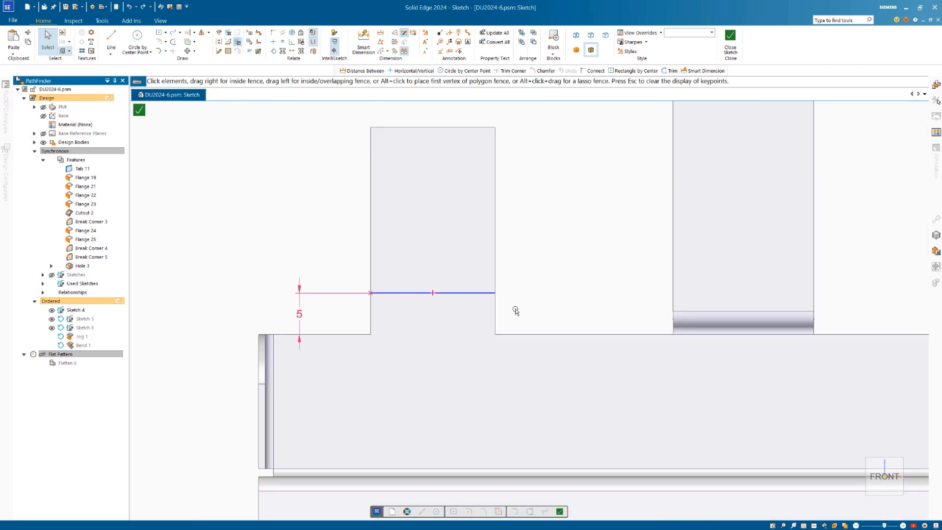
click(273, 32)
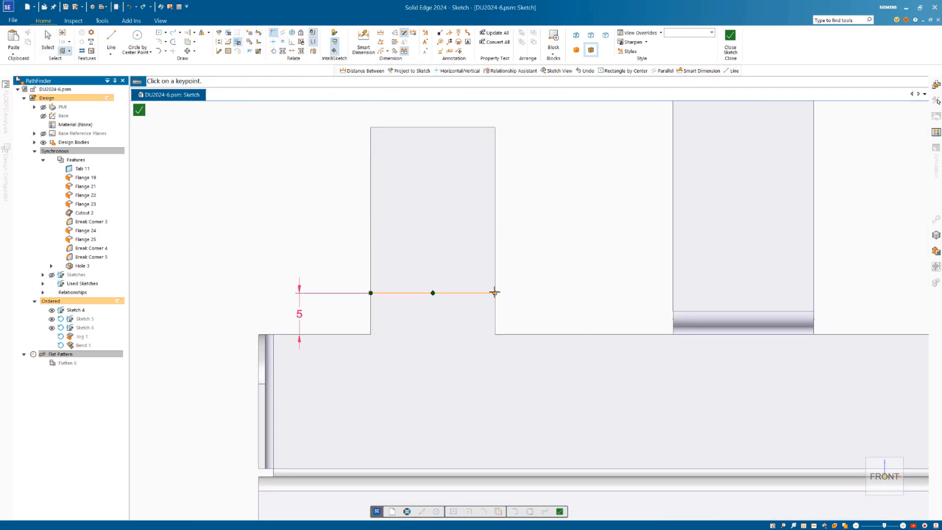
click(494, 293)
scroll(495, 292, down, 3)
click(813, 297)
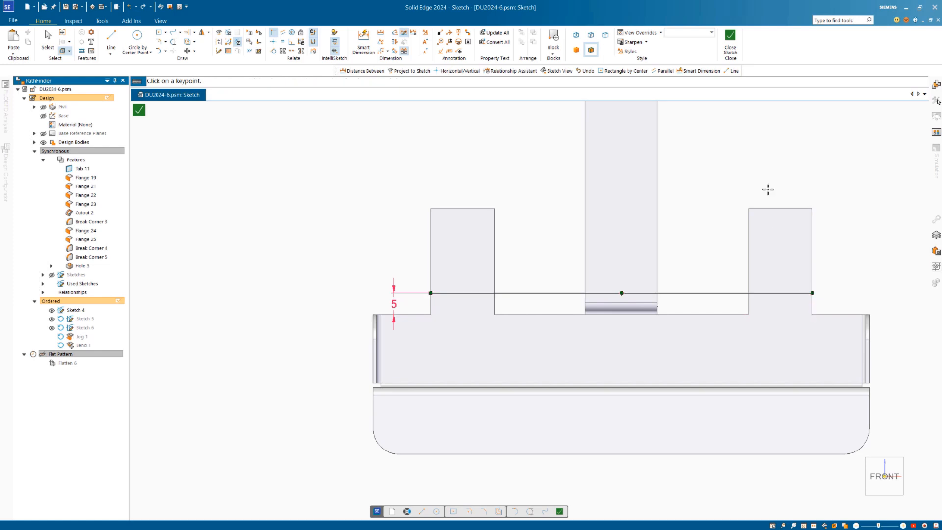
click(730, 39)
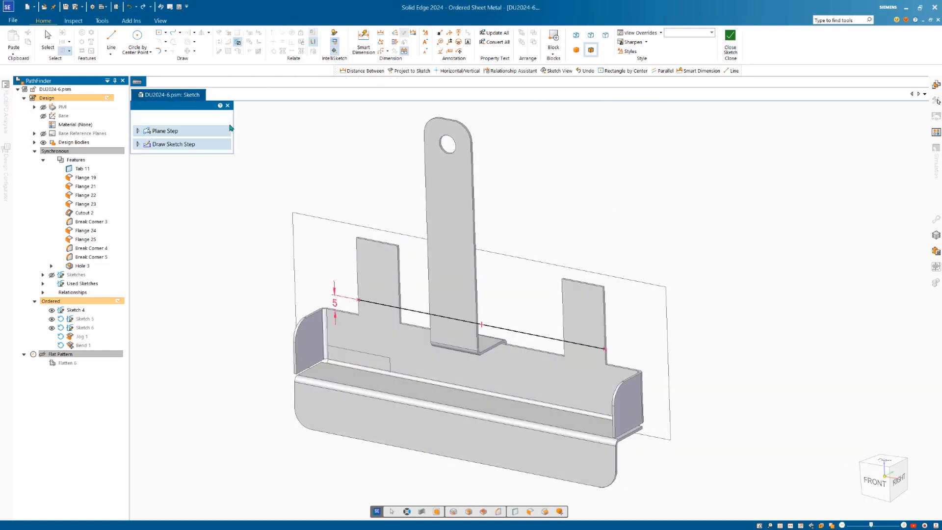
click(563, 244)
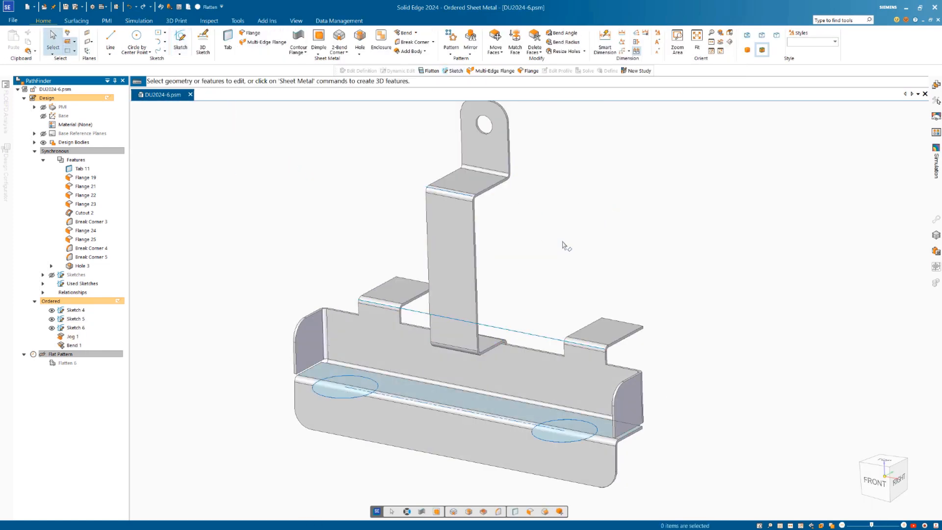
- Add hems with the Material Inside option to the end edges of both bent short tabs
mouse_move(563, 243)
middle_down()
mouse_move(525, 220)
mouse_move(498, 237)
mouse_move(546, 237)
mouse_move(534, 246)
middle_up()
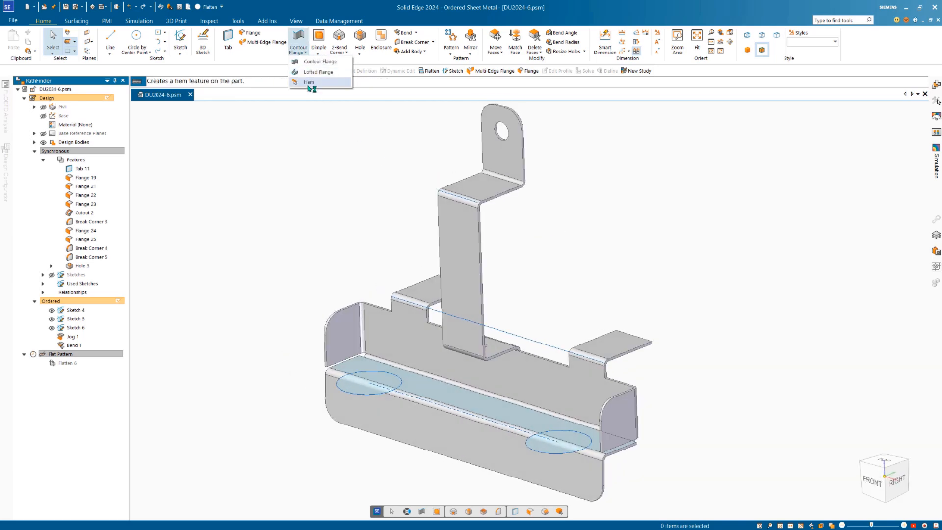
click(310, 86)
scroll(525, 259, up, 2)
middle_drag(528, 259, 570, 345)
click(622, 353)
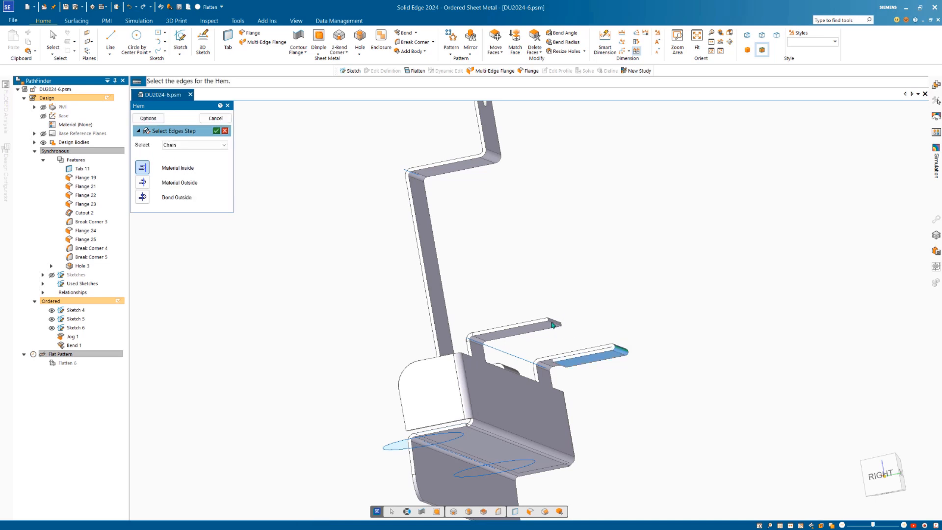
right_click(576, 325)
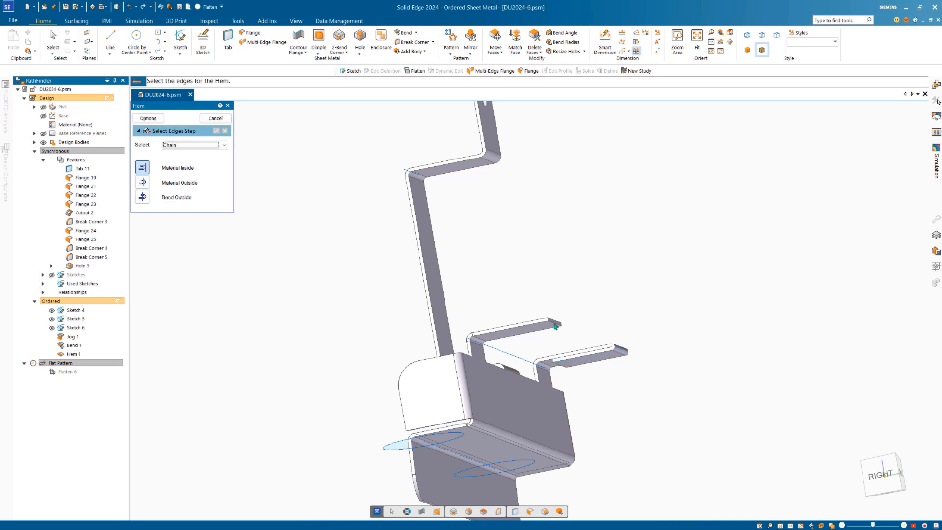
right_click(554, 324)
middle_drag(569, 295, 605, 312)
click(218, 119)
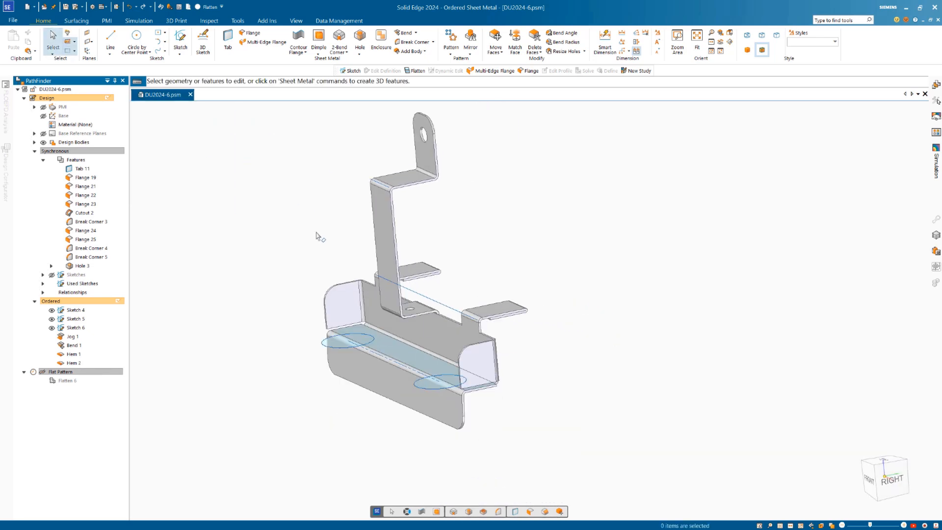
- Close the two-bend corner at the right end flange with Miter treatment and a 0.20 gap
middle_drag(321, 237, 336, 266)
scroll(411, 314, up, 5)
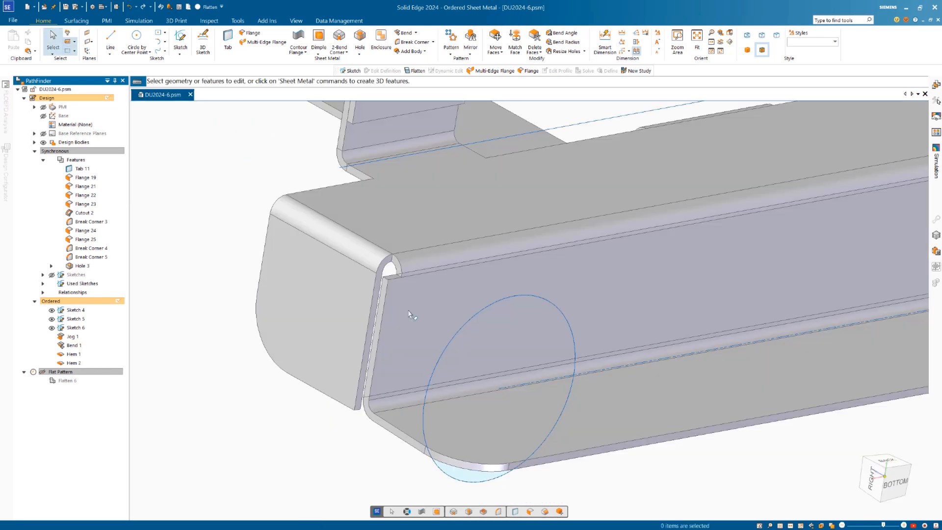
click(339, 39)
click(385, 260)
click(412, 271)
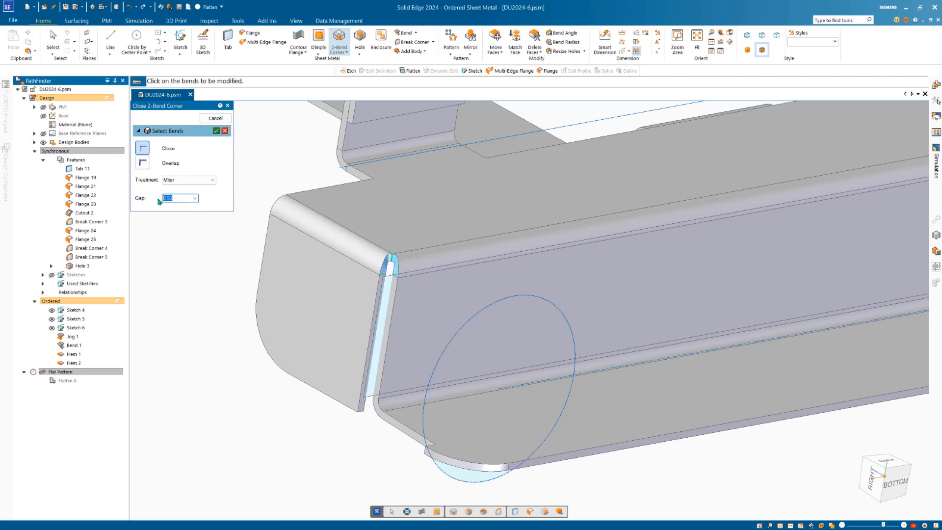
key(Return)
scroll(265, 345, down, 3)
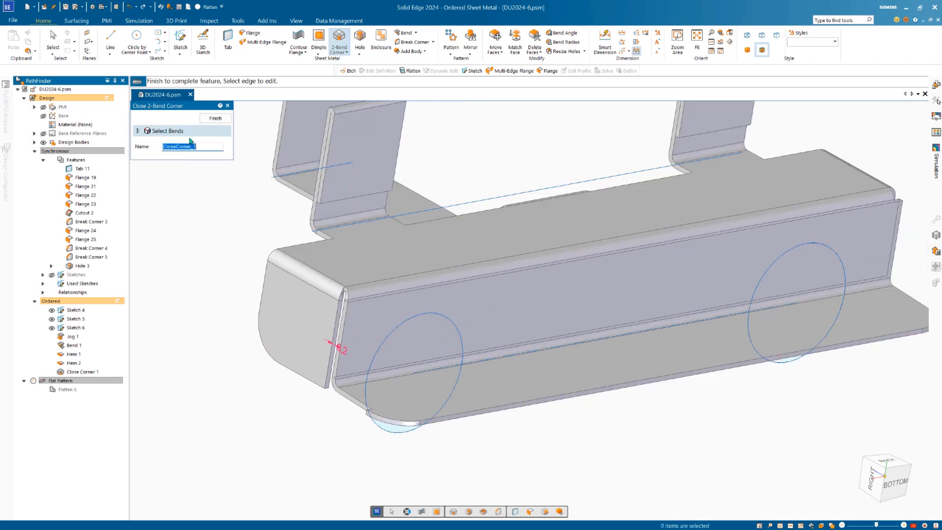
click(207, 119)
- Close the matching two-bend corner at the left end flange with Miter treatment and a 0.20 gap
scroll(271, 267, down, 4)
middle_drag(380, 293, 255, 295)
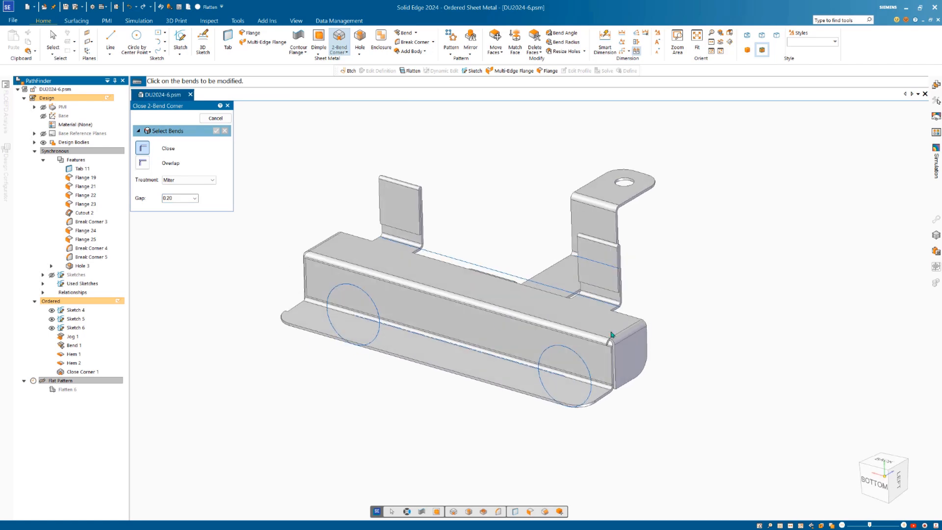
scroll(613, 336, up, 4)
click(595, 352)
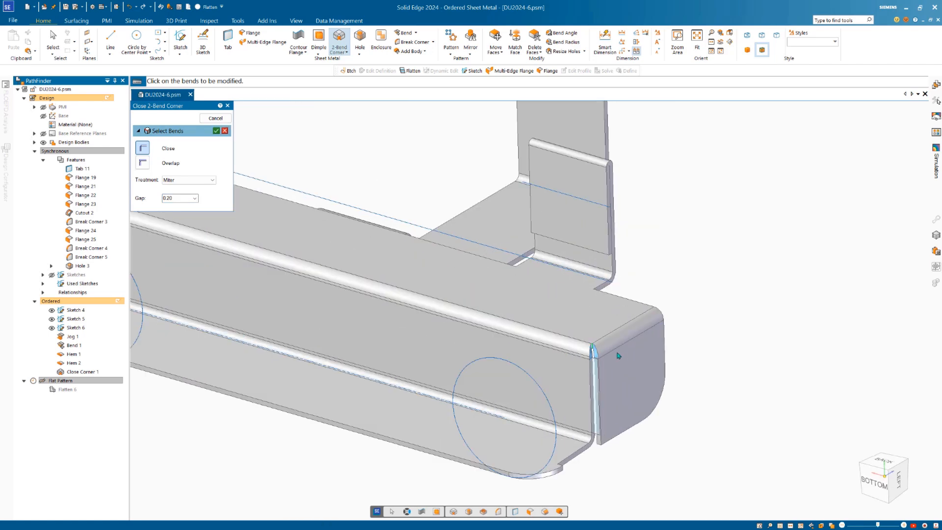
key(Return)
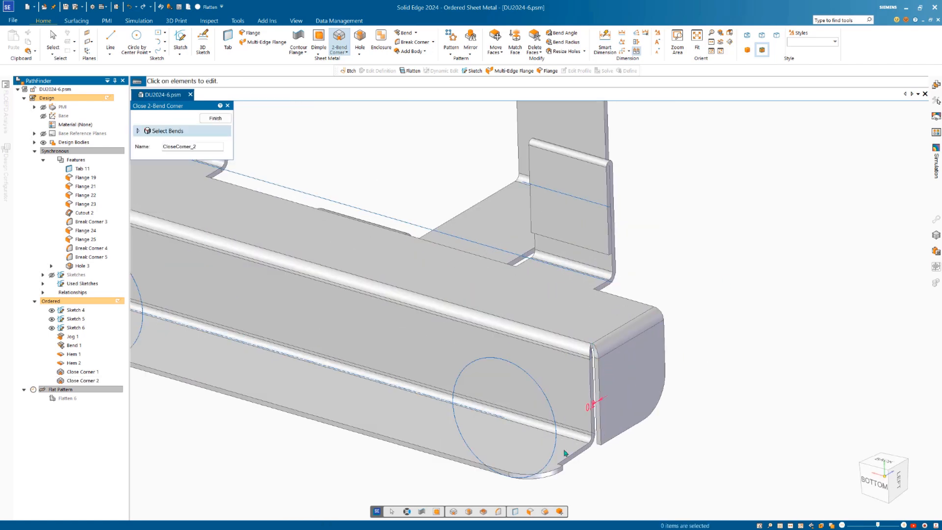
scroll(565, 457, up, 2)
scroll(507, 367, down, 2)
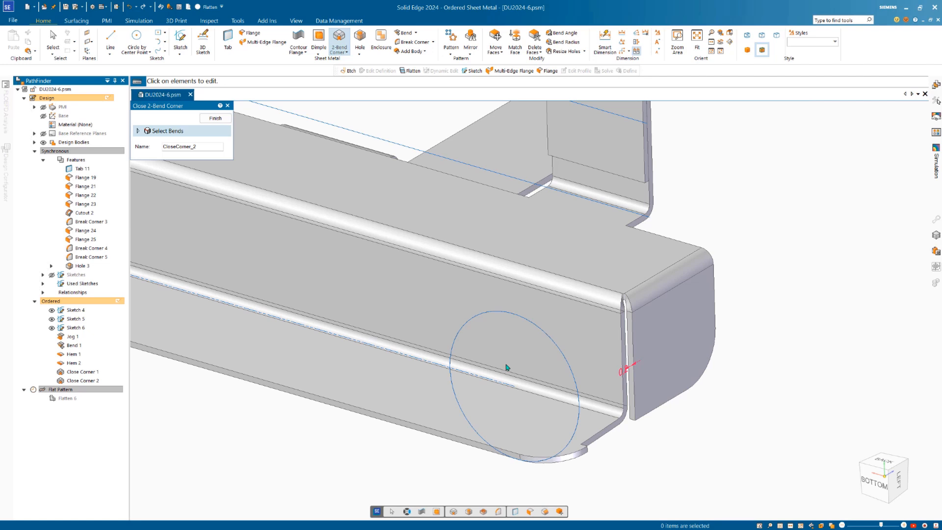
click(216, 118)
- Undo both mitered corner closures
key(Escape)
key(ctrl+z)
key(ctrl+z)
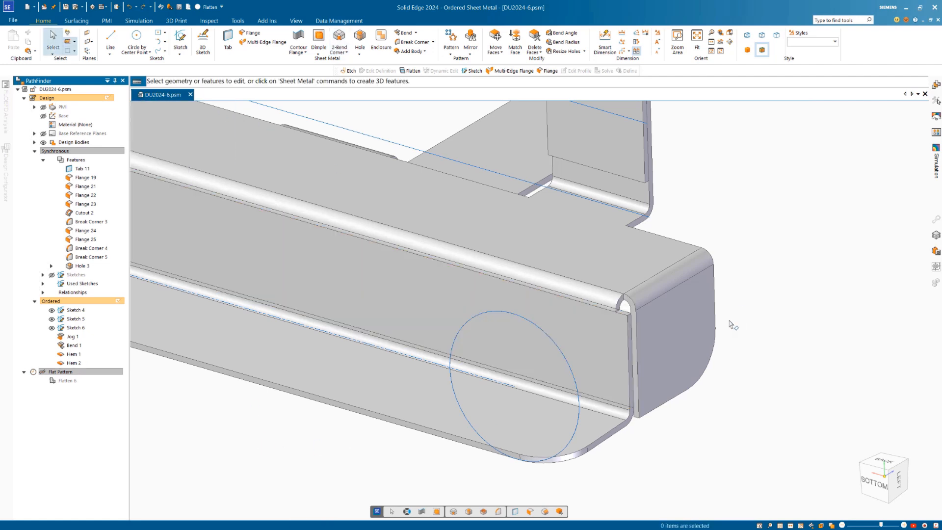
- Close the two-bend corners at both end flanges using the Overlap option with Closed treatment
scroll(679, 335, down, 1)
click(340, 39)
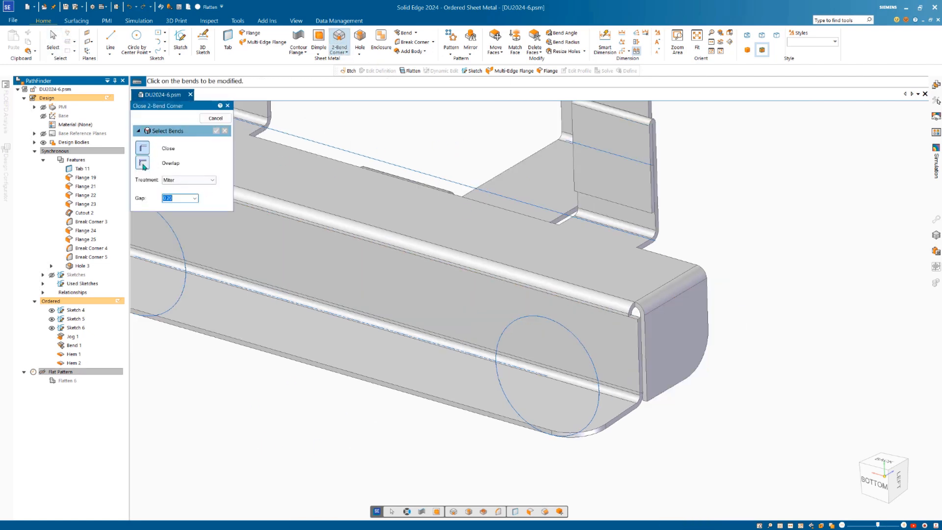
click(143, 164)
click(180, 181)
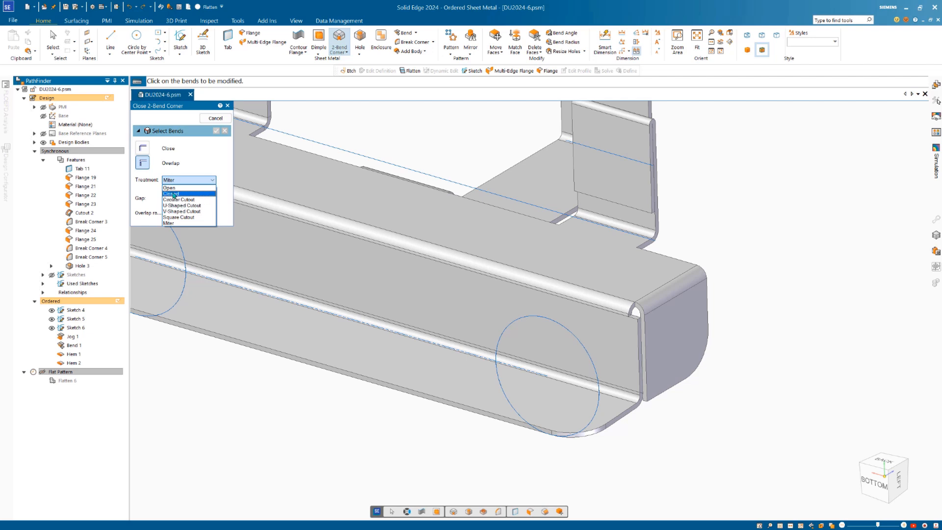
click(173, 194)
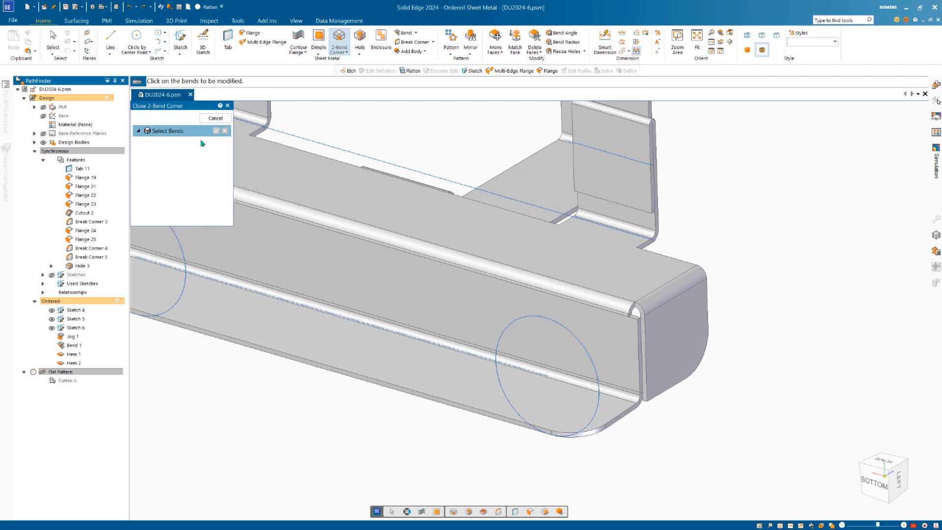
click(657, 307)
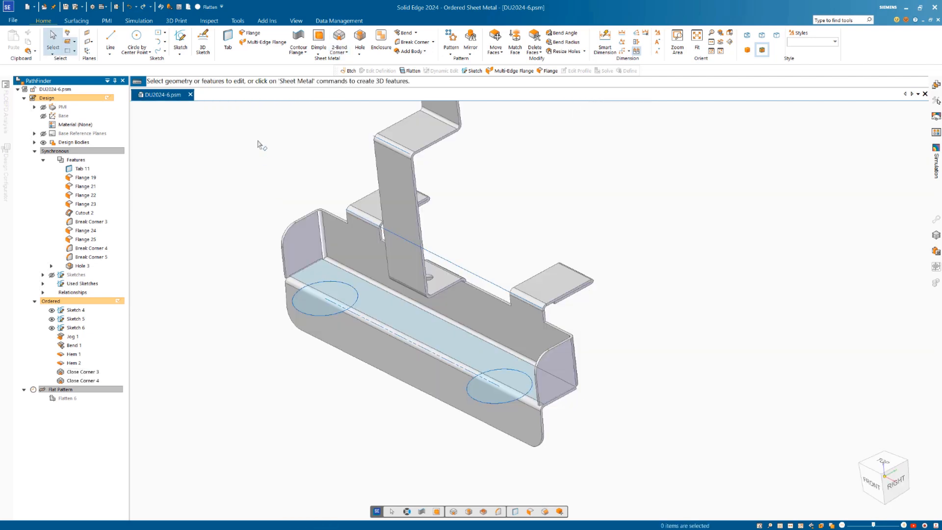
- Unbend the long bend between the base and the front flange, keeping the base face fixed
click(415, 33)
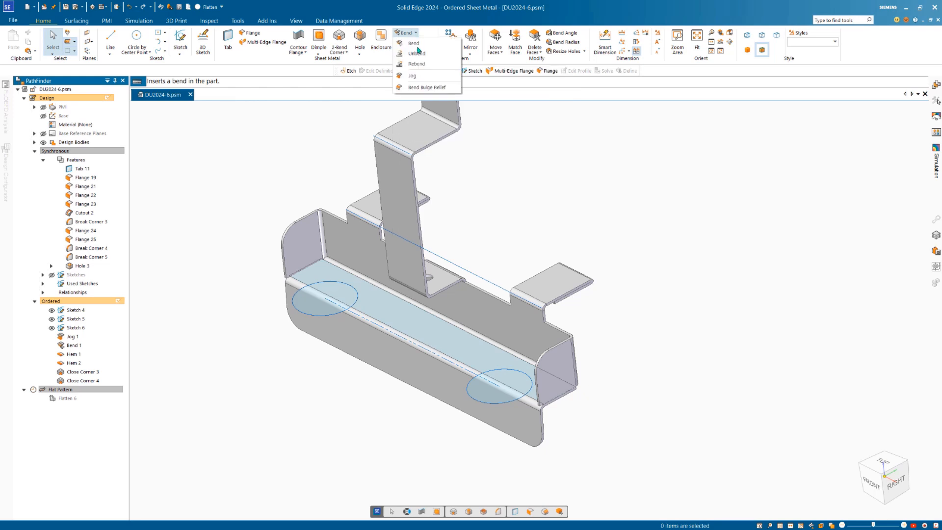
click(417, 53)
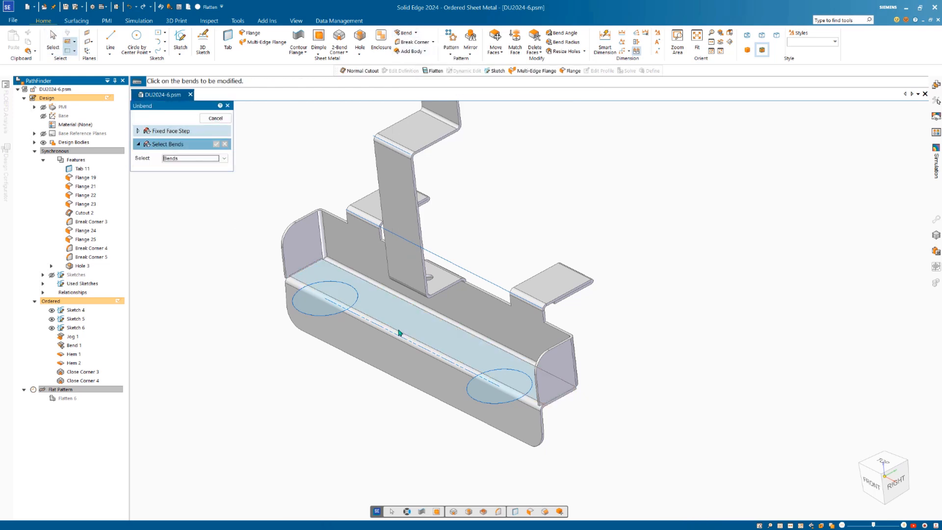
click(395, 333)
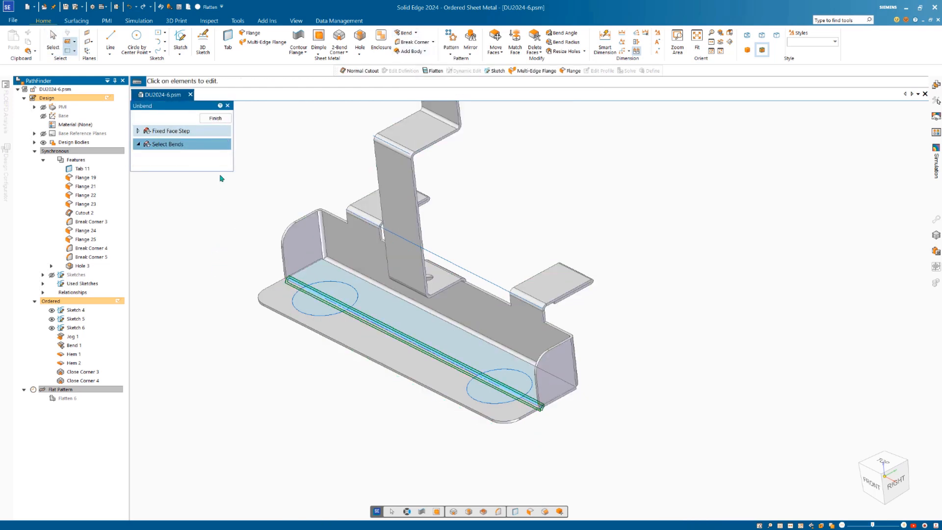
click(216, 144)
click(215, 117)
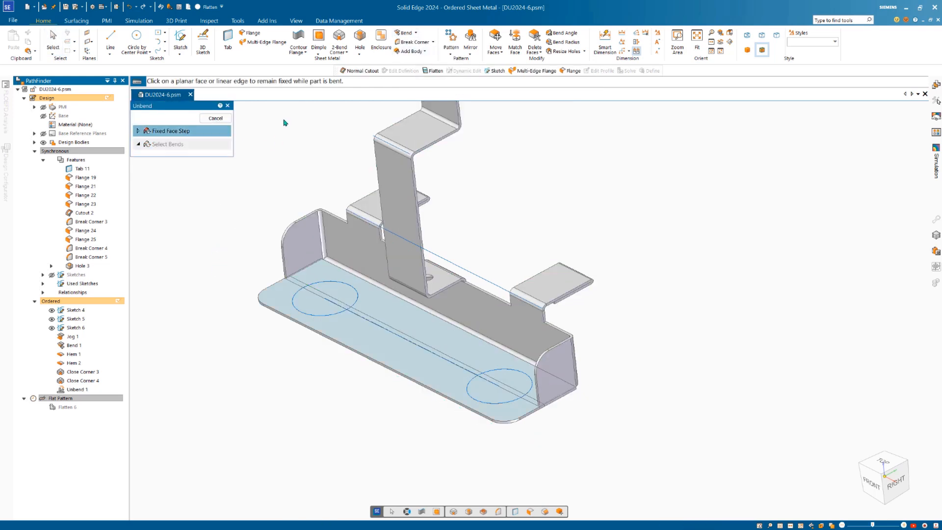
- Cut both sketched circles through the unfolded front bend as one Normal Cutout
click(360, 54)
click(385, 75)
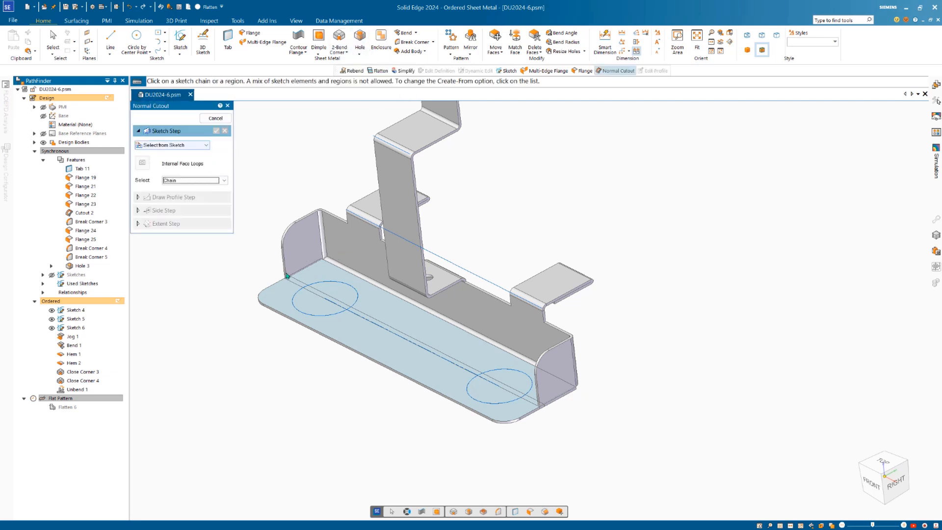
click(348, 285)
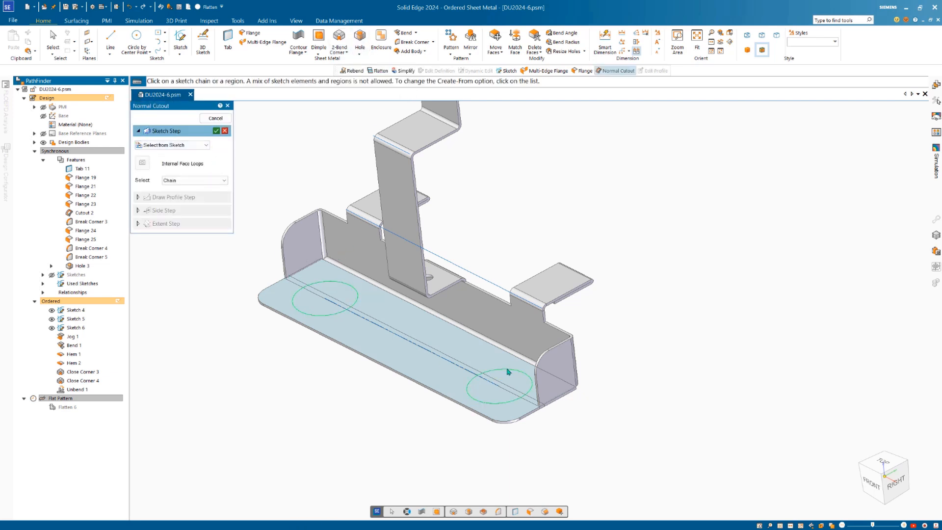
right_click(609, 371)
click(419, 432)
right_click(414, 434)
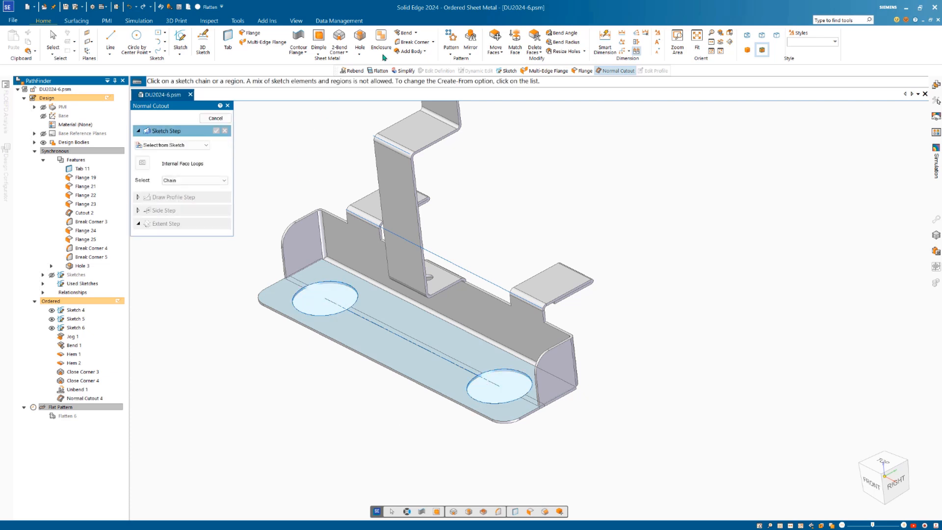
- Rebend all the bends so the front flange folds back down with its cutouts
click(415, 33)
click(409, 73)
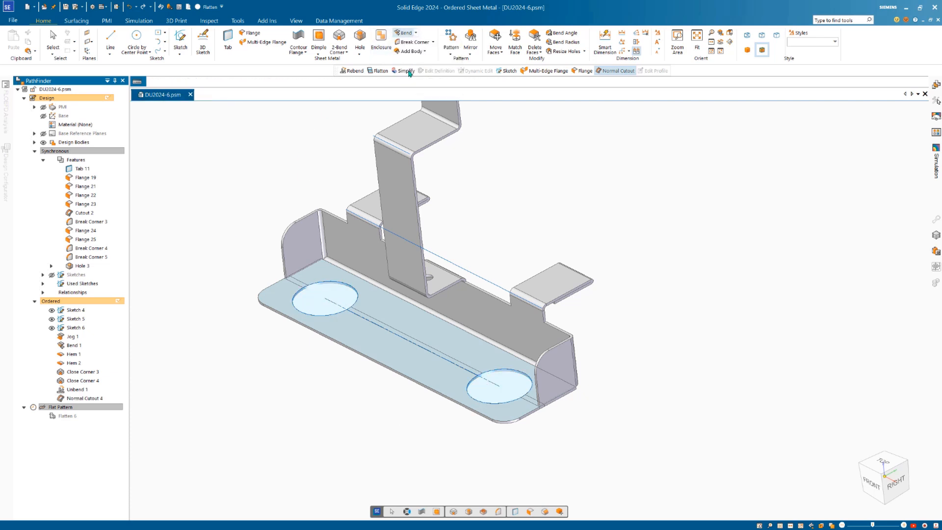
key(a)
right_click(280, 172)
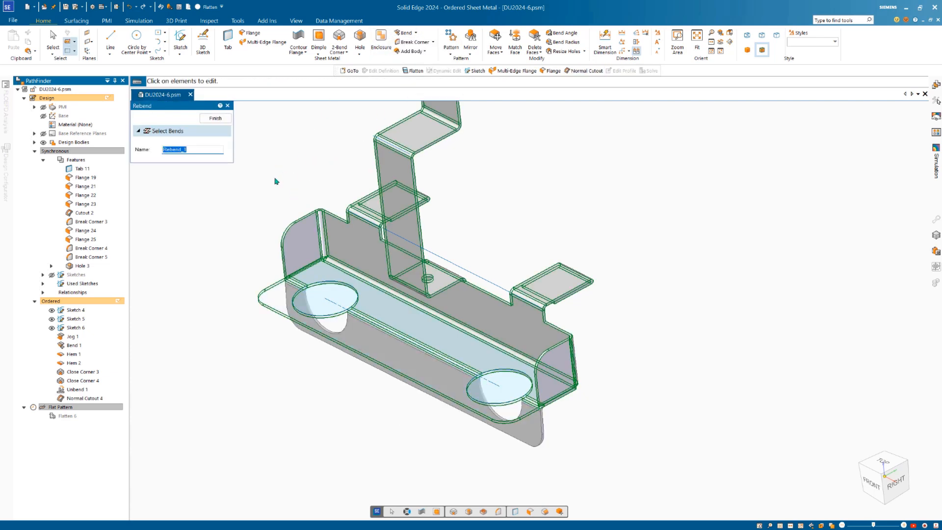
click(216, 119)
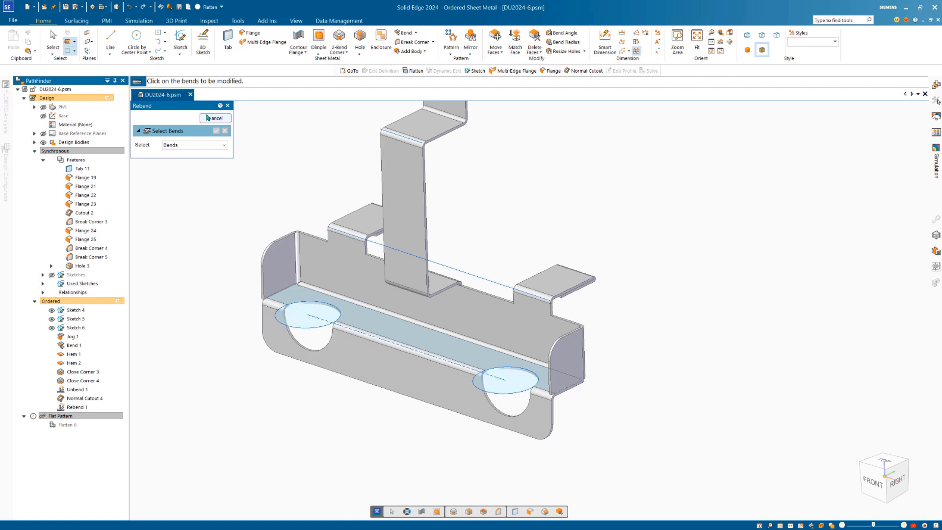
click(206, 119)
- Hide Sketch 4, Sketch 5 and Sketch 6 in the ordered feature list
middle_drag(242, 204, 240, 211)
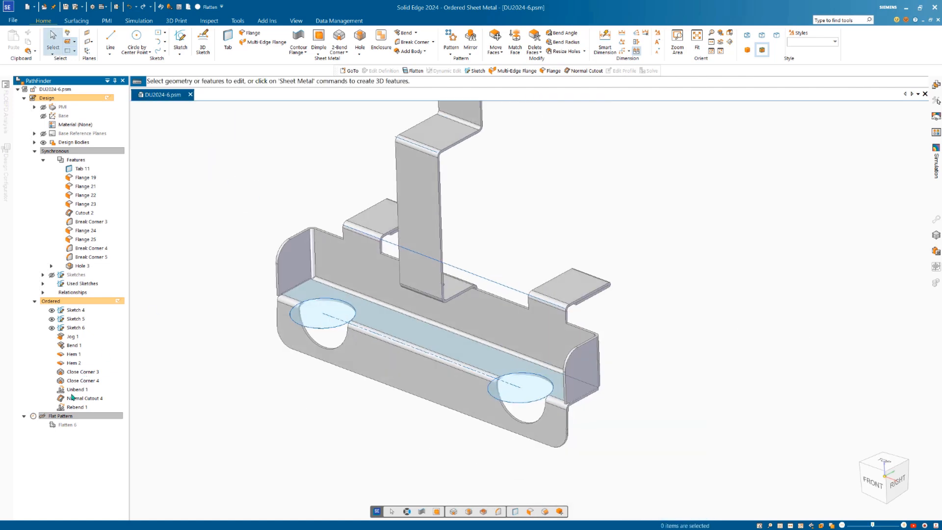
click(52, 328)
scroll(166, 319, up, 2)
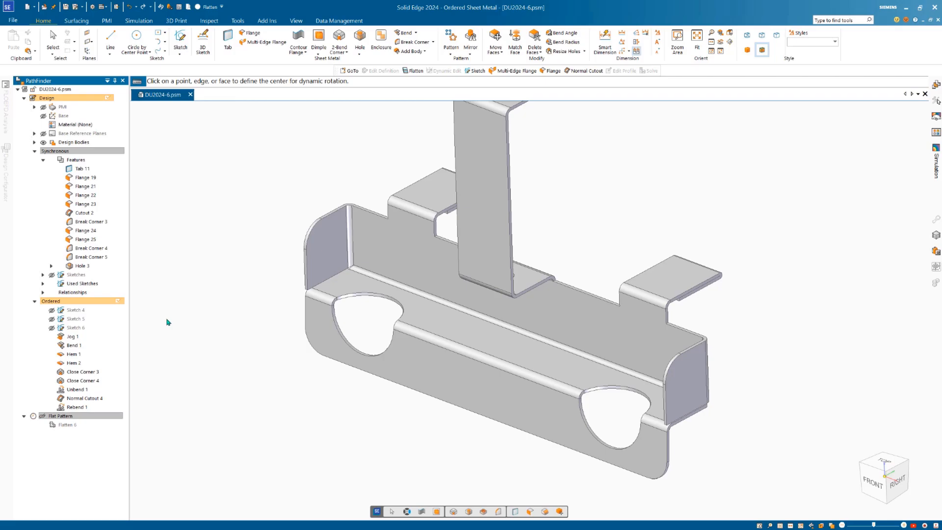
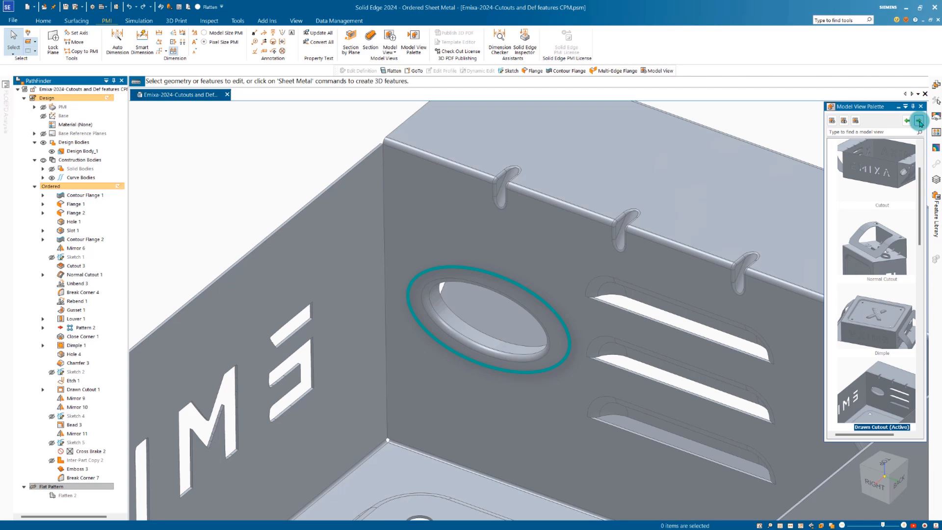
- Step through the saved model views for Bead, Louvre, Gusset, Cross Brake and Emboss to the etched EMIXA lettering
click(919, 121)
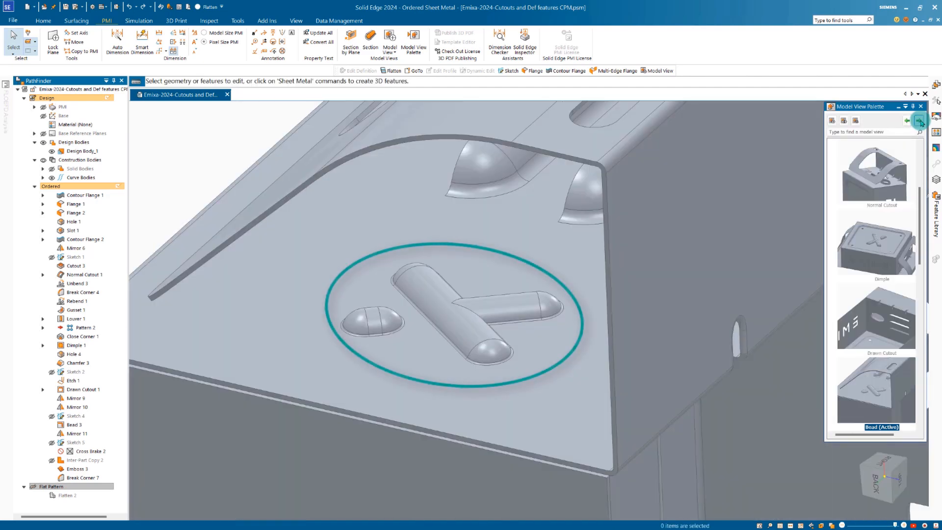
click(919, 121)
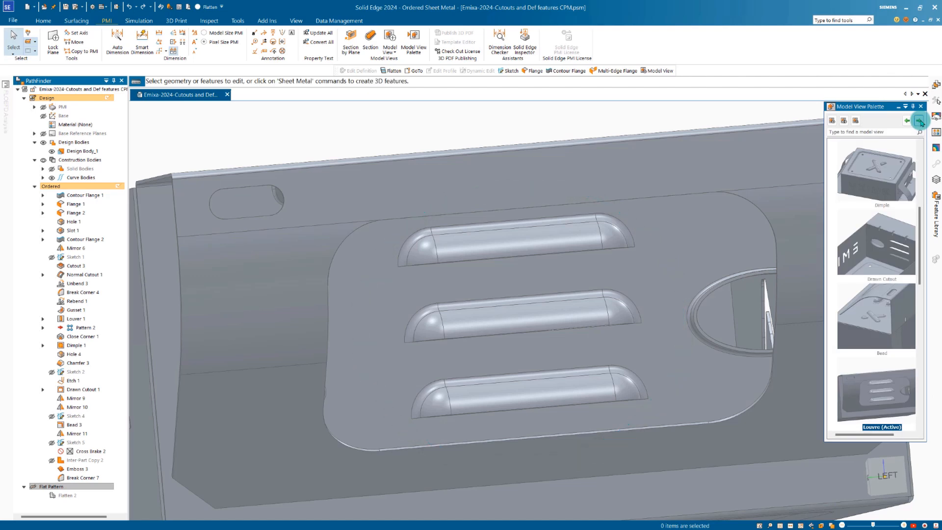
click(919, 121)
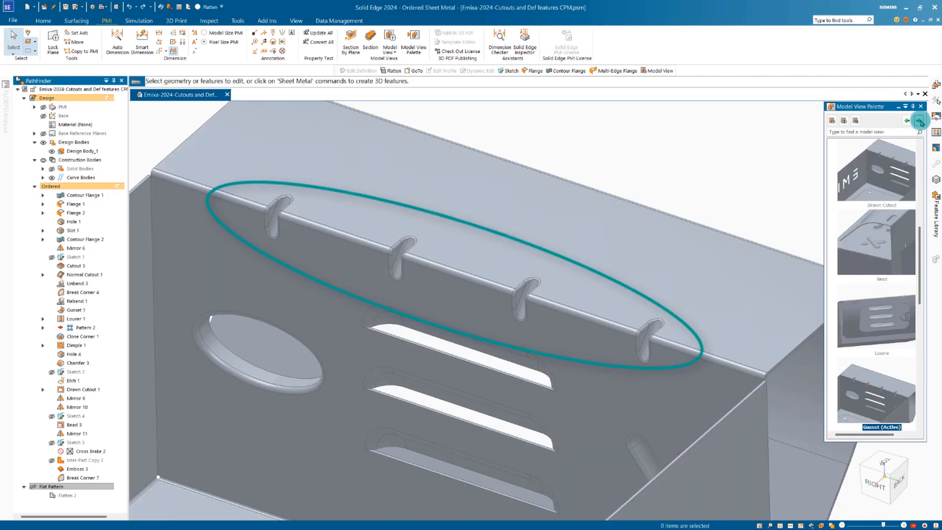
click(919, 122)
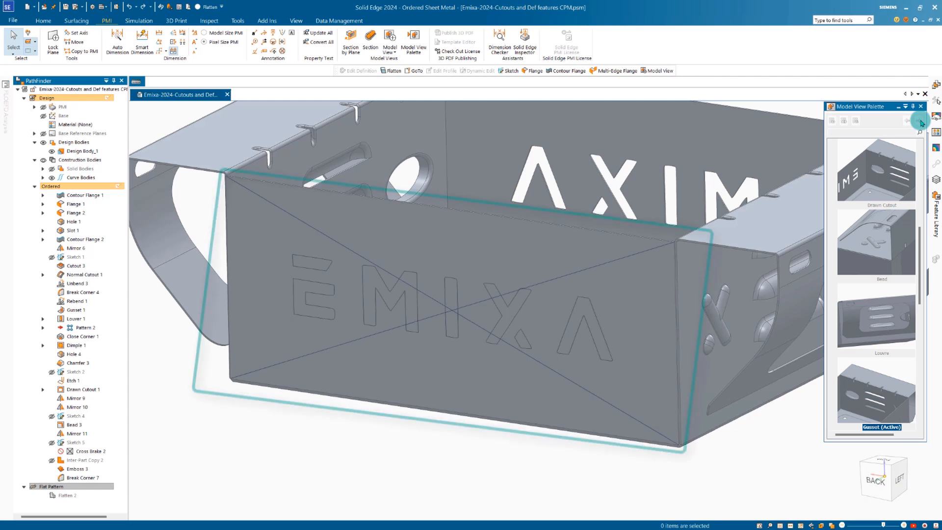
click(919, 122)
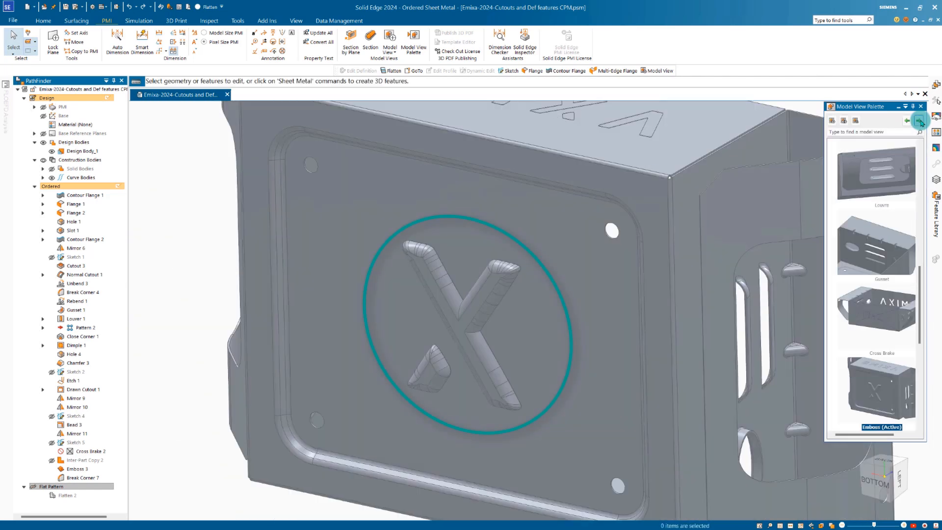
click(919, 121)
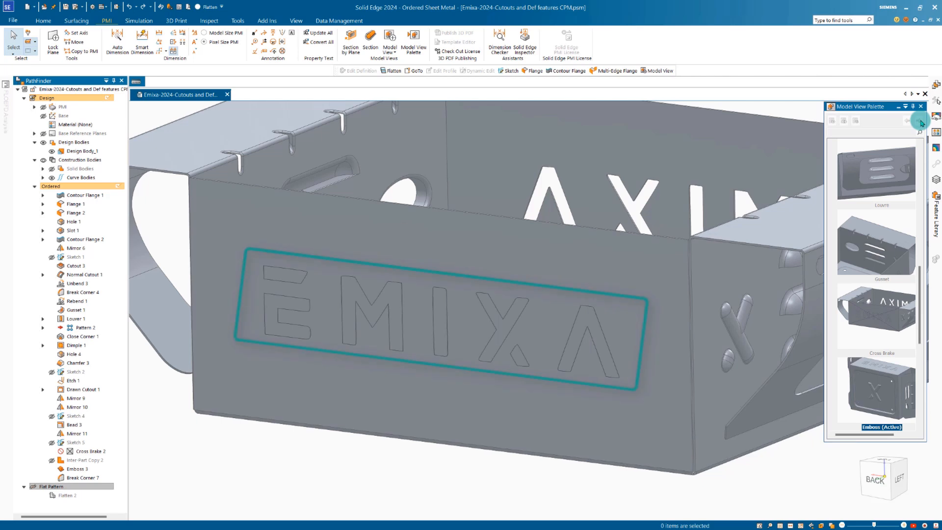
- Step through the saved model views for Rounds and Chamfer to the overall isometric view of the tray
click(918, 121)
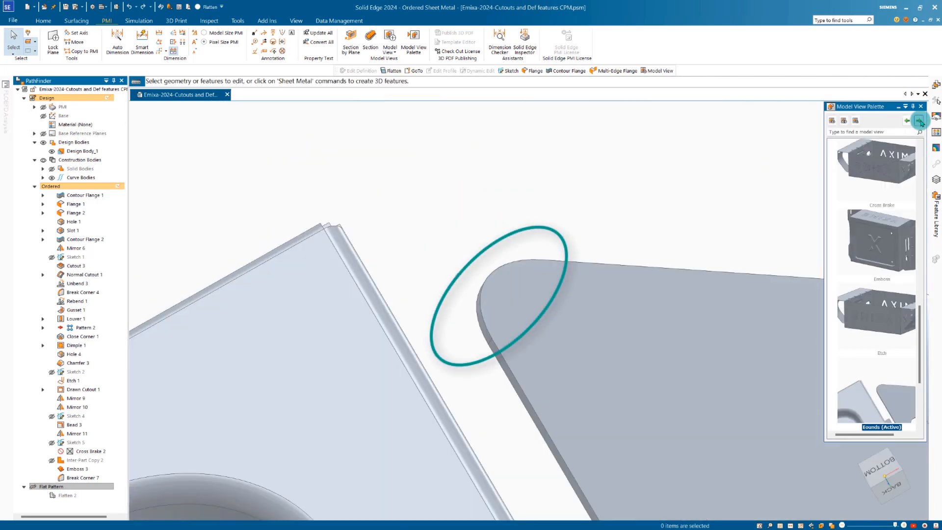
click(919, 121)
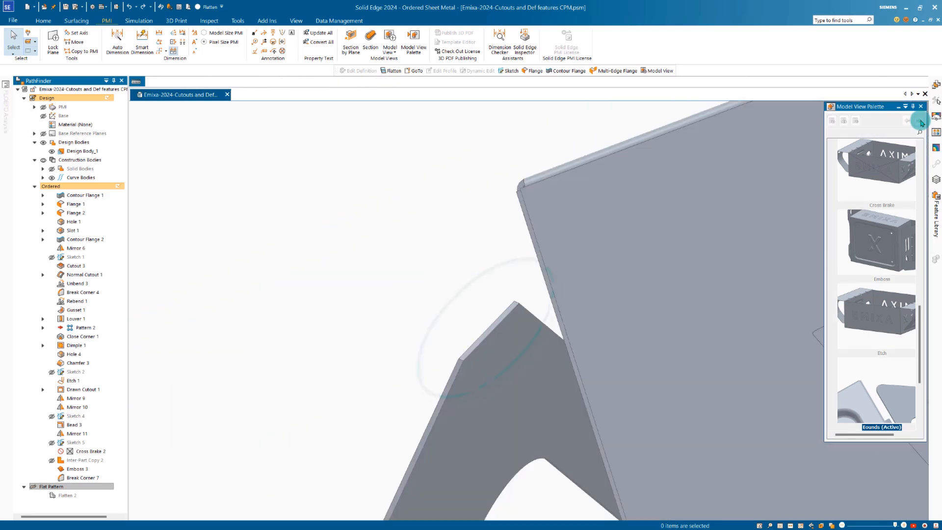
click(919, 122)
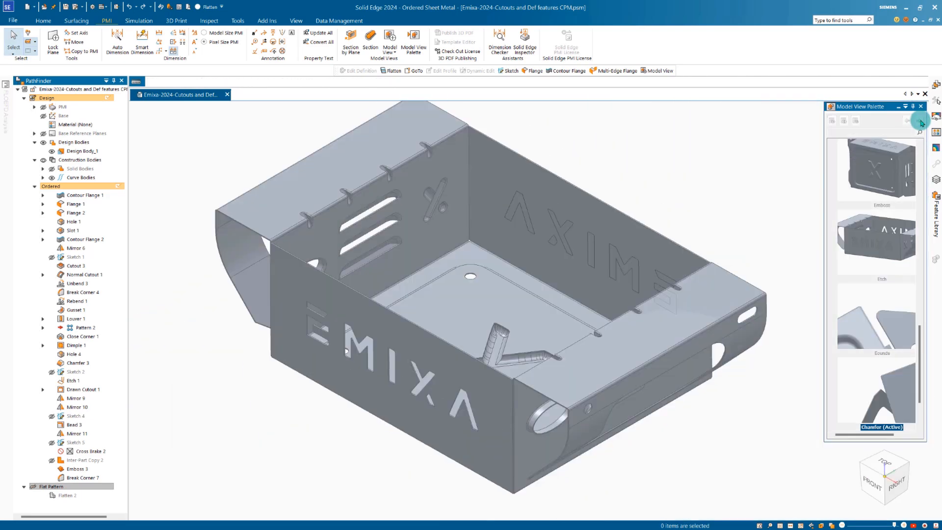
click(98, 484)
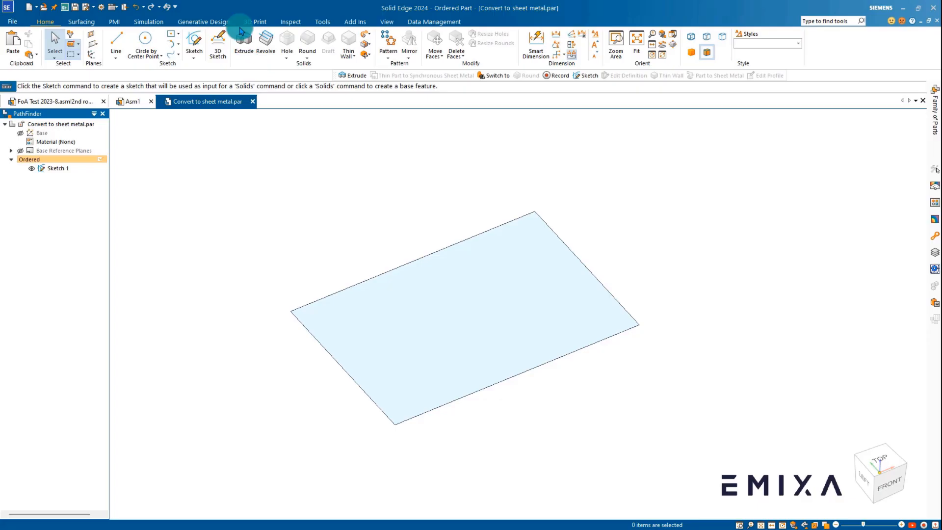
- Extrude the sketched rectangle symmetrically about its plane with a total distance of 400
click(244, 42)
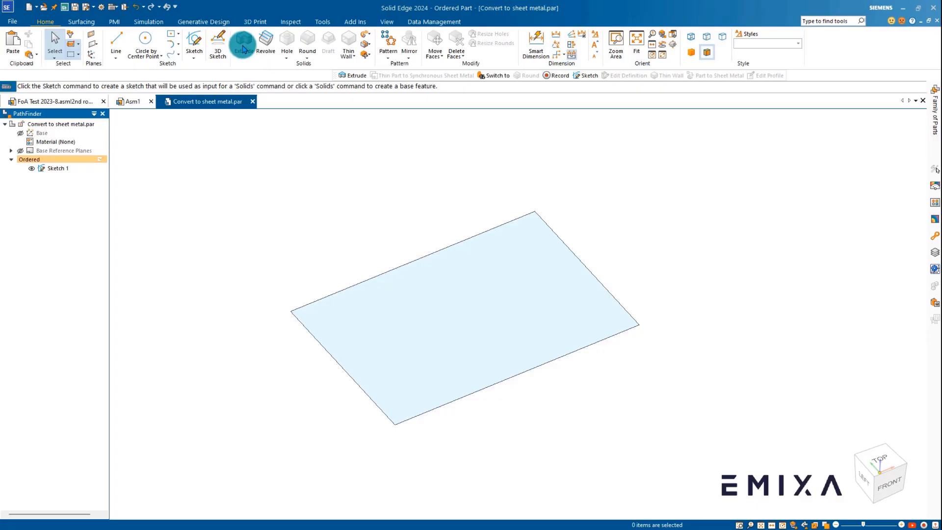
click(393, 322)
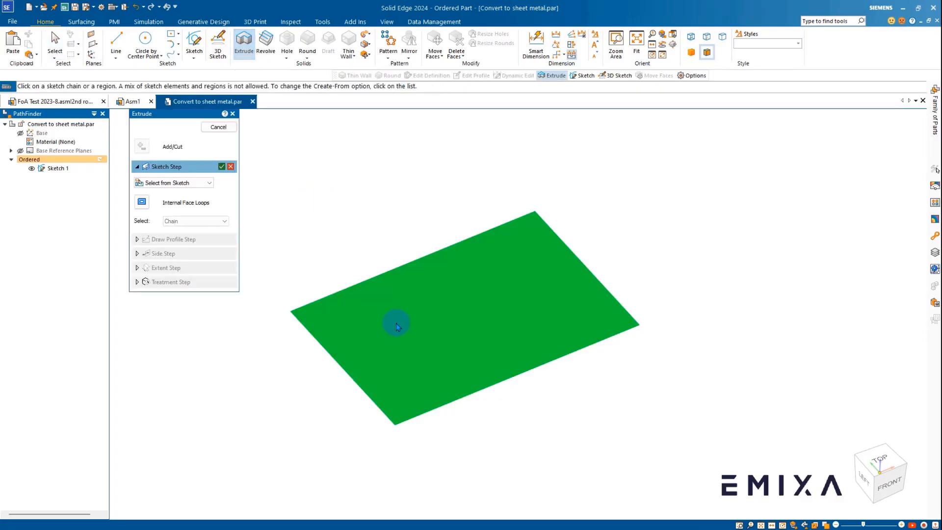
right_click(369, 241)
text(4)
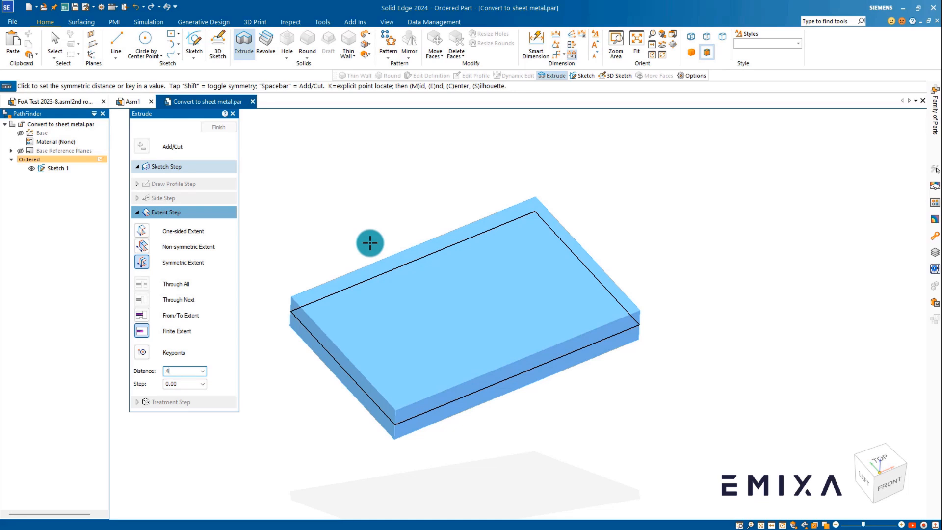
text(00)
key(Return)
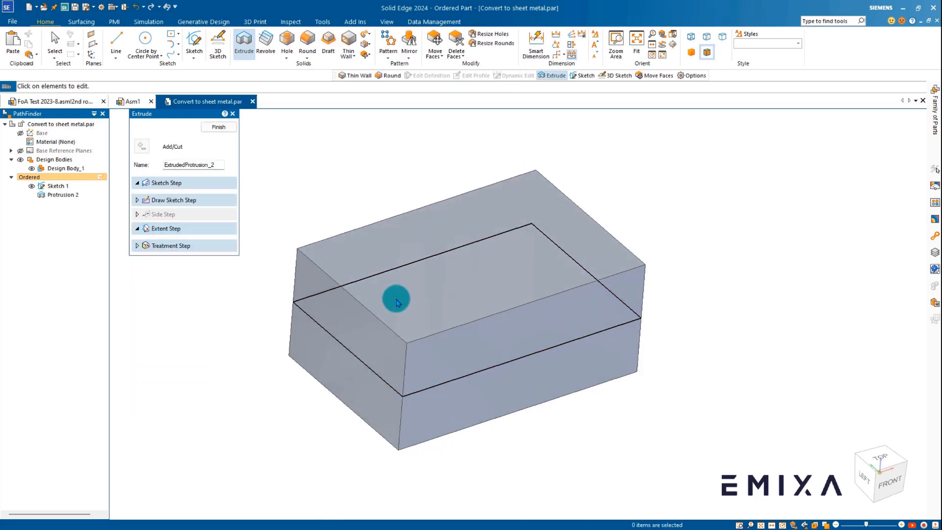
- Hollow the box with Thin Wall using an inside offset and an open top face, and hide Sketch 1
click(347, 43)
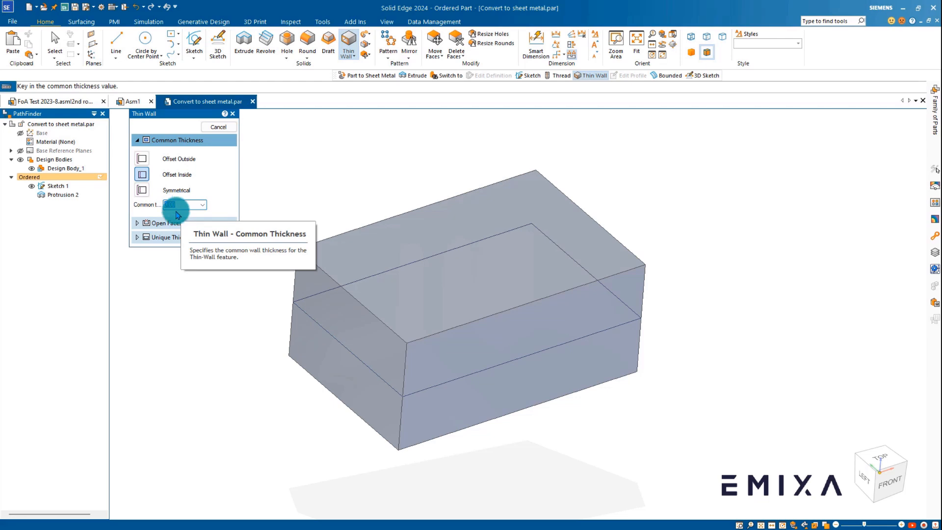
key(Return)
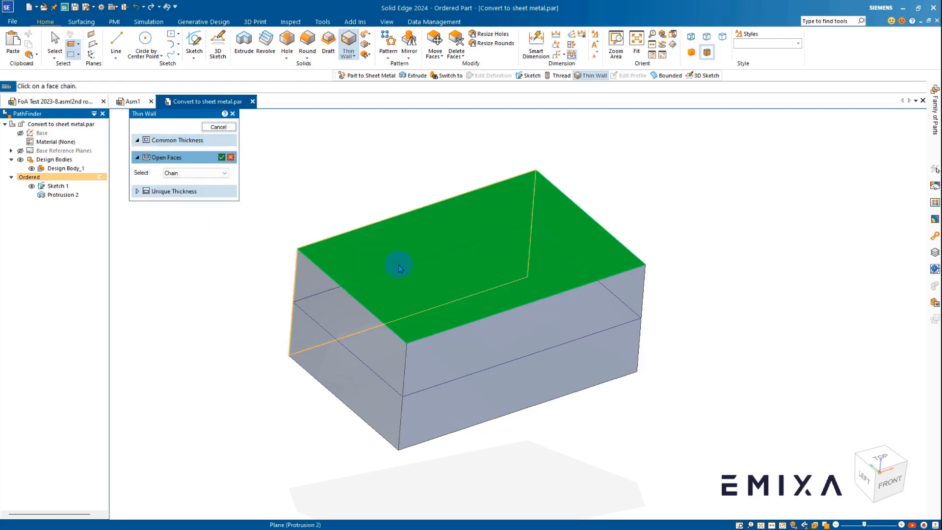
click(399, 265)
right_click(352, 190)
right_click(352, 190)
right_click(352, 190)
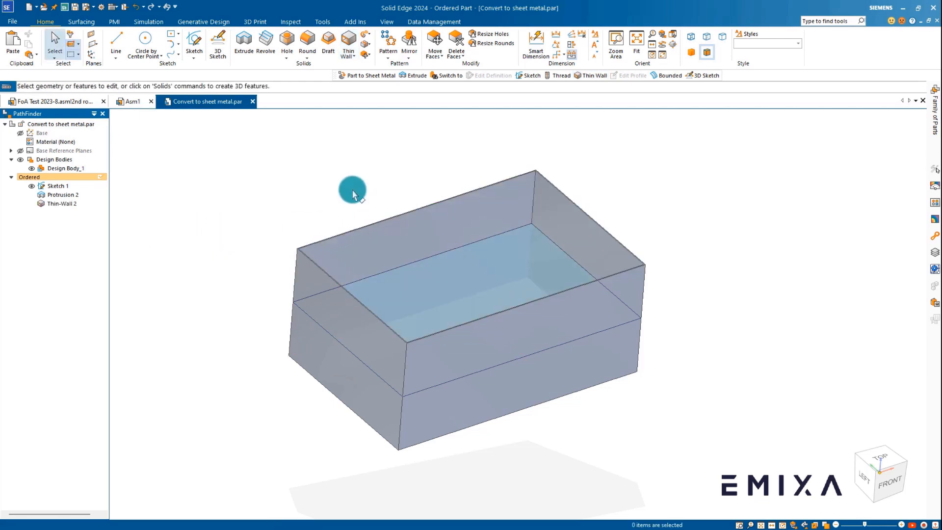
click(31, 186)
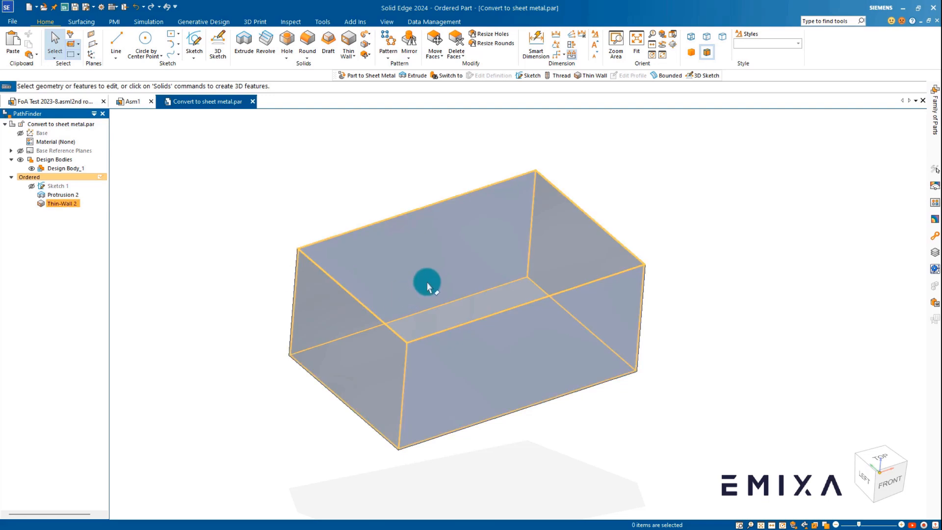
middle_drag(428, 286, 293, 218)
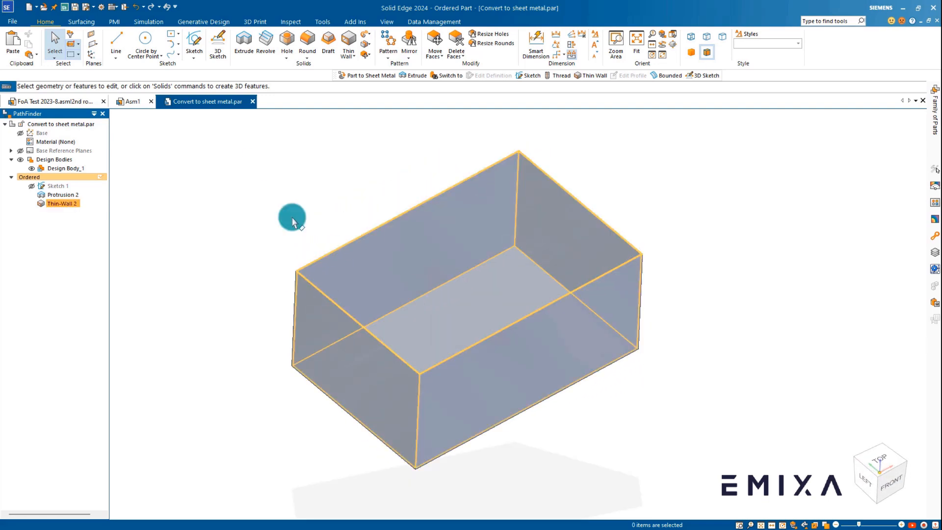
- Start the Part to Sheet Metal conversion with a bend radius of 15 and a corner gap of 15
click(326, 22)
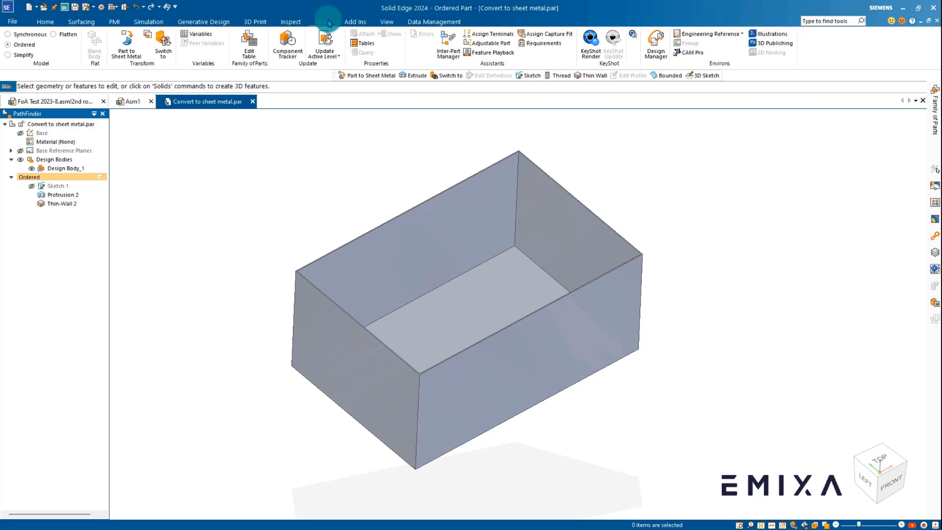
click(128, 46)
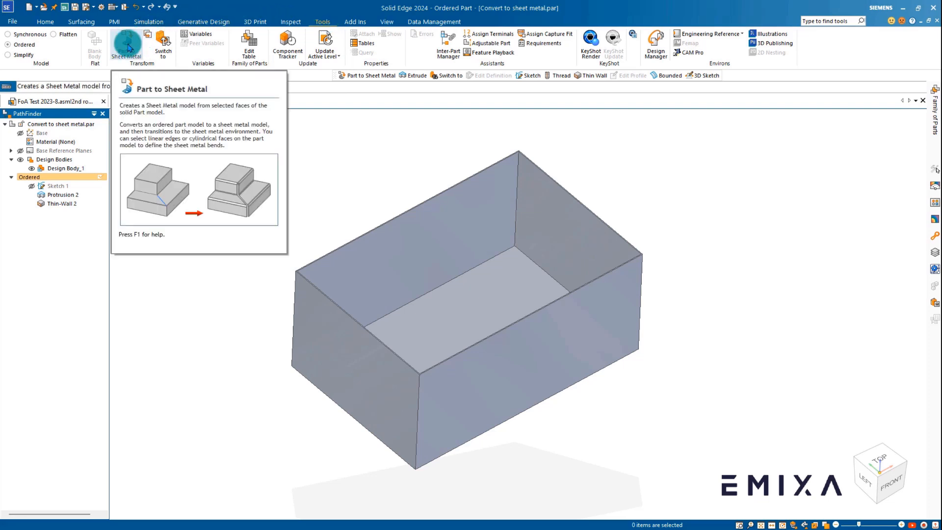
drag(100, 120, 437, 184)
click(408, 211)
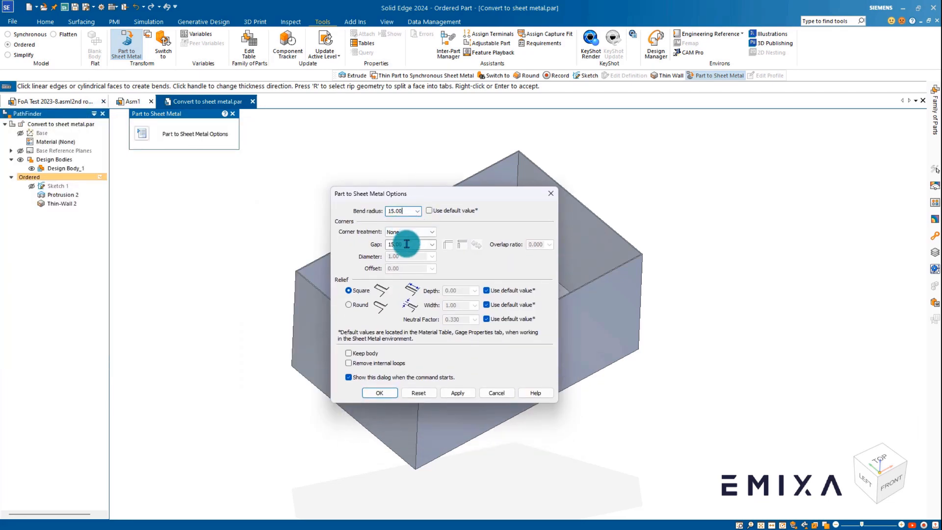
click(380, 392)
- Define bends along all four bottom edges of the box, using the floor as the base face
click(414, 301)
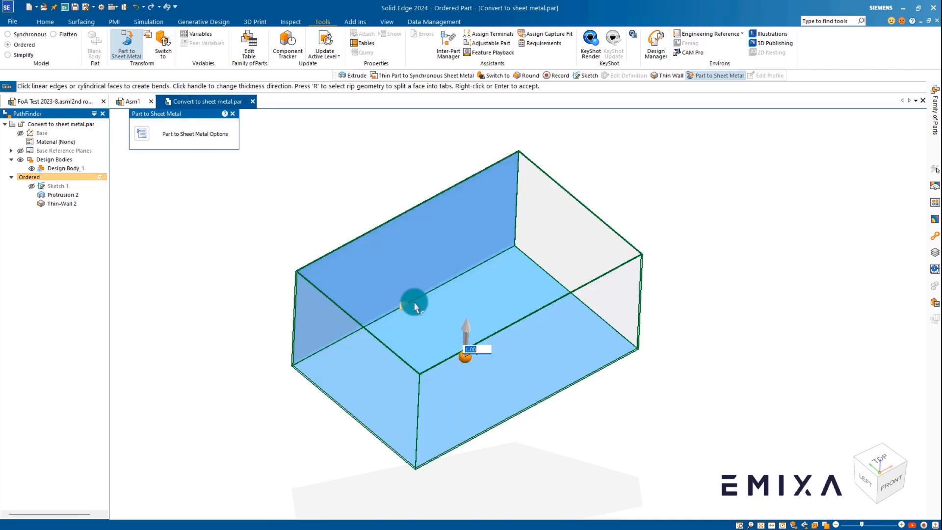
click(551, 278)
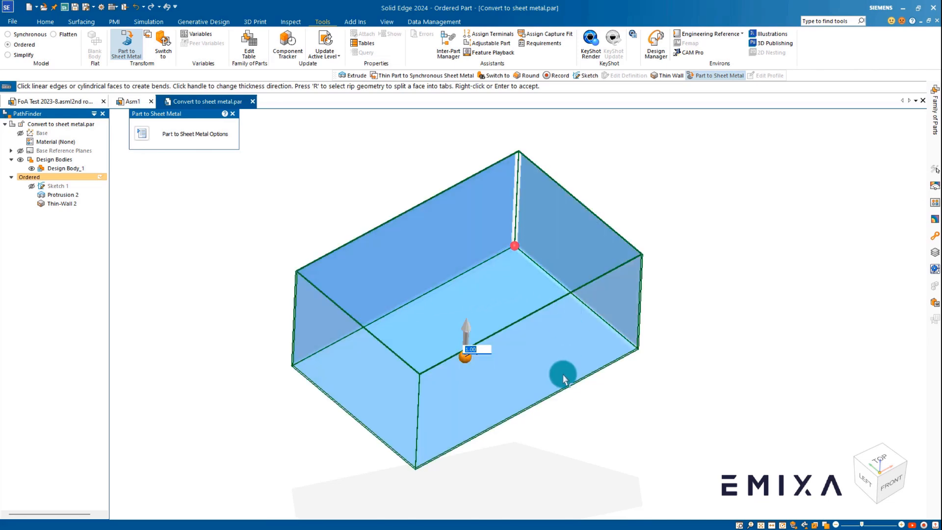
click(562, 385)
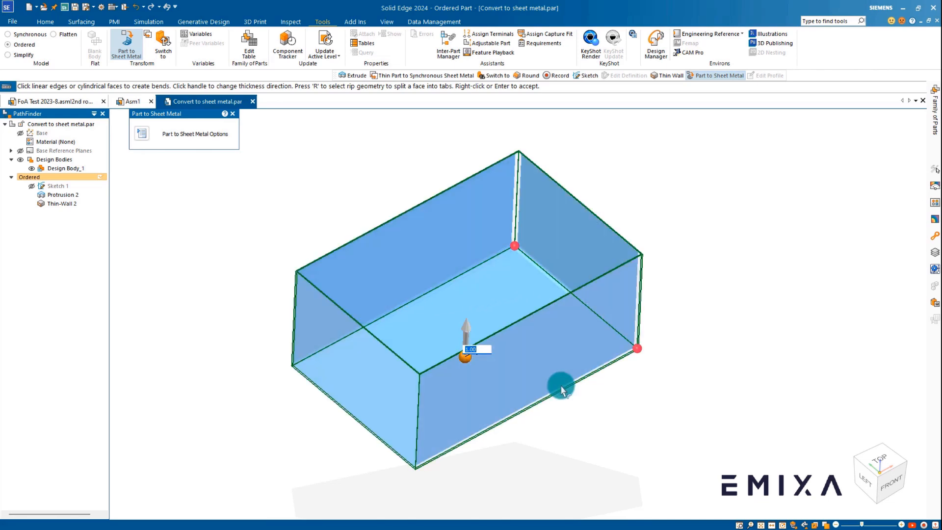
click(360, 425)
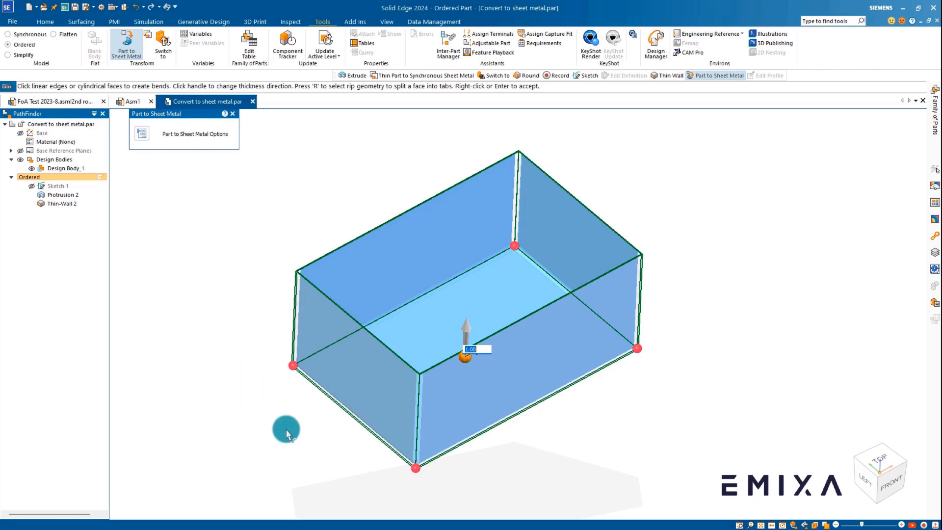
- Preview a larger radius on the left side's bend, restore it, and complete the sheet metal conversion
click(354, 418)
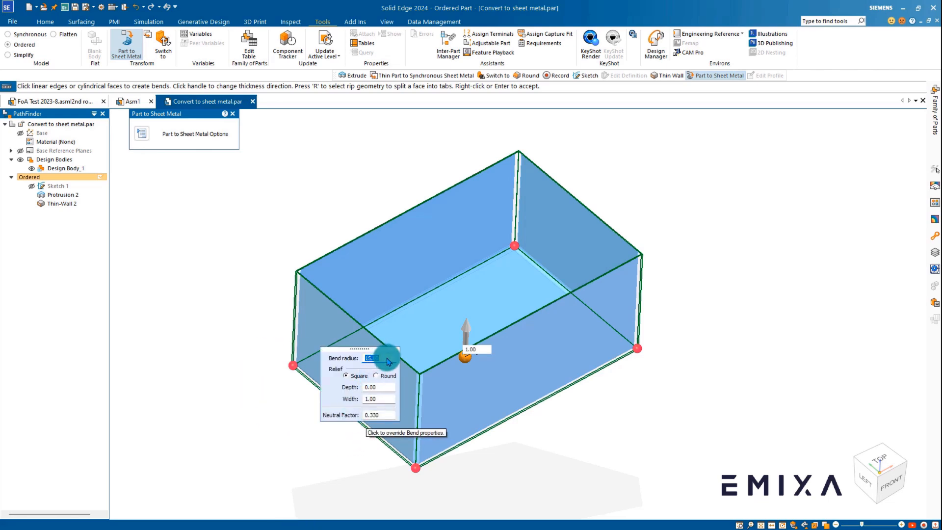
mouse_move(468, 384)
middle_down()
mouse_move(352, 359)
mouse_move(346, 408)
mouse_move(350, 417)
mouse_move(364, 374)
mouse_move(432, 336)
mouse_move(466, 361)
mouse_move(469, 375)
middle_up()
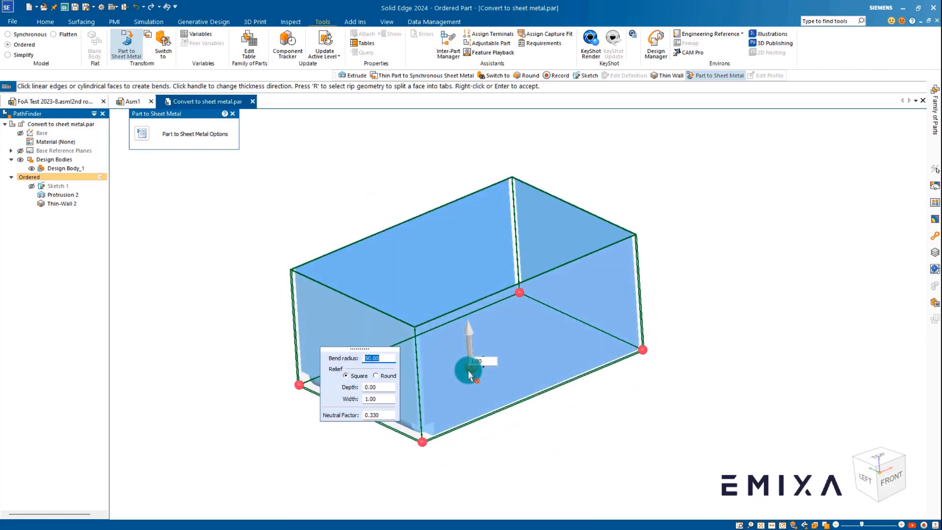
click(382, 362)
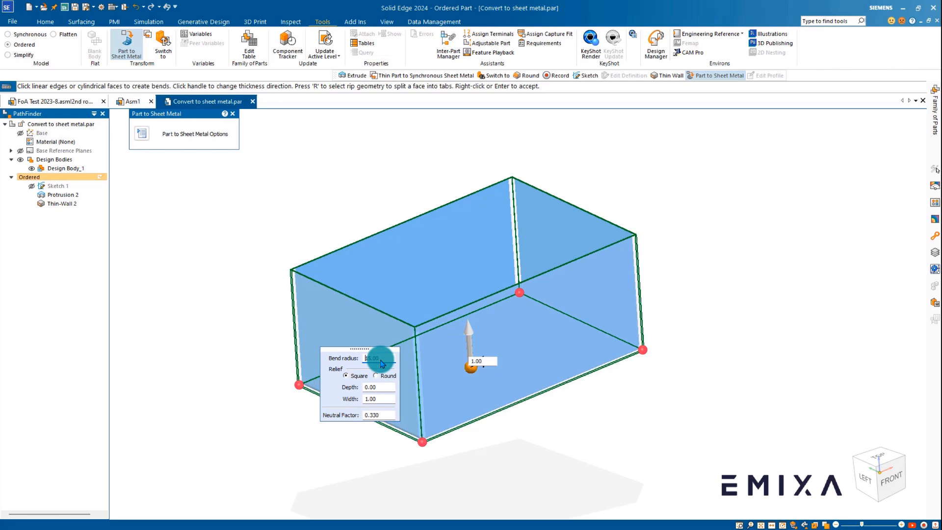
click(264, 354)
right_click(245, 330)
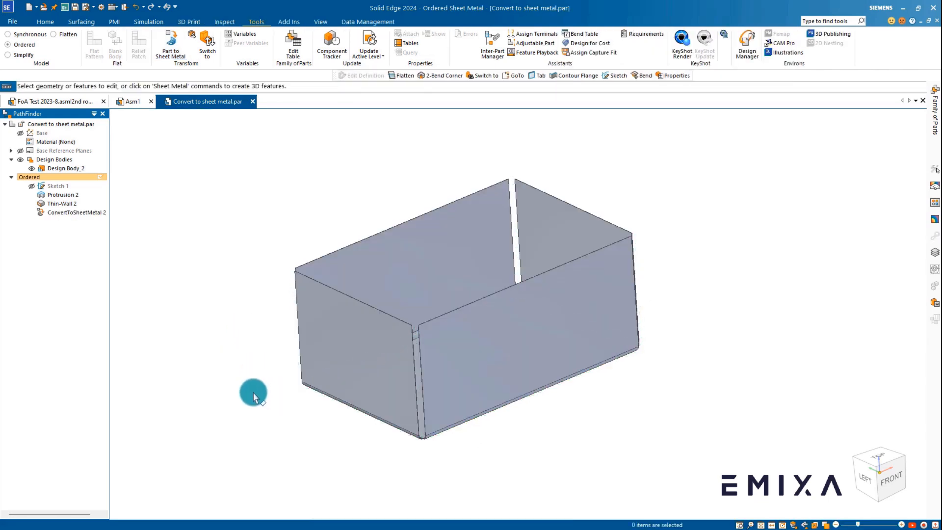
- Edit the sheet metal conversion to use the Circular Cutout corner treatment with a larger cutout diameter
click(92, 212)
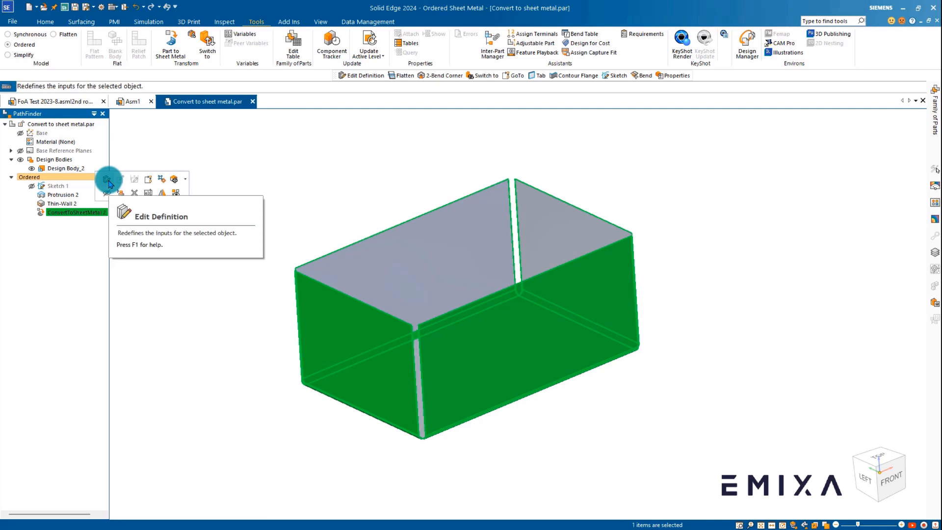
click(107, 179)
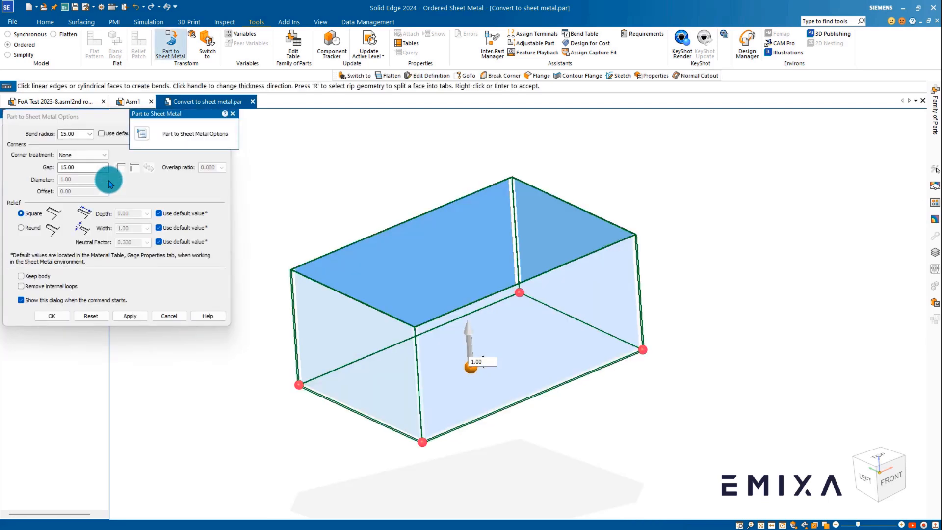
click(98, 155)
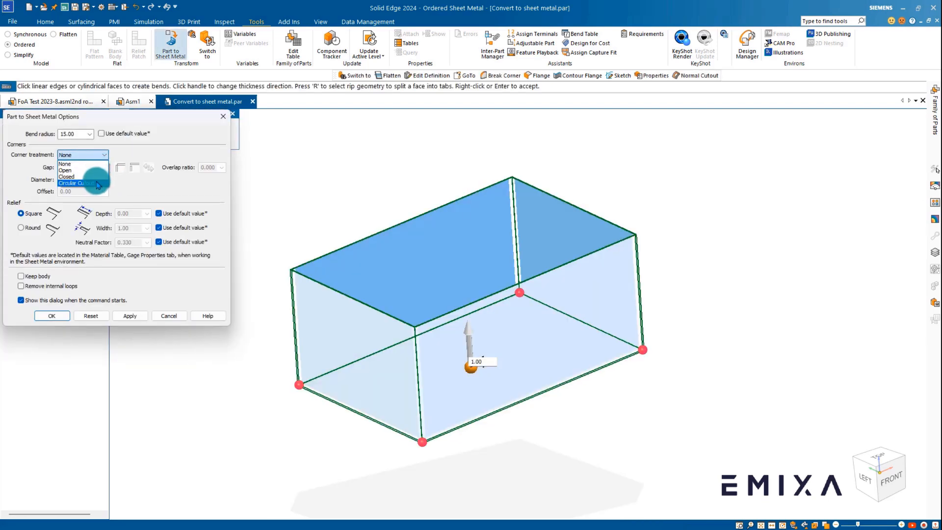
click(99, 184)
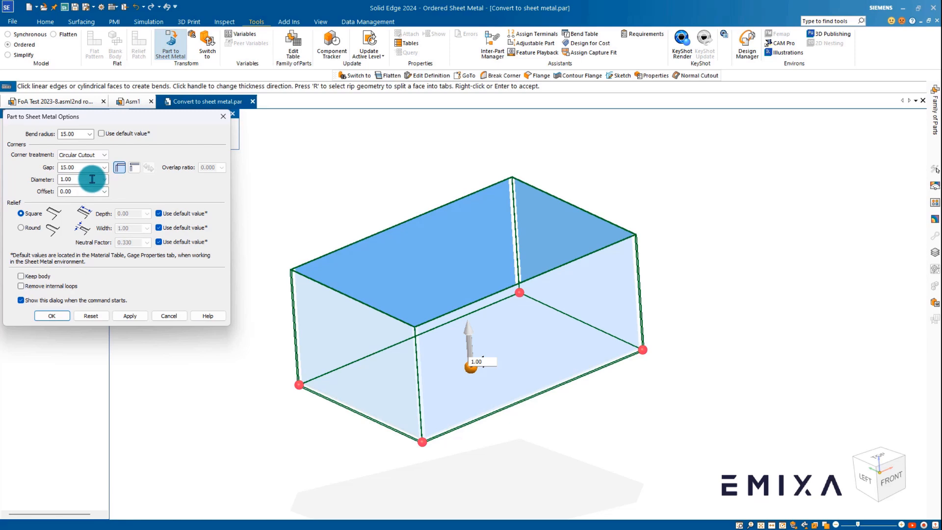
double_click(91, 179)
key(Return)
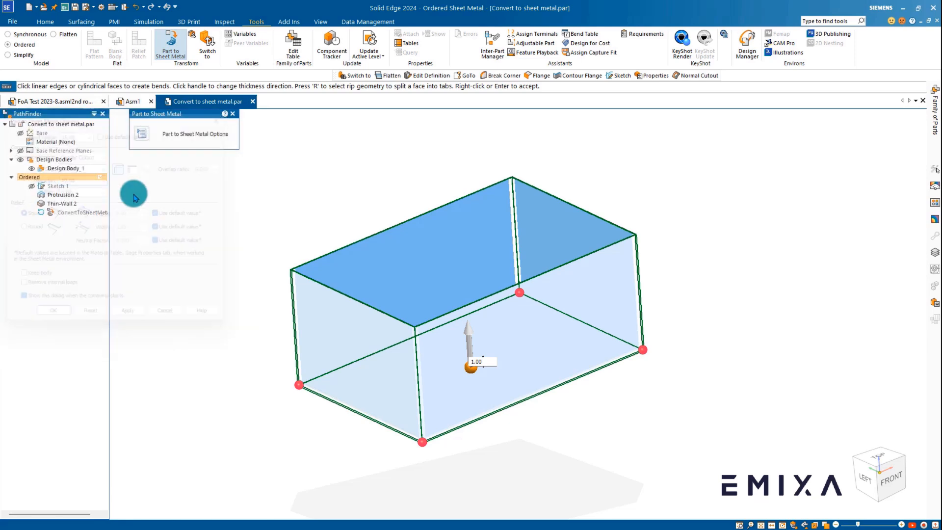
right_click(229, 230)
click(212, 291)
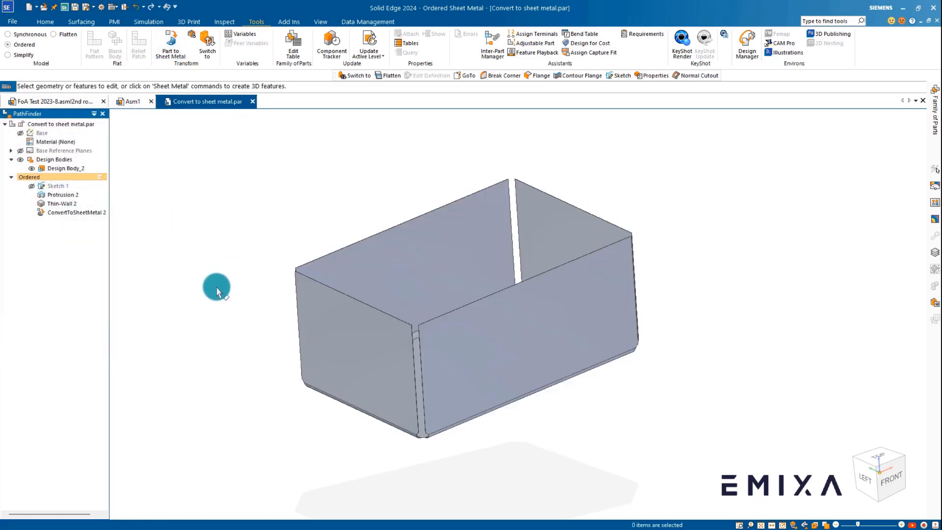
- Start a flat pattern of the converted box and set its outside corner treatment to Radius with a value of 20
middle_drag(431, 405, 394, 375)
scroll(412, 279, up, 5)
scroll(411, 381, down, 5)
scroll(410, 403, down, 2)
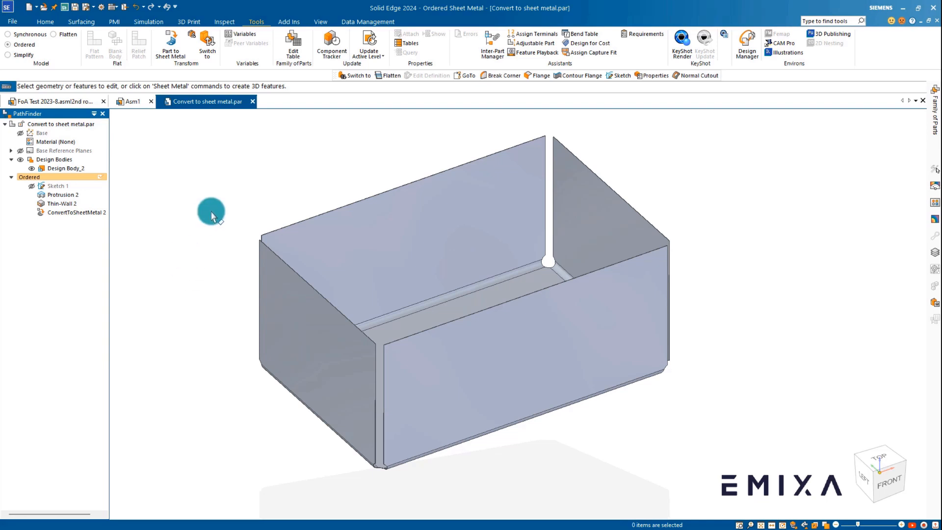
click(65, 38)
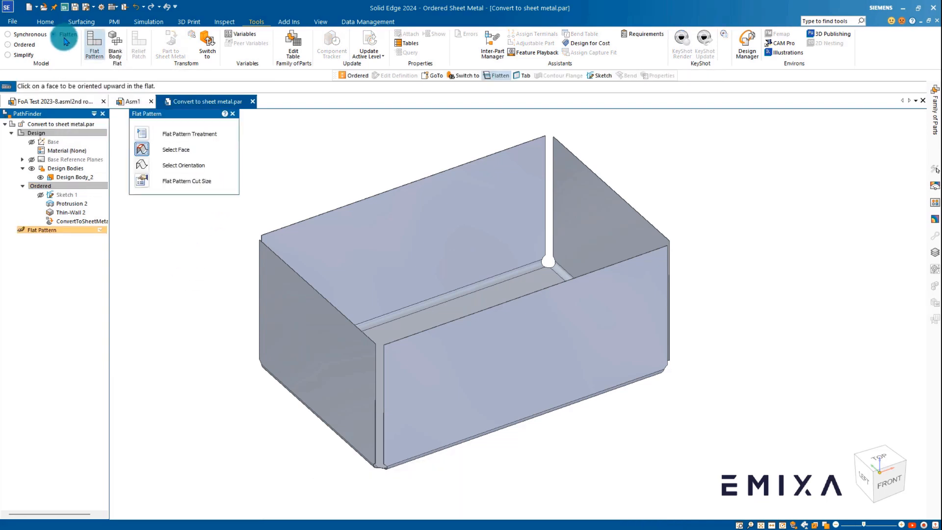
click(142, 134)
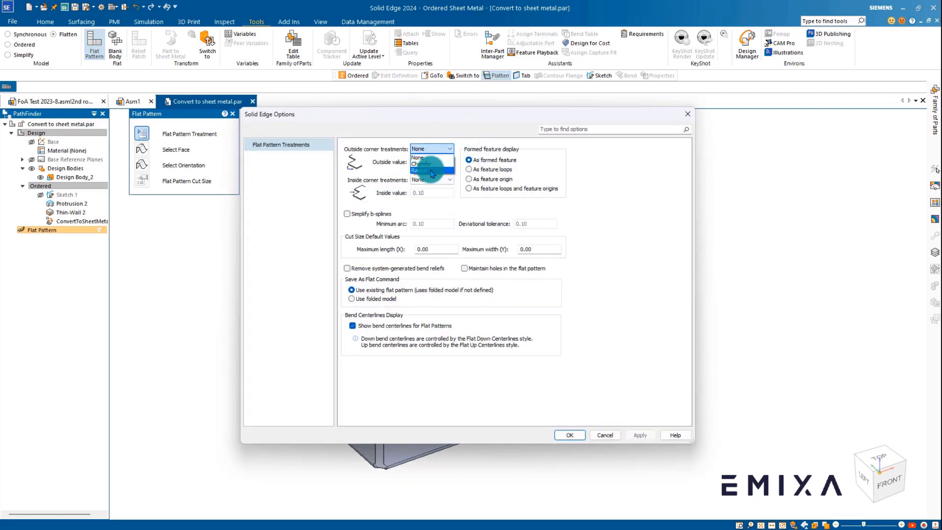
click(422, 167)
double_click(432, 162)
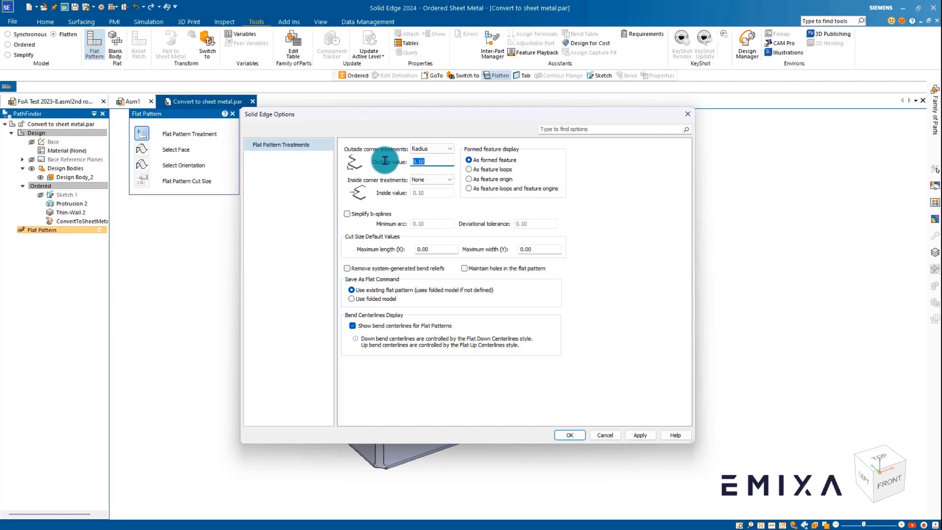
text(20)
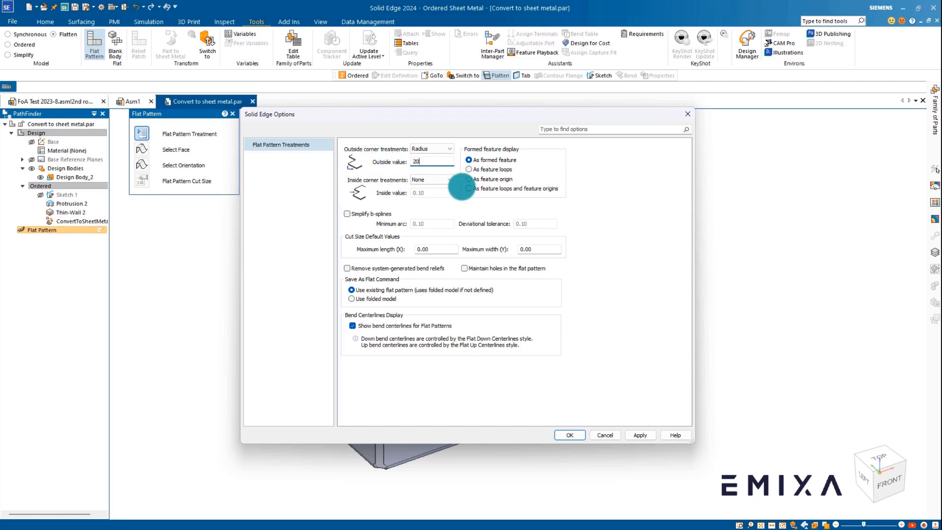
- Set the inside corner treatment to Radius with a value of 10, and flatten the box from its floor face and long rear edge
click(444, 180)
click(434, 201)
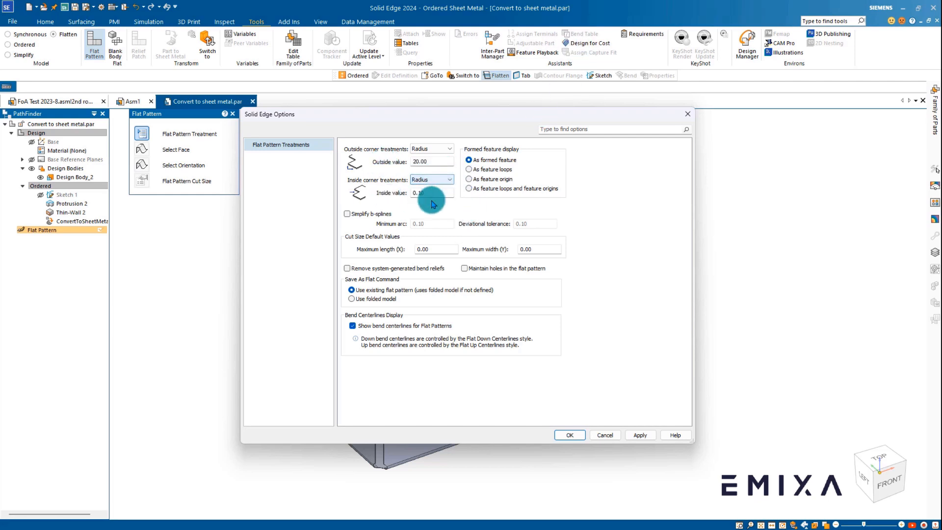
double_click(421, 193)
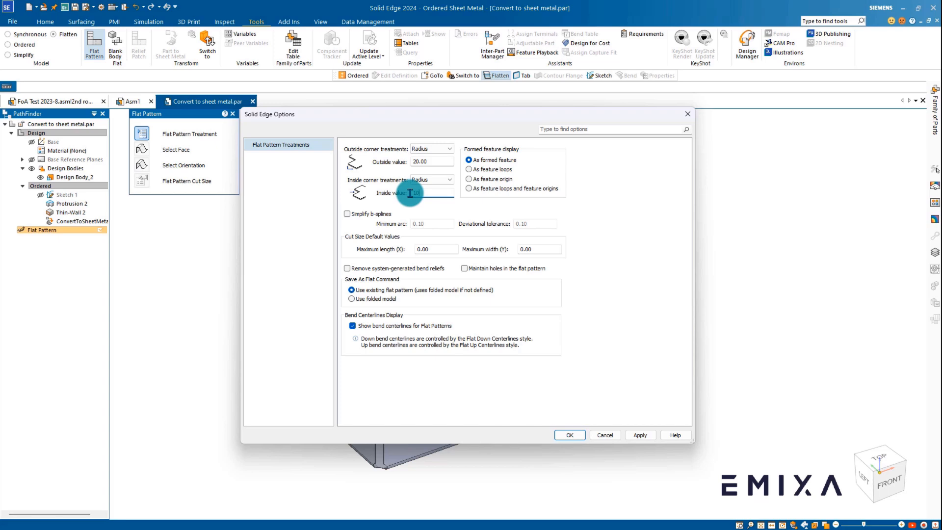
text(10)
click(641, 435)
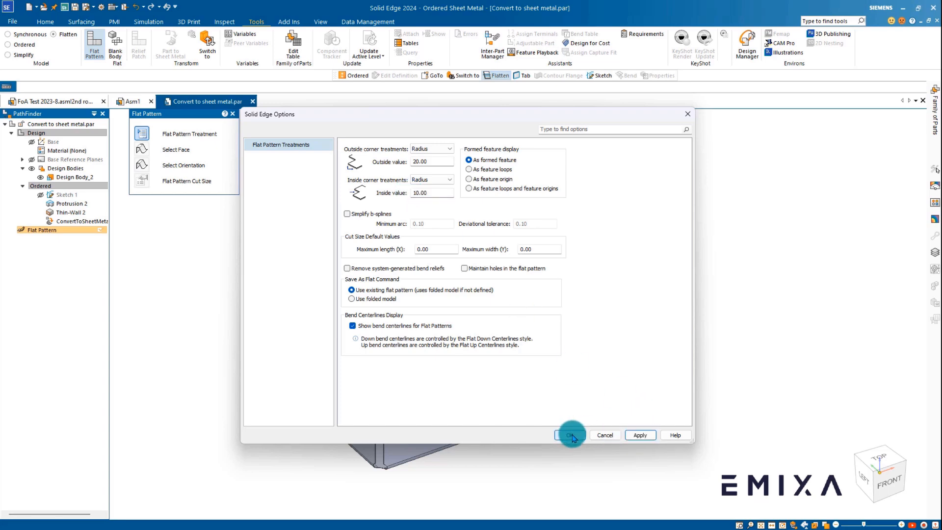
click(571, 435)
click(427, 319)
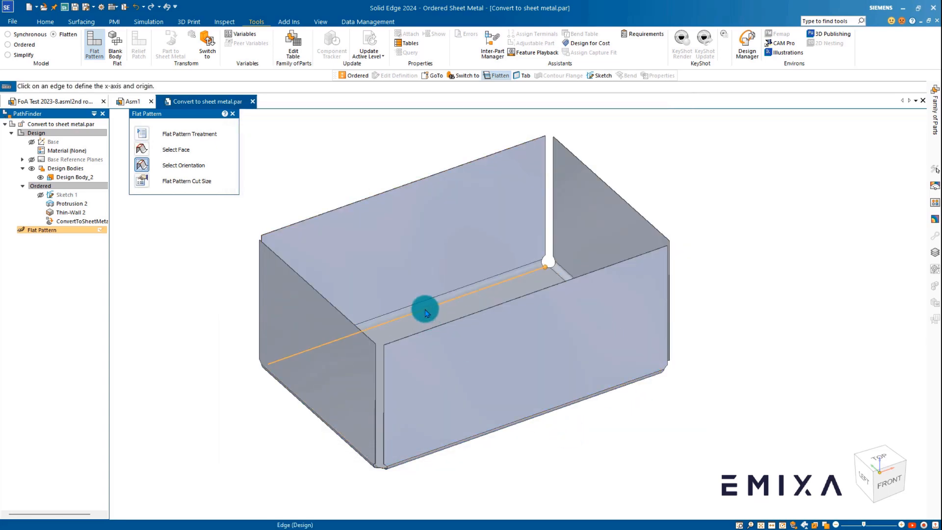
click(425, 312)
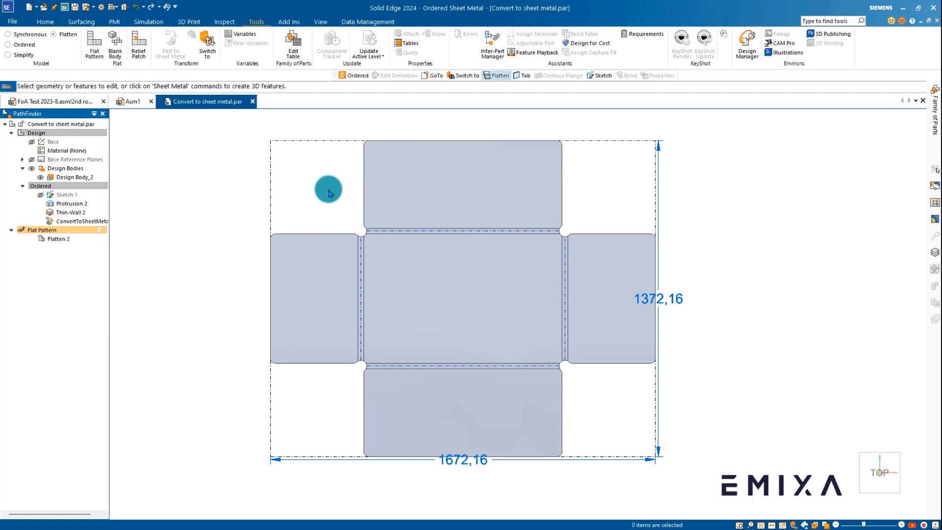
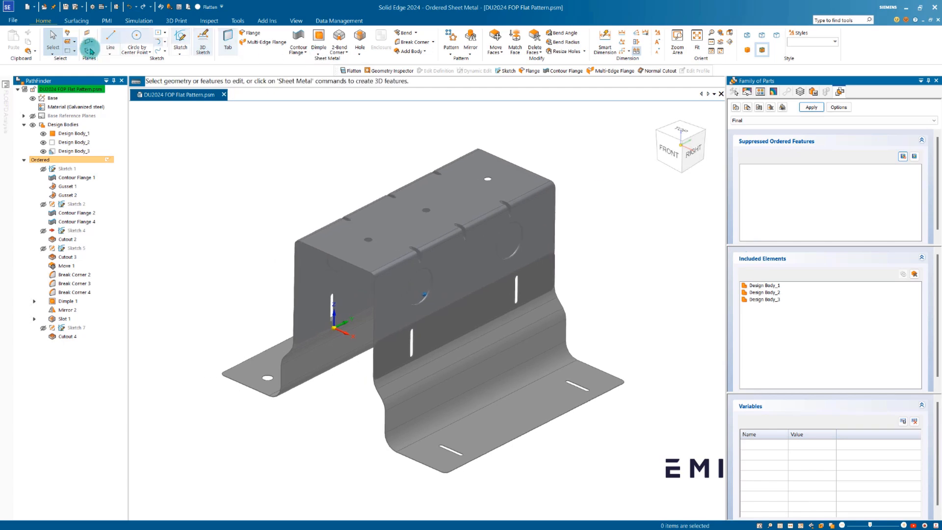
- Switch the bracket's family of parts to the Center member
click(239, 21)
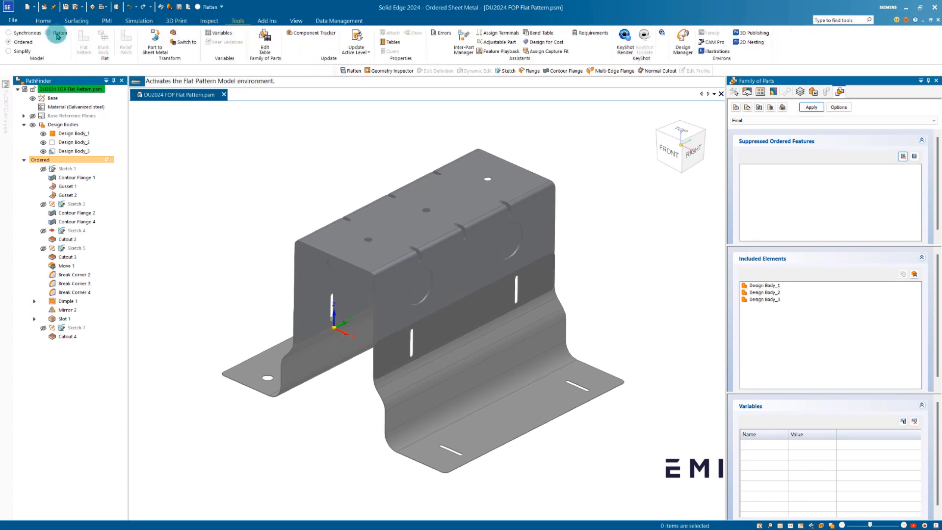
click(748, 122)
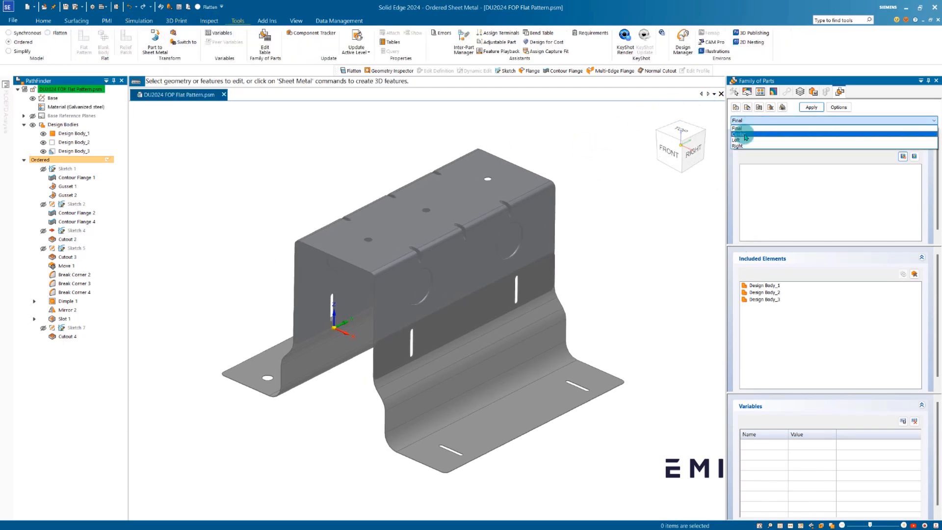
click(745, 134)
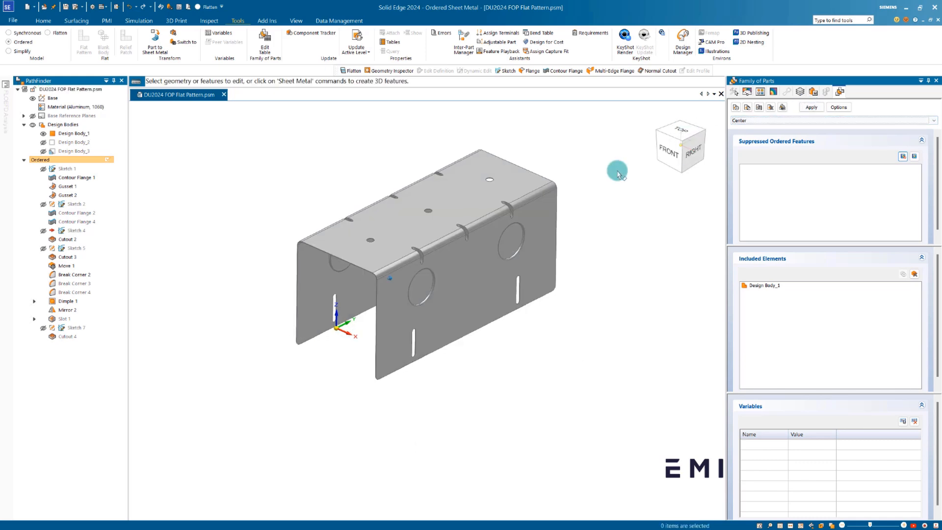
- Create a flat pattern of the Center member using its top face and the short far edge as orientation
click(55, 33)
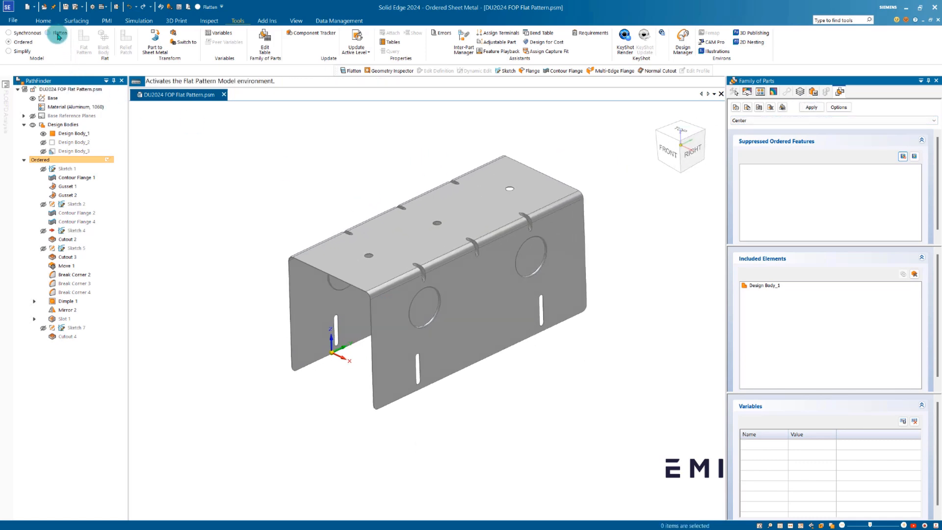
click(491, 204)
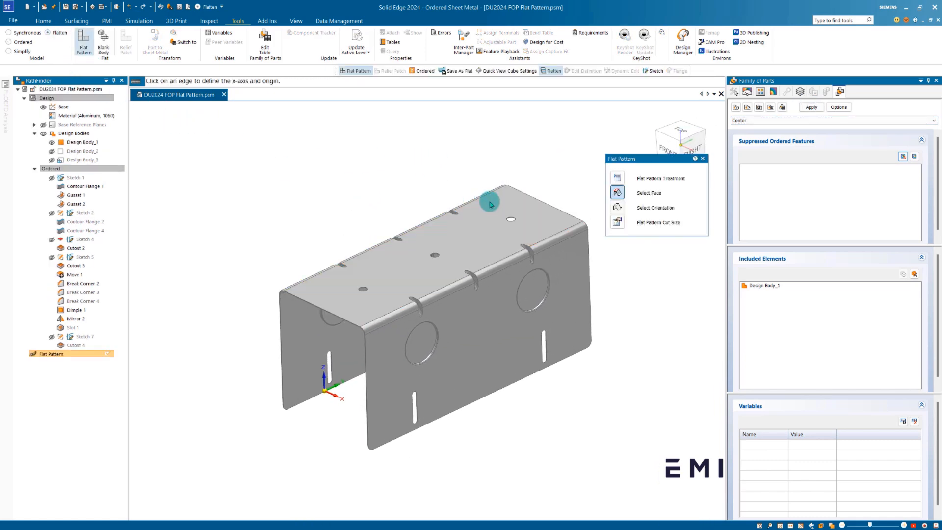
click(519, 194)
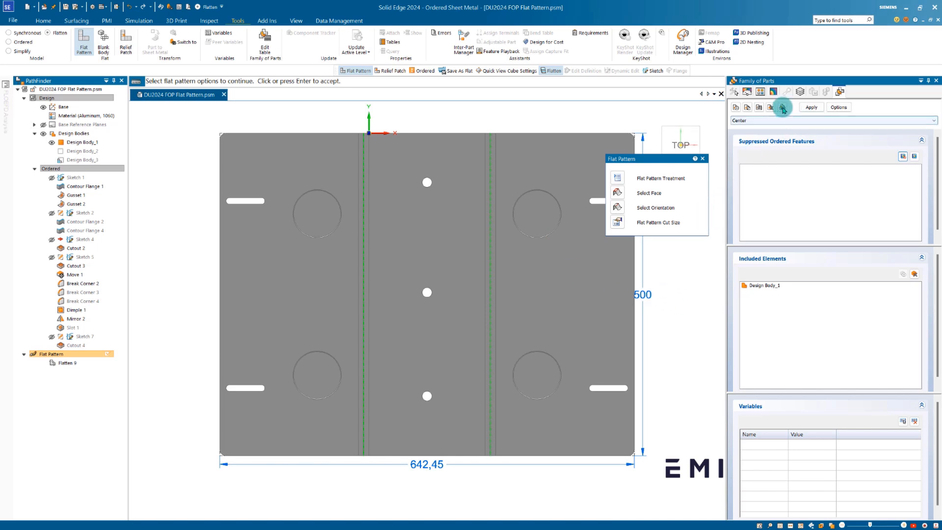
- Check the Family of Parts options, and suppress the Center flat pattern for the Final, Left and Right members
click(838, 107)
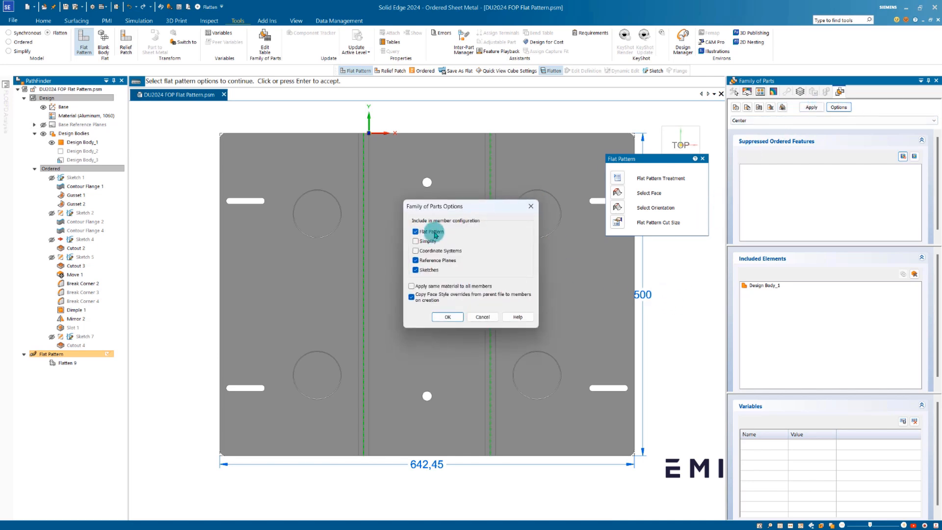
click(446, 318)
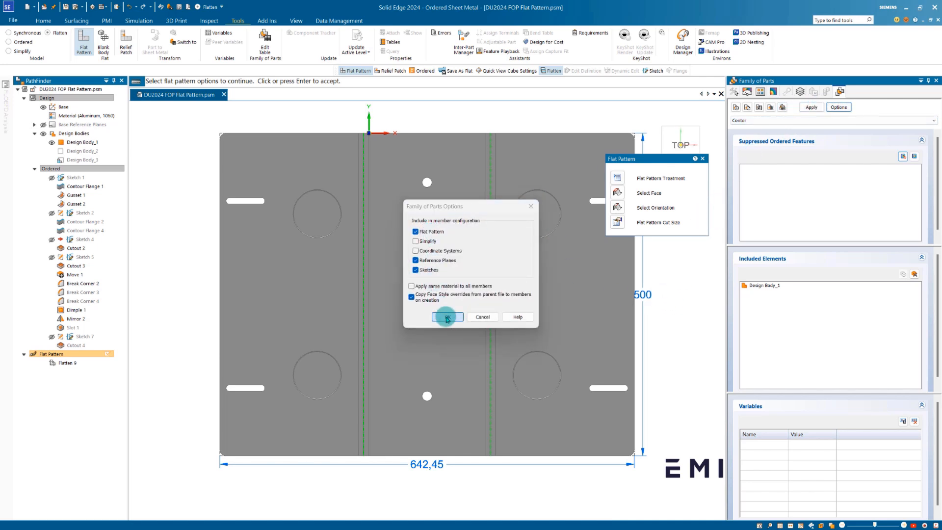
click(782, 109)
scroll(423, 391, down, 10)
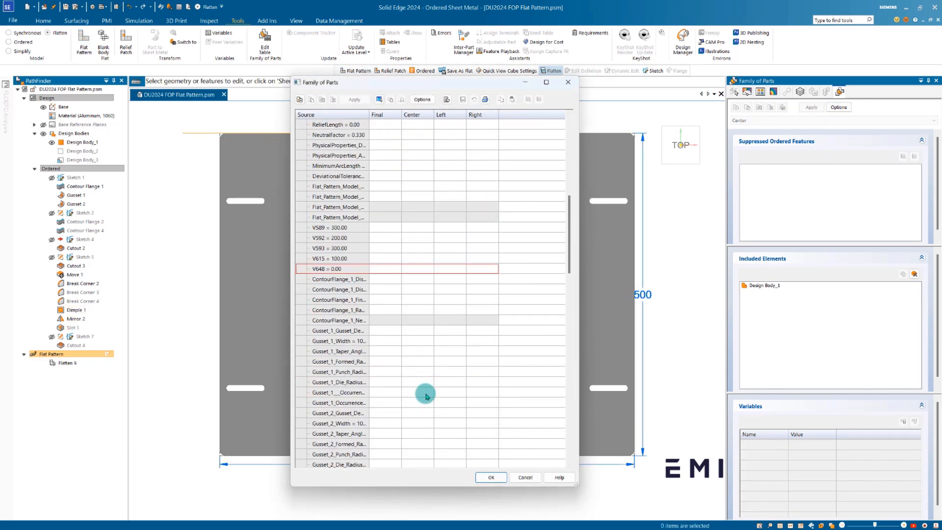
scroll(426, 395, down, 15)
click(417, 455)
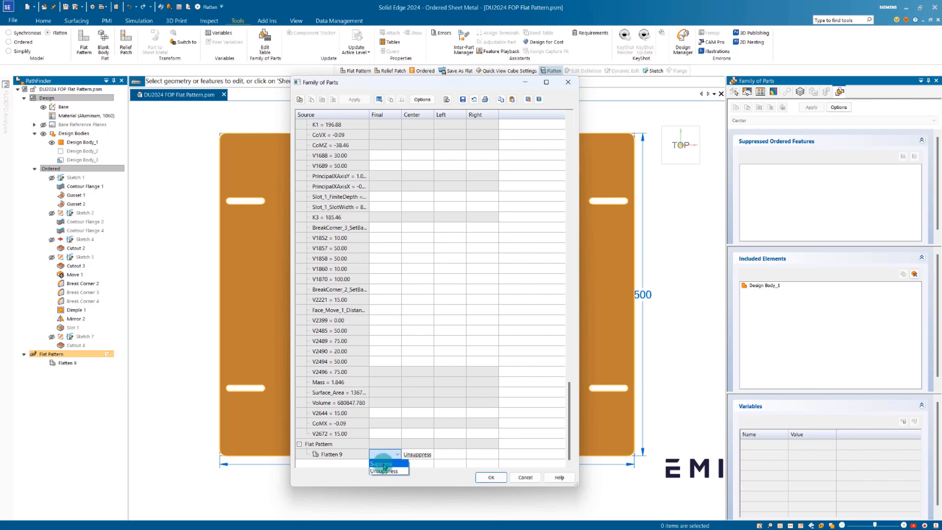
click(382, 464)
click(460, 455)
click(445, 464)
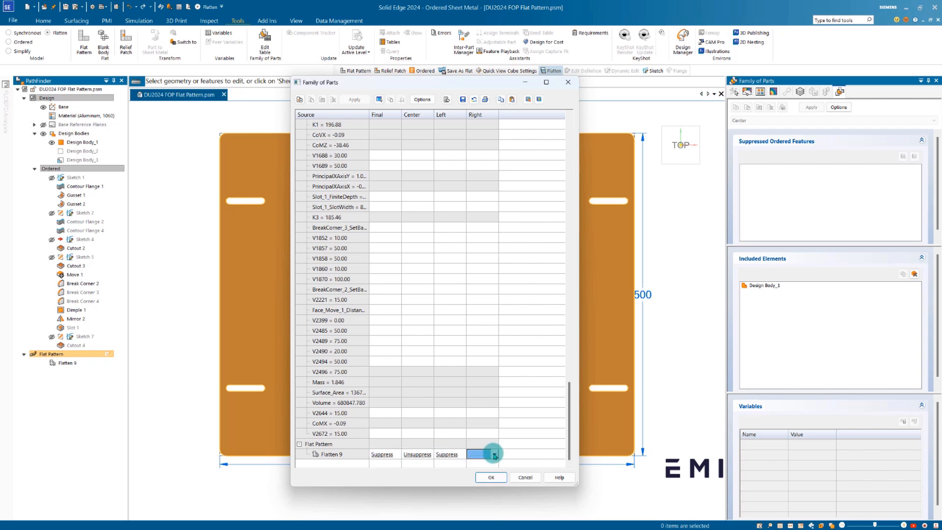
click(484, 478)
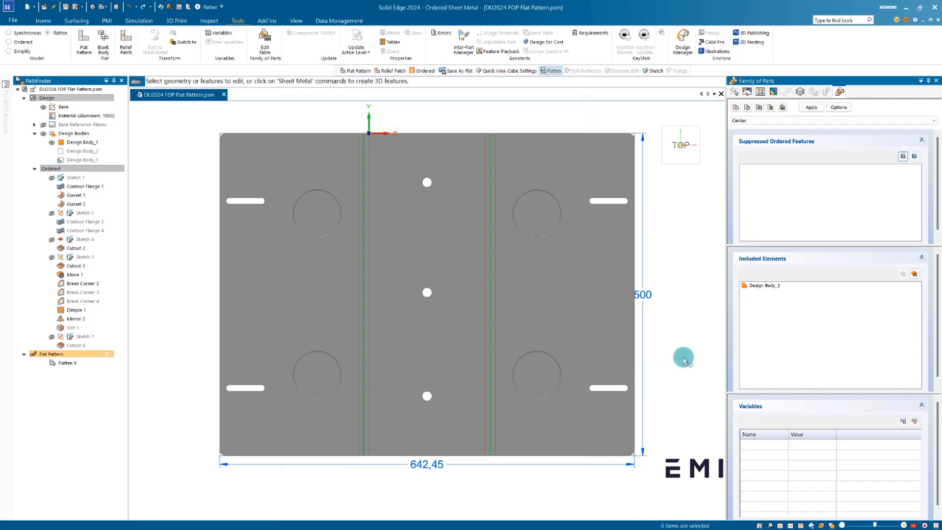
- Apply the Left member of the family of parts and activate Design Body_2
click(758, 123)
click(746, 140)
click(812, 107)
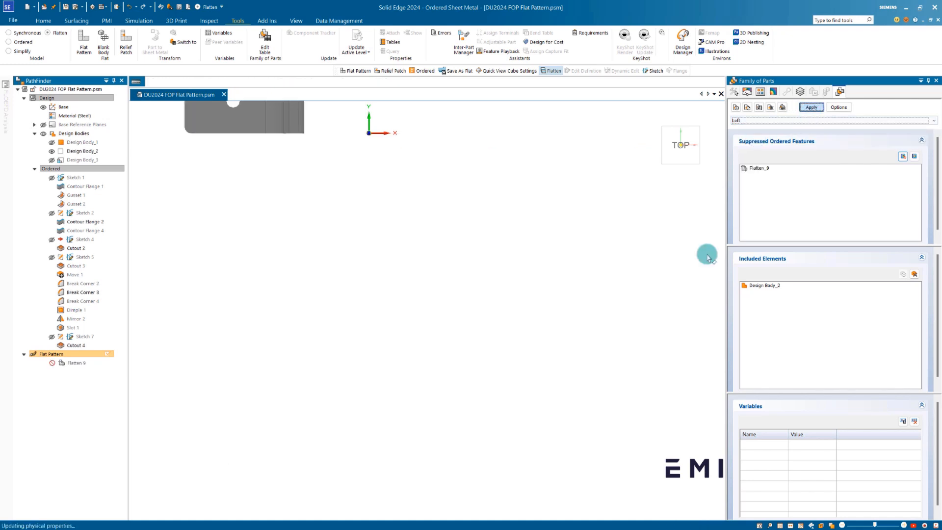
middle_drag(564, 378, 663, 266)
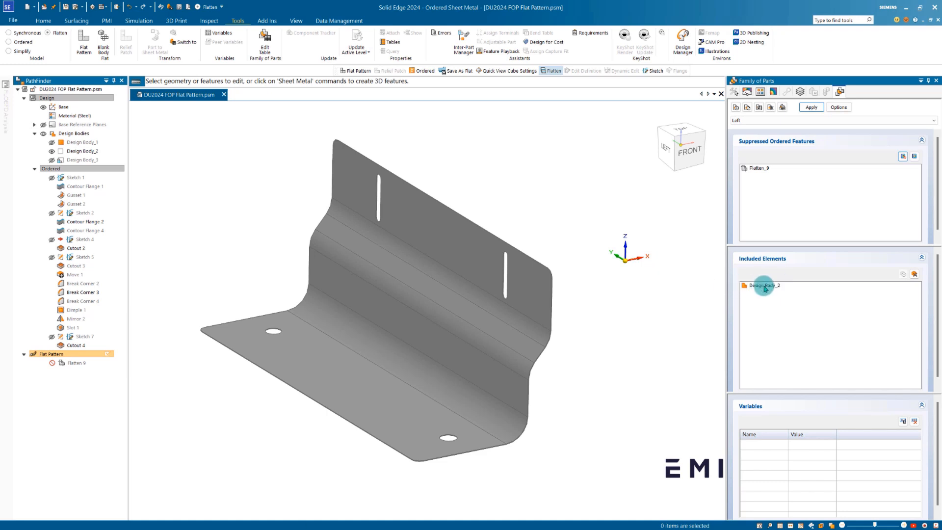
right_click(81, 154)
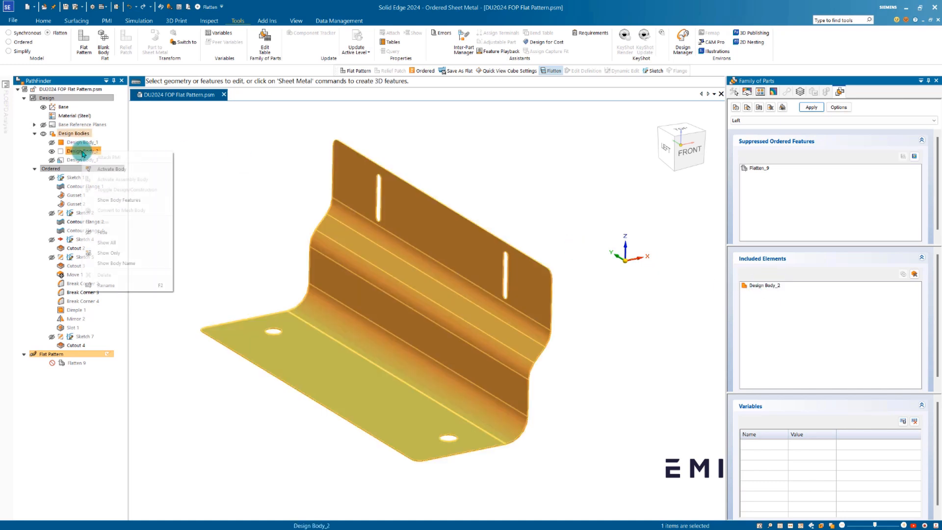
click(106, 167)
middle_drag(533, 141, 531, 147)
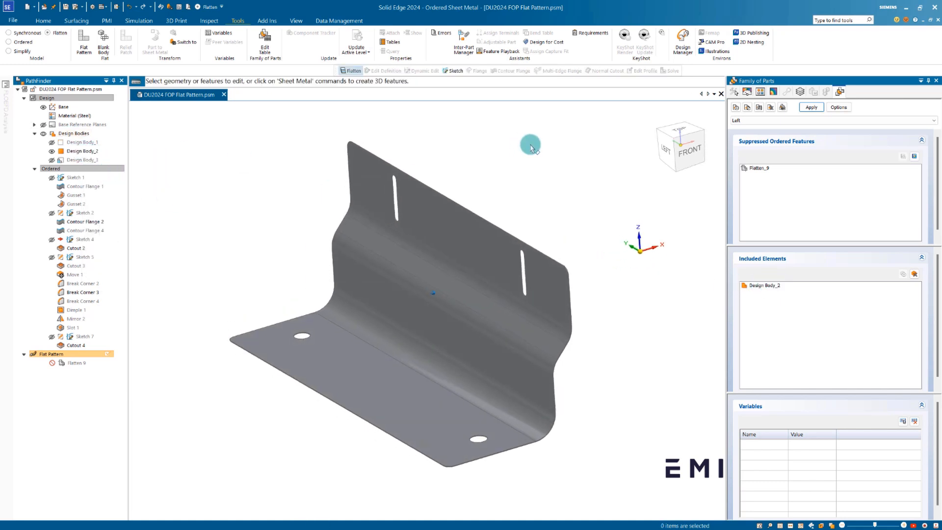
- Create a flat pattern of the Left member using the lower flange face and its short end edge as orientation
click(83, 43)
click(362, 362)
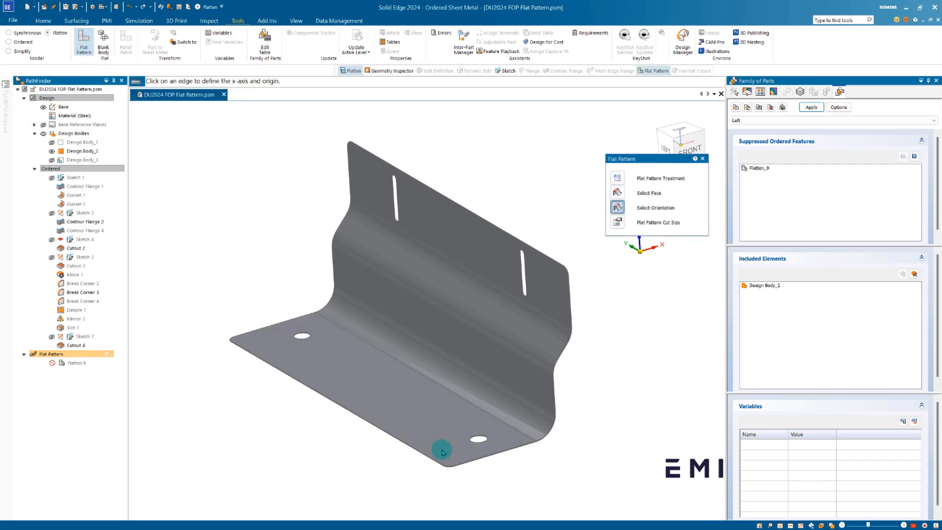
click(467, 464)
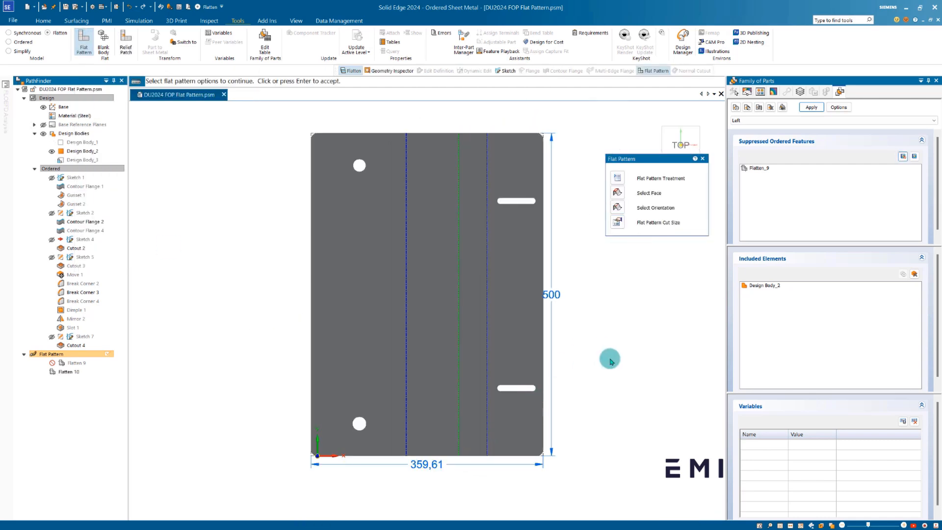
- Suppress the Left member's flat pattern for the Final and Center members in the Family of Parts table
click(782, 107)
scroll(464, 361, down, 7)
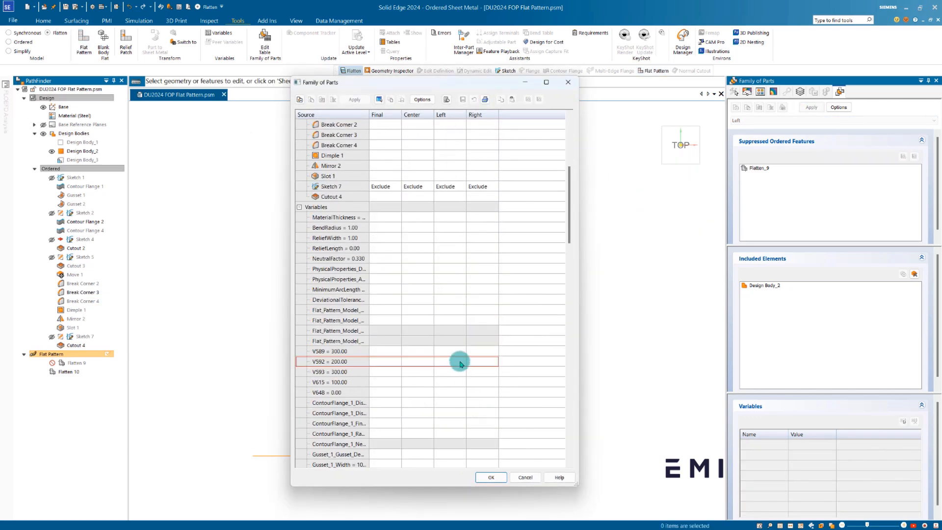
scroll(461, 364, down, 6)
scroll(461, 381, down, 15)
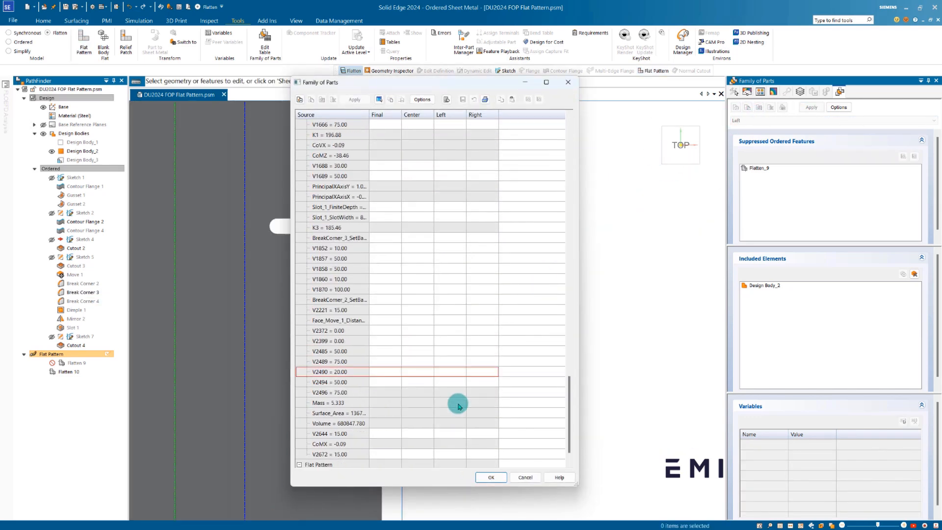
click(421, 455)
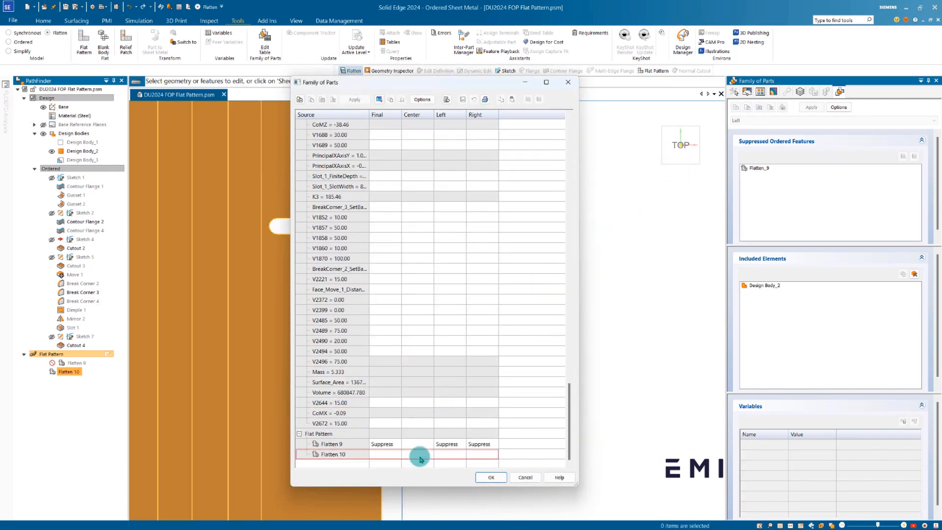
click(383, 456)
click(388, 464)
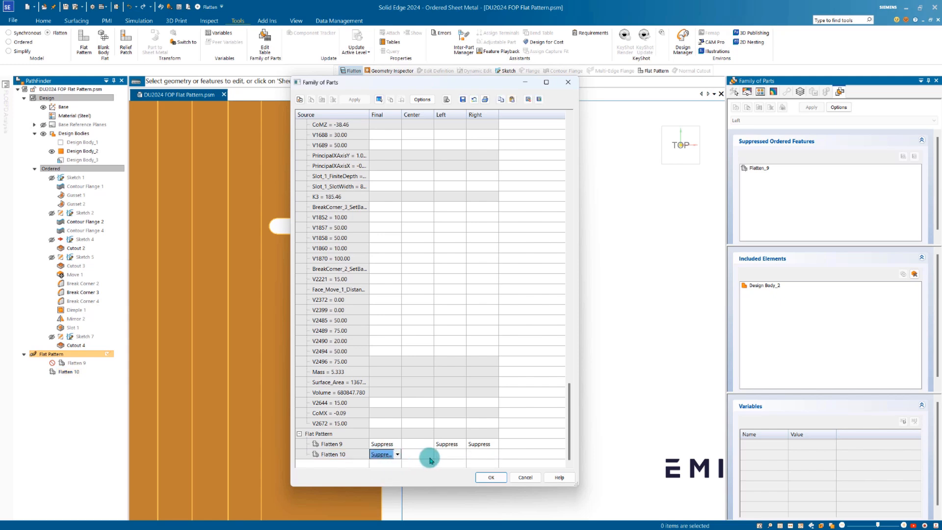
click(425, 455)
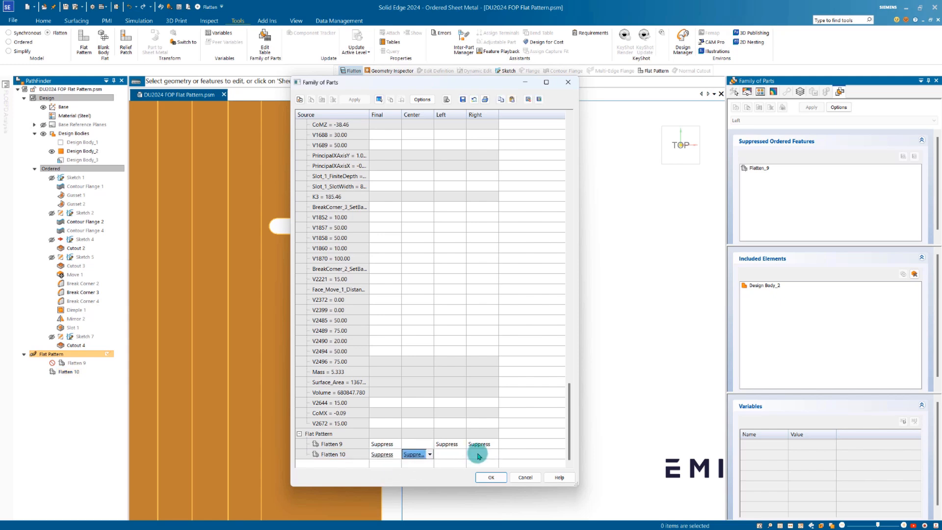
click(485, 477)
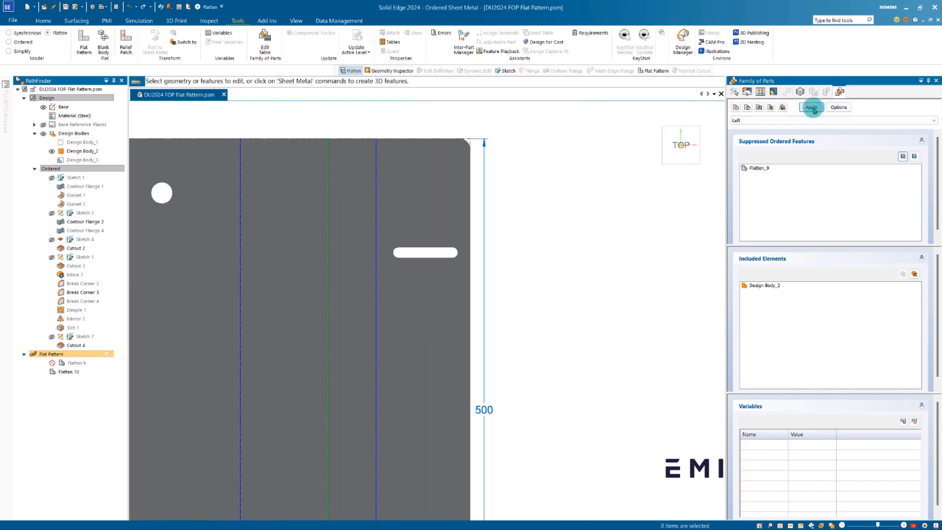
- Apply the Right member of the family of parts and activate Design Body_3 in the ordered model
click(785, 121)
click(741, 135)
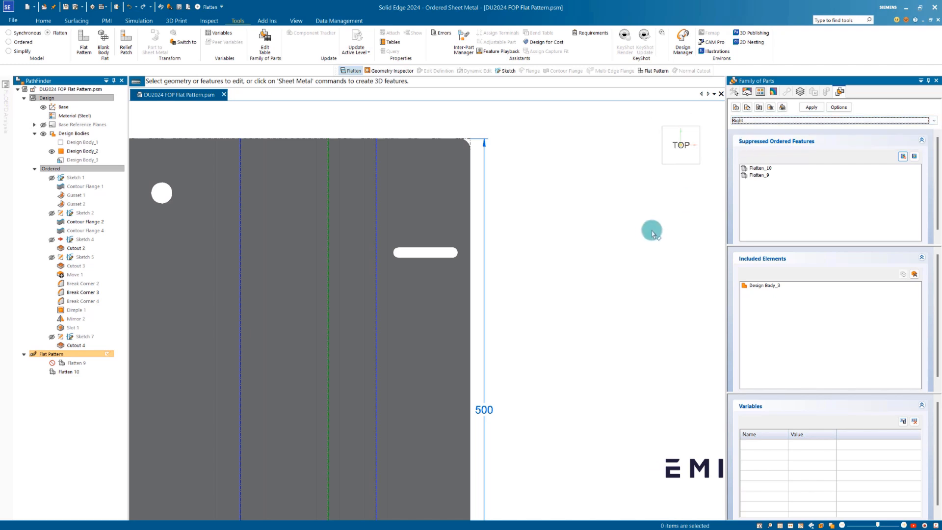
scroll(646, 234, down, 2)
middle_drag(646, 235, 639, 236)
click(74, 169)
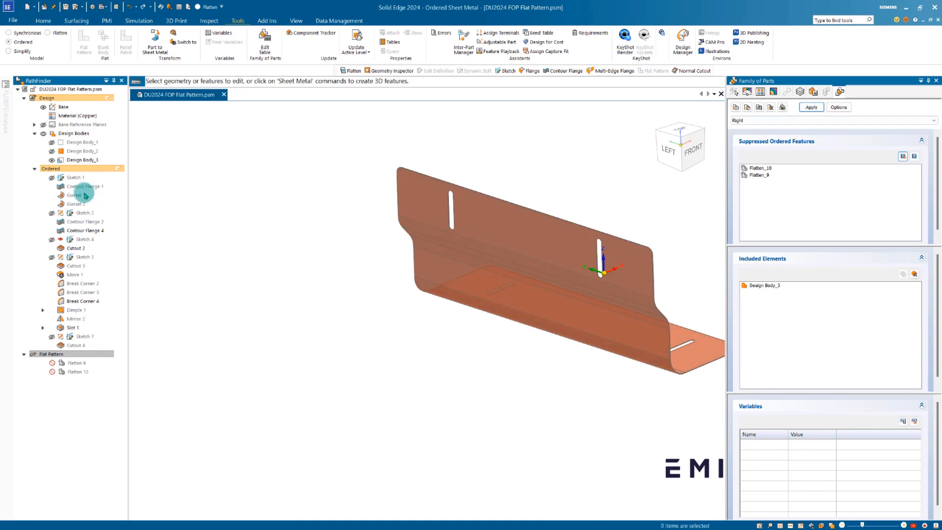
click(78, 160)
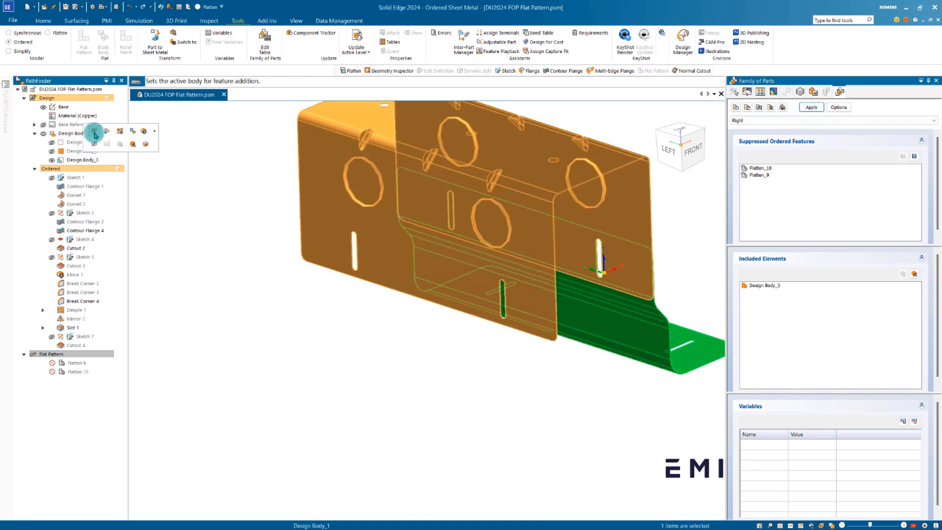
click(95, 134)
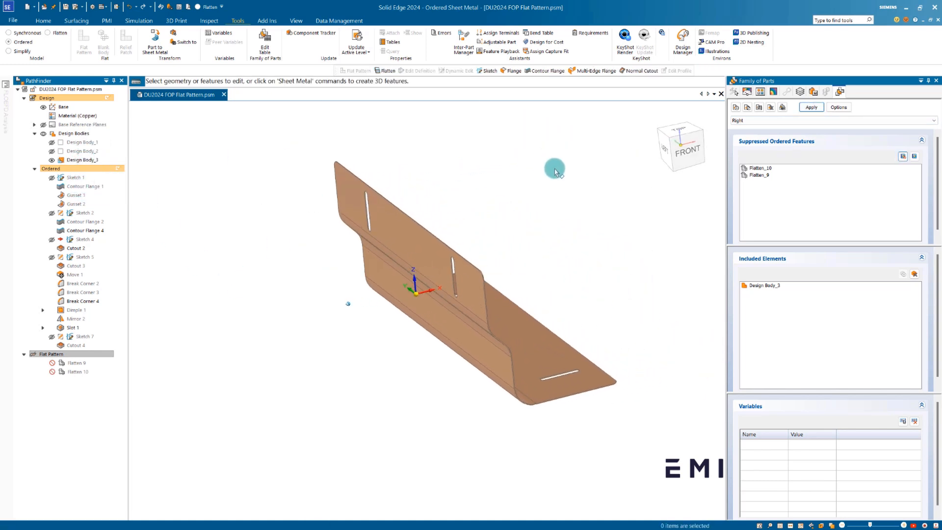
- Create a flat pattern of the Right member using the lower flange face and its short end edge as orientation
click(59, 33)
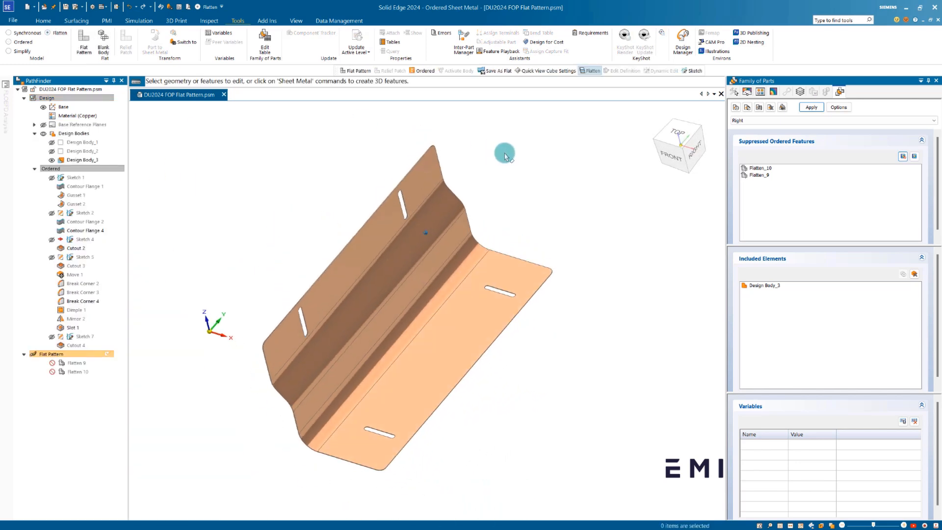
click(81, 42)
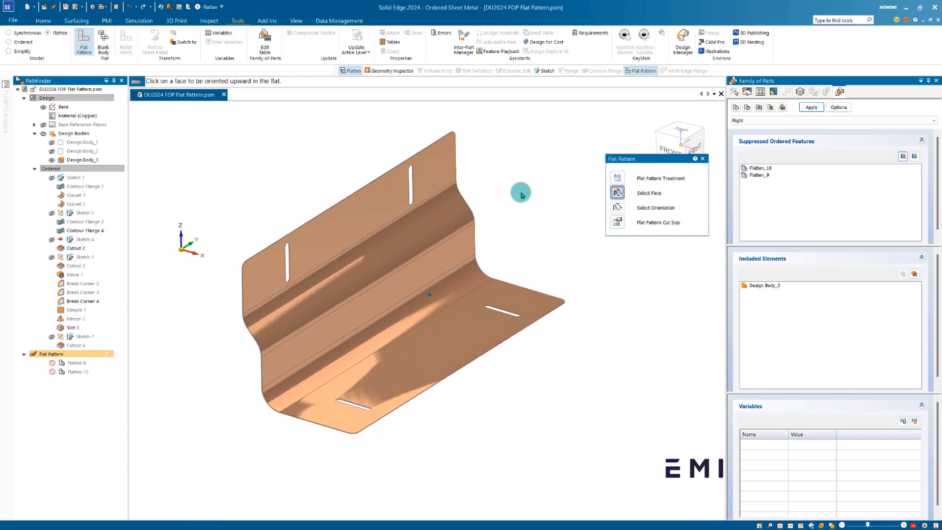
click(410, 342)
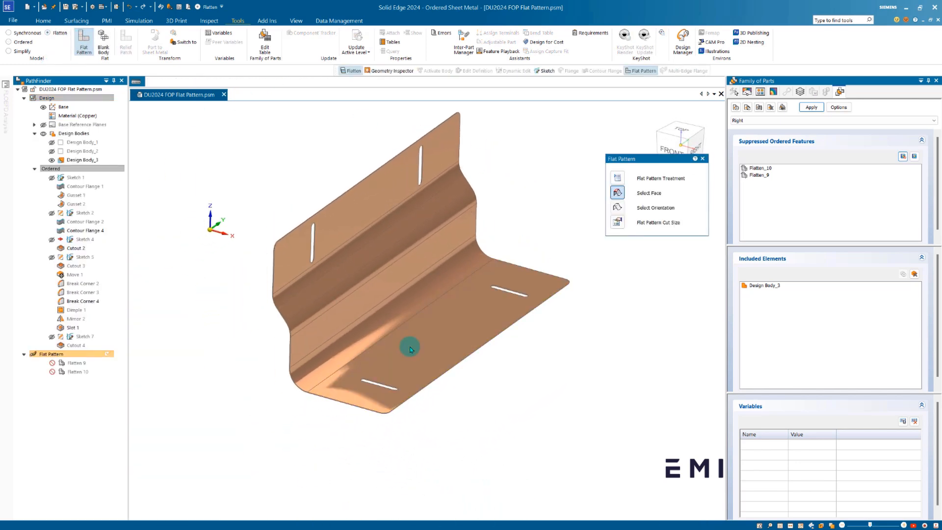
click(330, 400)
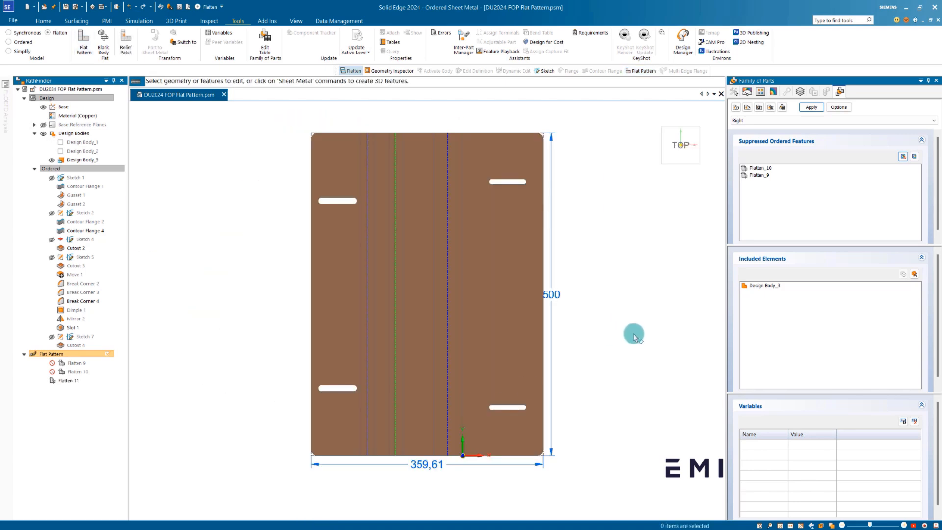
- Suppress the Right member's flat pattern for the Left, Center and Final members in the Family of Parts table
click(773, 92)
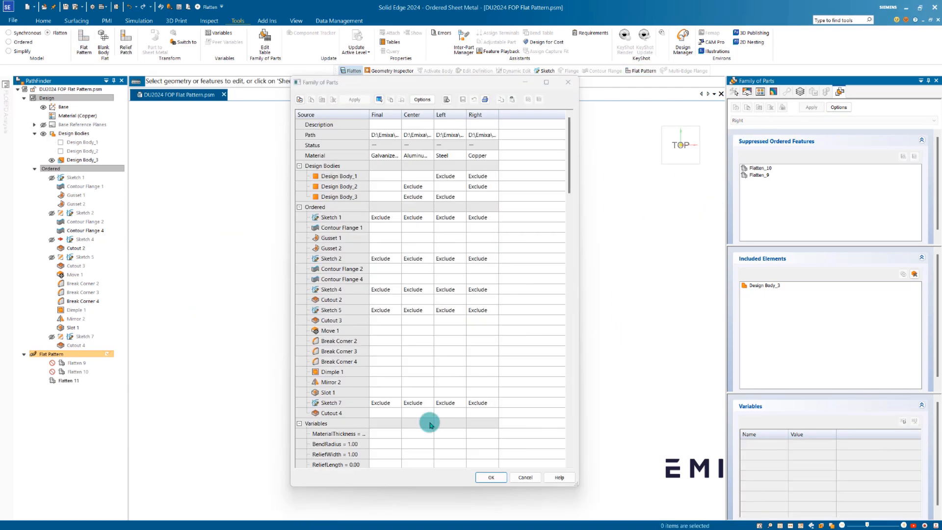
scroll(444, 412, down, 15)
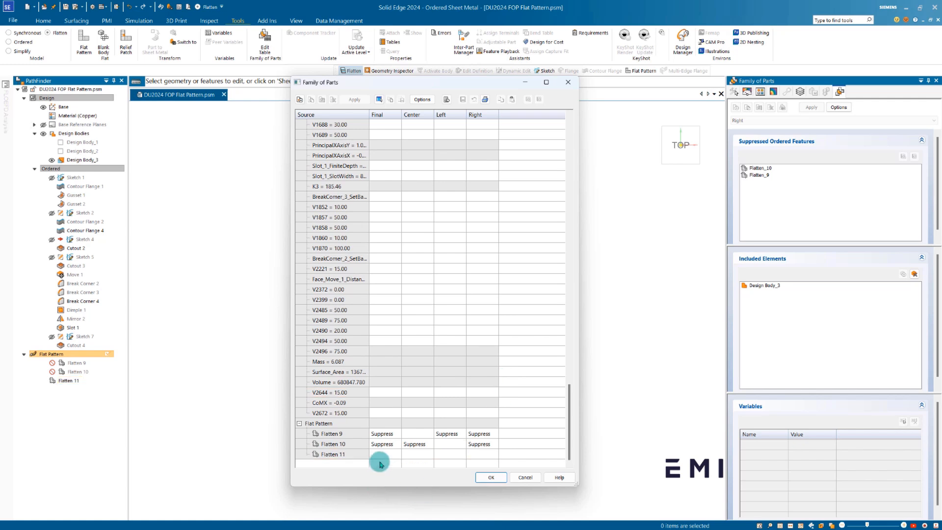
click(461, 457)
click(461, 456)
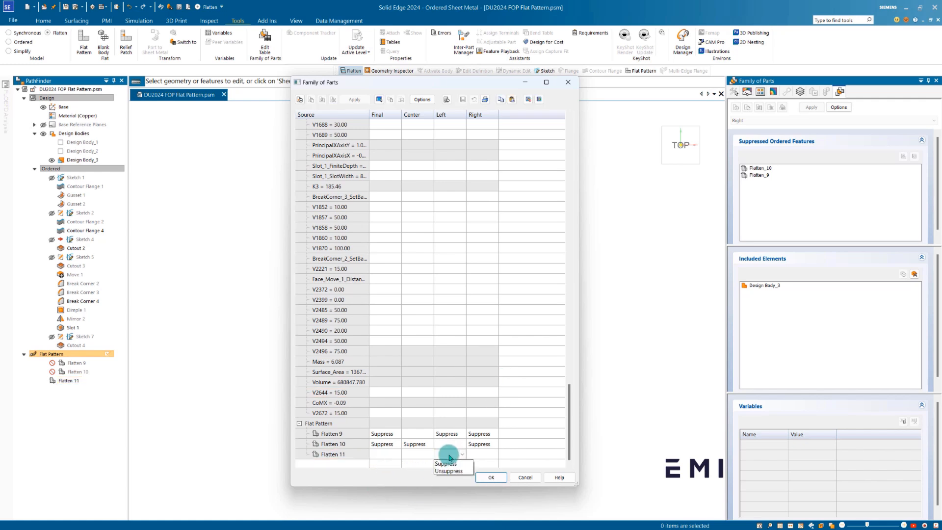
click(448, 467)
click(430, 455)
click(414, 463)
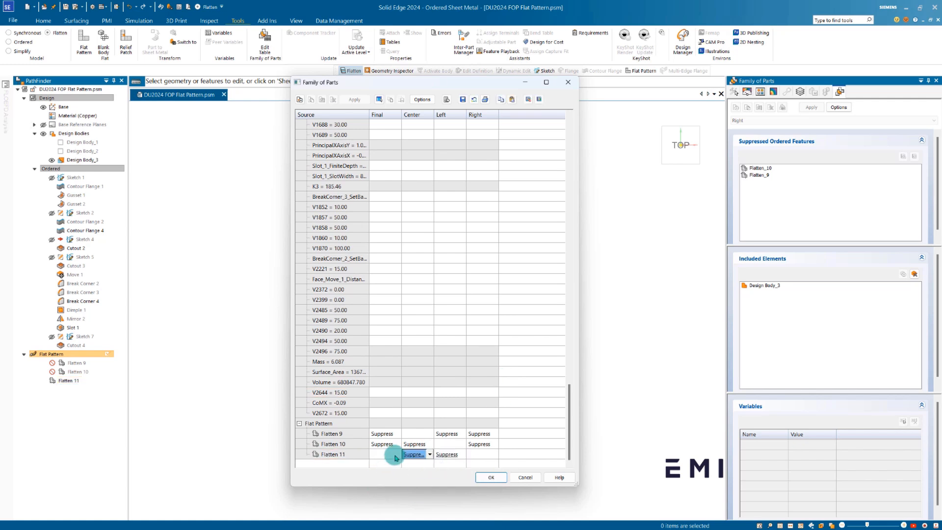
click(382, 464)
click(491, 476)
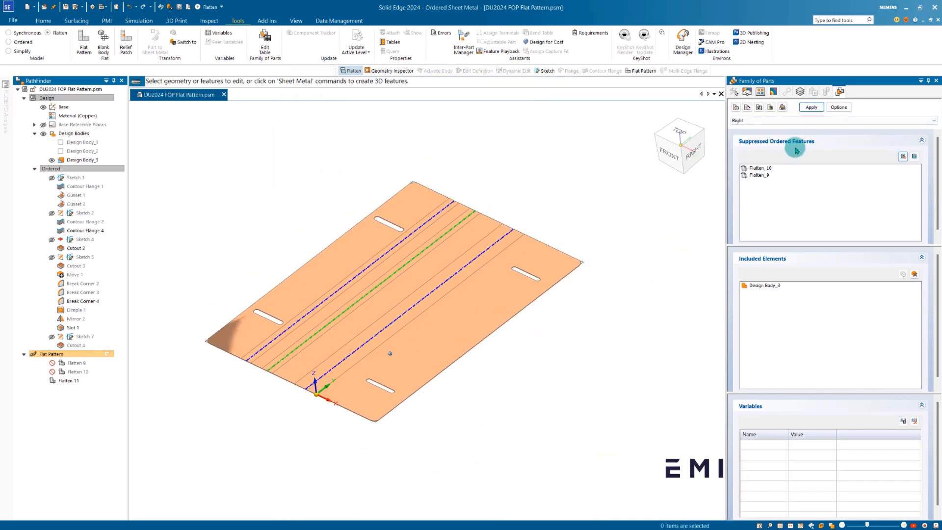
- Apply the Left member to check its own flat pattern
click(802, 121)
click(757, 138)
click(811, 107)
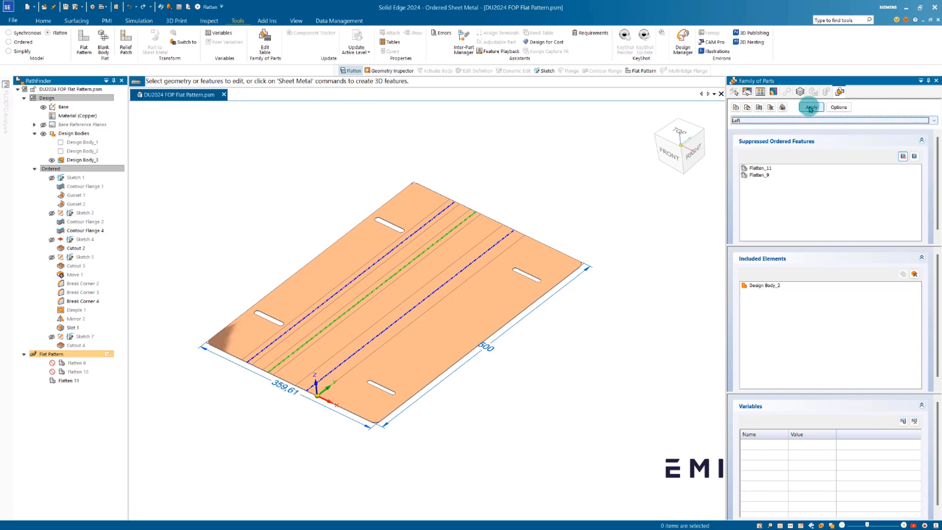
click(812, 107)
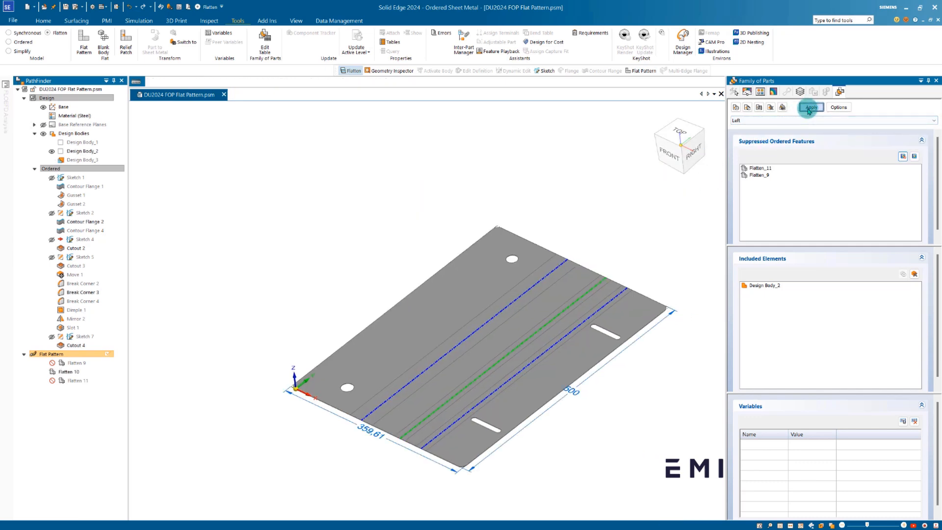
- Apply the Center member to check its flat pattern, and return to the ordered model
click(785, 120)
click(762, 134)
click(811, 107)
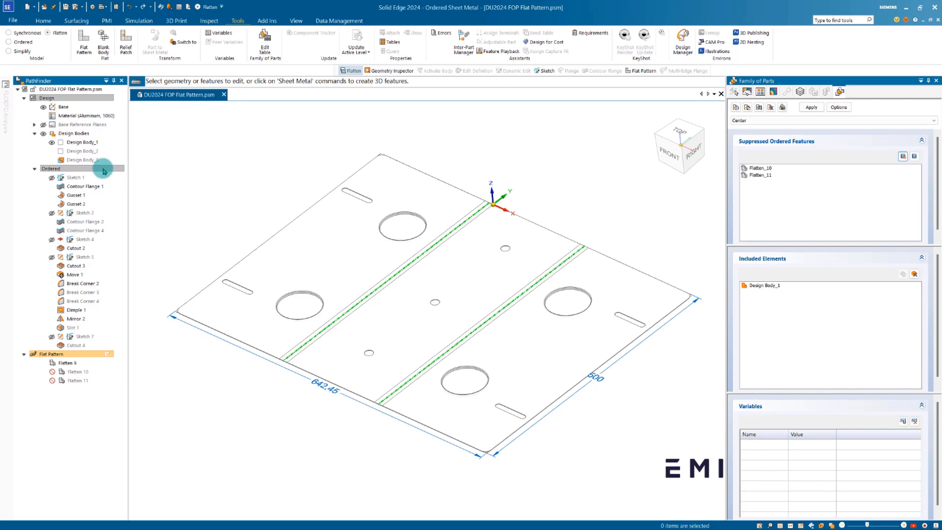
click(104, 171)
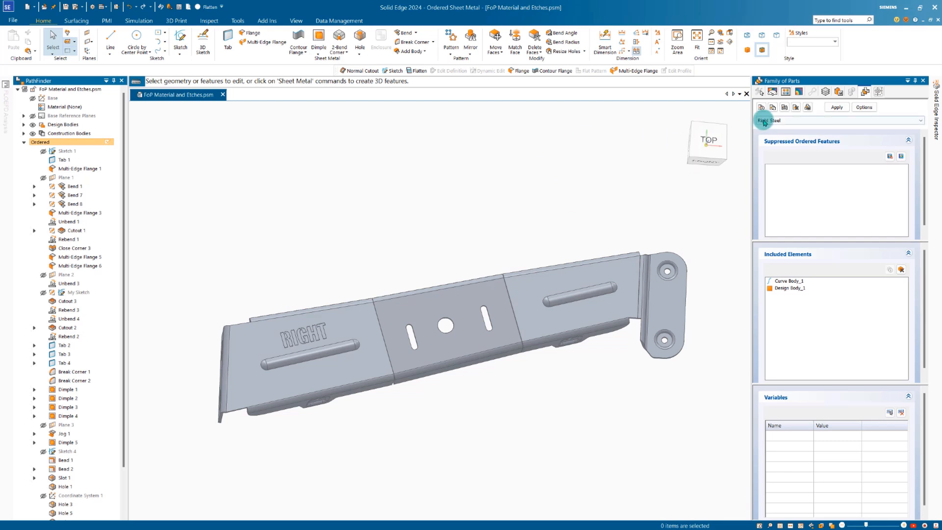
- Apply the Left Steel member in the FoP Material and Etches part
click(765, 122)
click(766, 128)
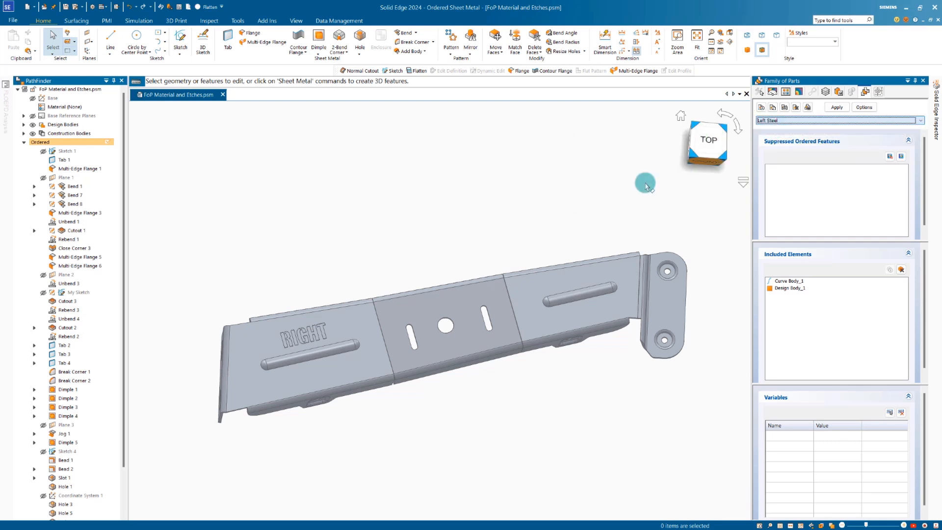
click(837, 107)
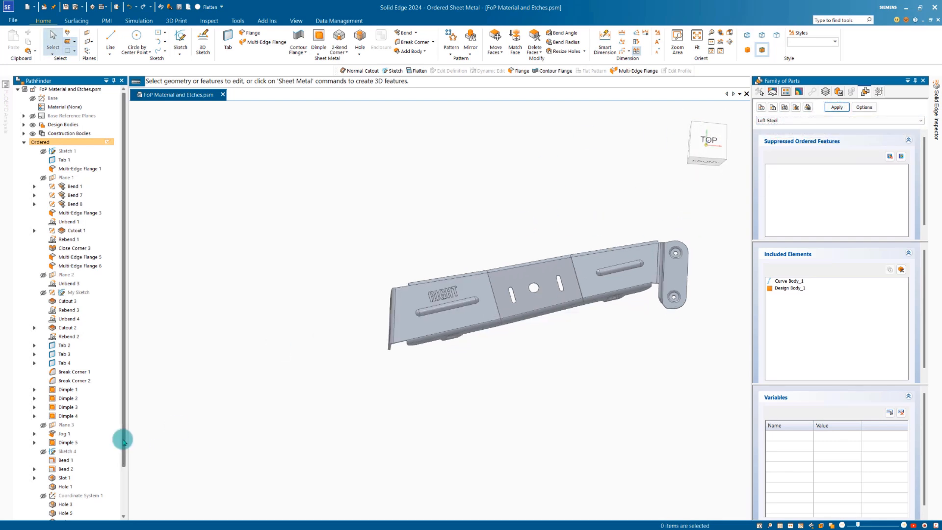
- Show and select the Mirror Plane beside the end of the bracket
scroll(121, 437, down, 3)
click(39, 514)
click(44, 513)
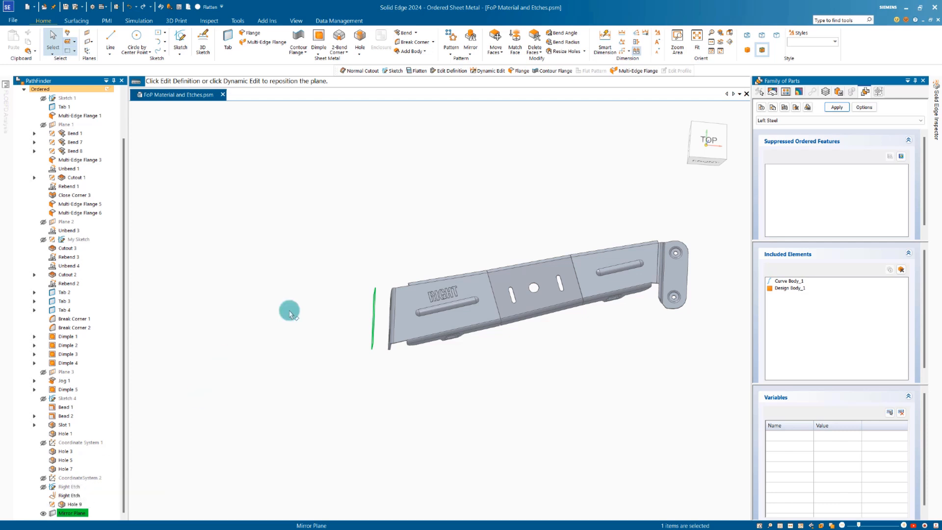
middle_drag(349, 291, 356, 314)
- Create a Mirror Copy Part of the bracket body about the Mirror Plane, with the original removed
click(466, 53)
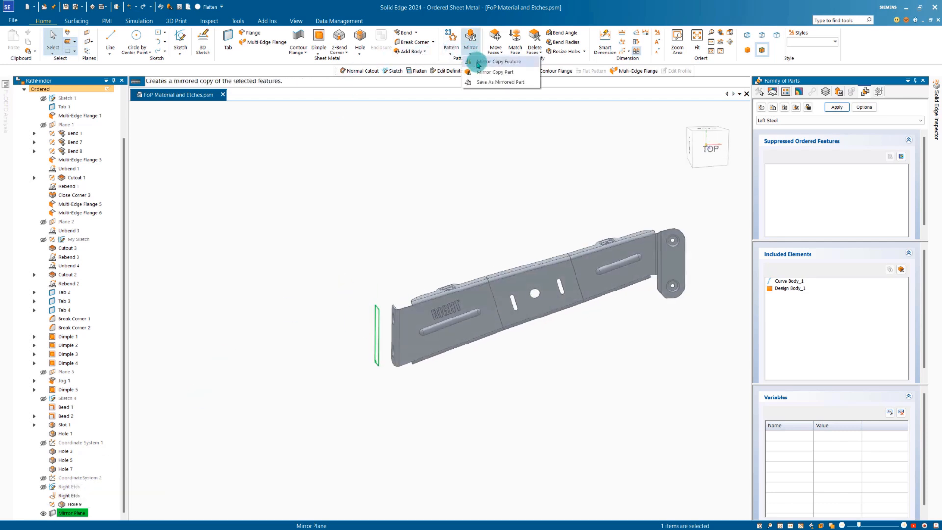
click(480, 79)
scroll(442, 301, up, 2)
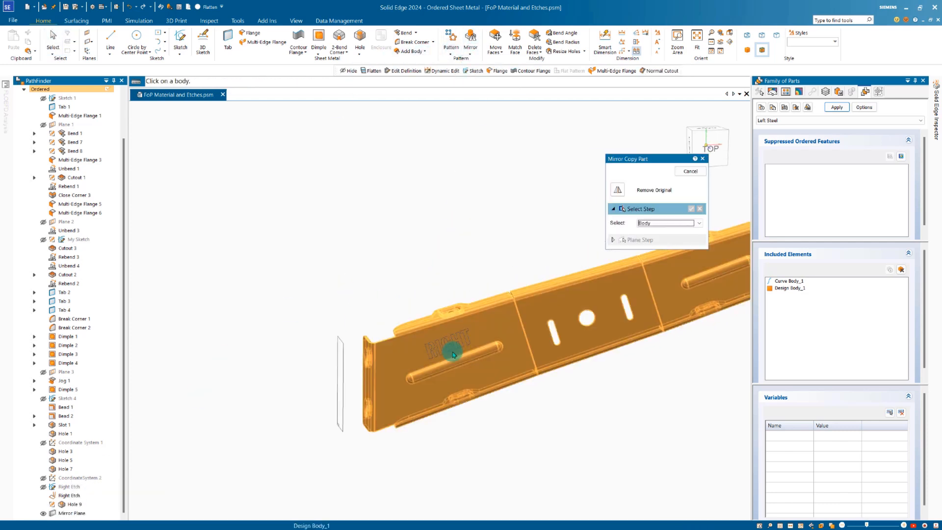
click(447, 305)
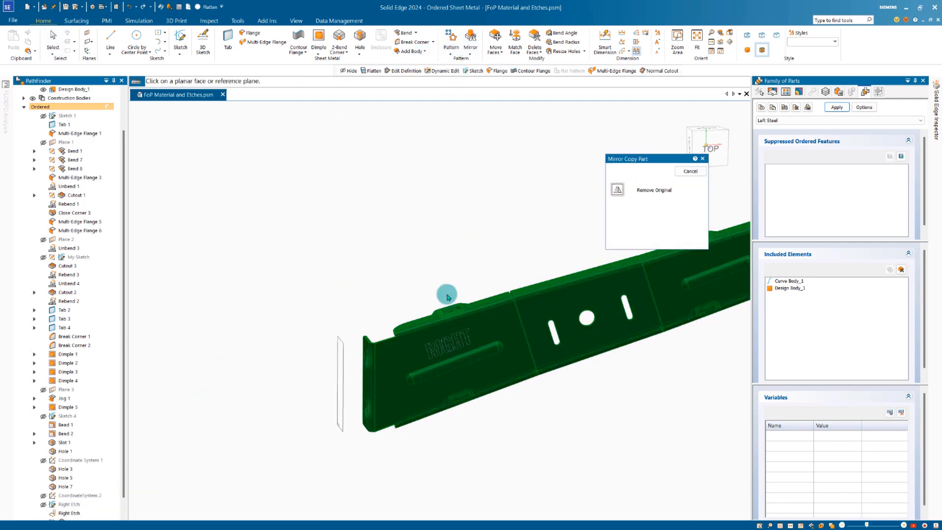
click(343, 370)
scroll(511, 277, down, 1)
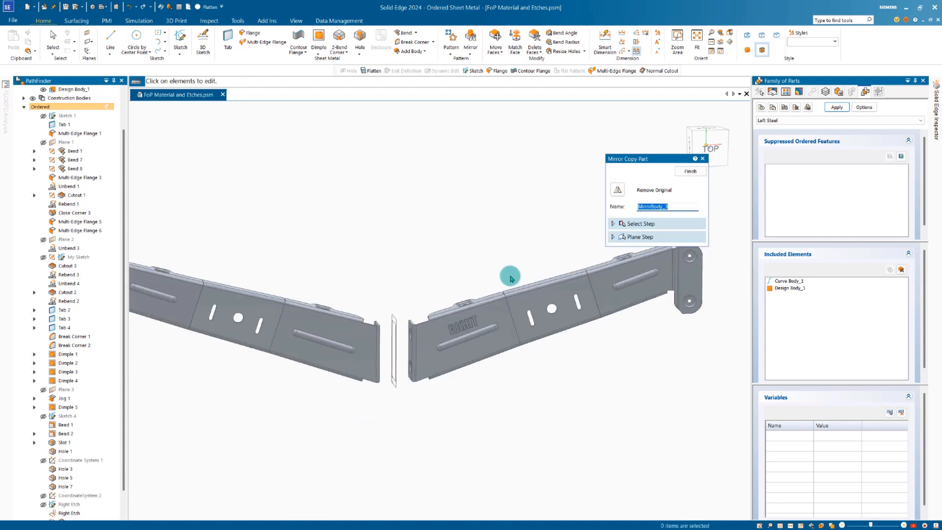
click(618, 192)
click(691, 172)
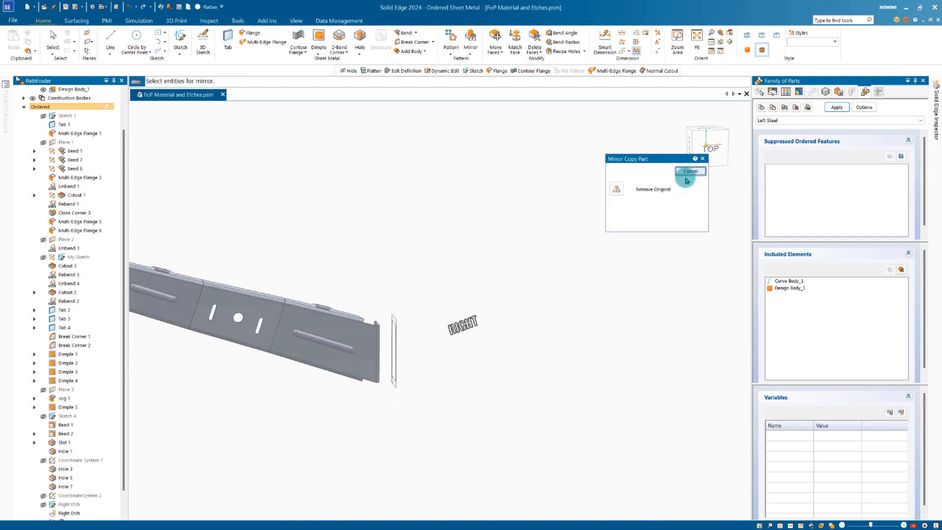
click(687, 172)
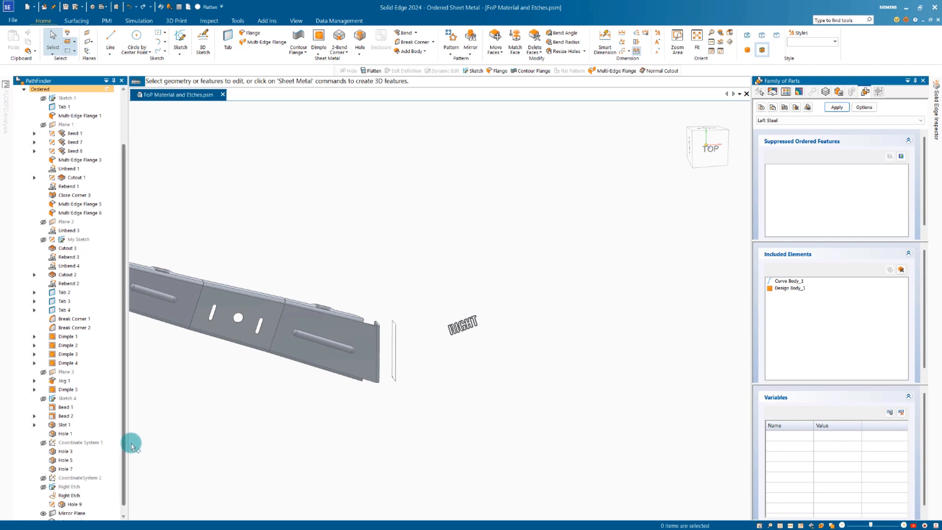
- Hide the Mirror Plane, and apply the Left Steel member with the Right Etch feature suppressed
drag(124, 438, 123, 469)
scroll(510, 377, down, 3)
scroll(417, 384, up, 3)
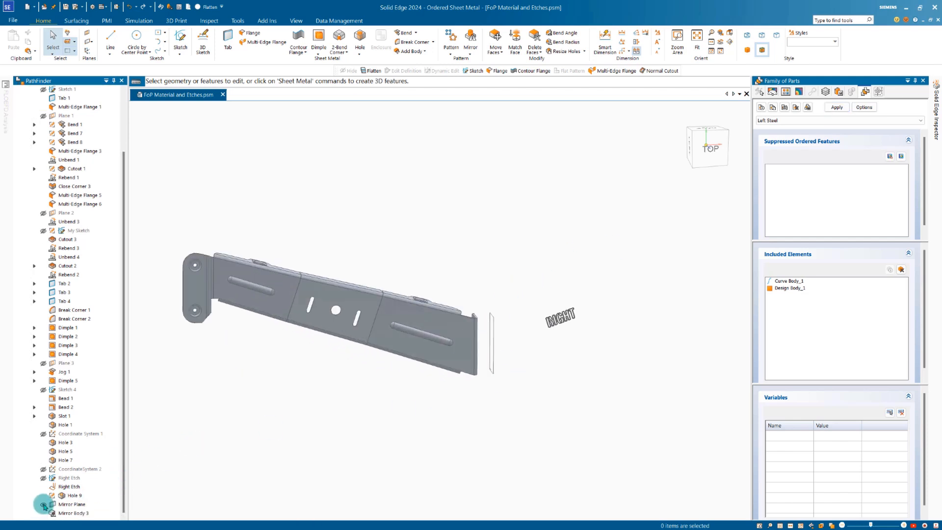
click(68, 487)
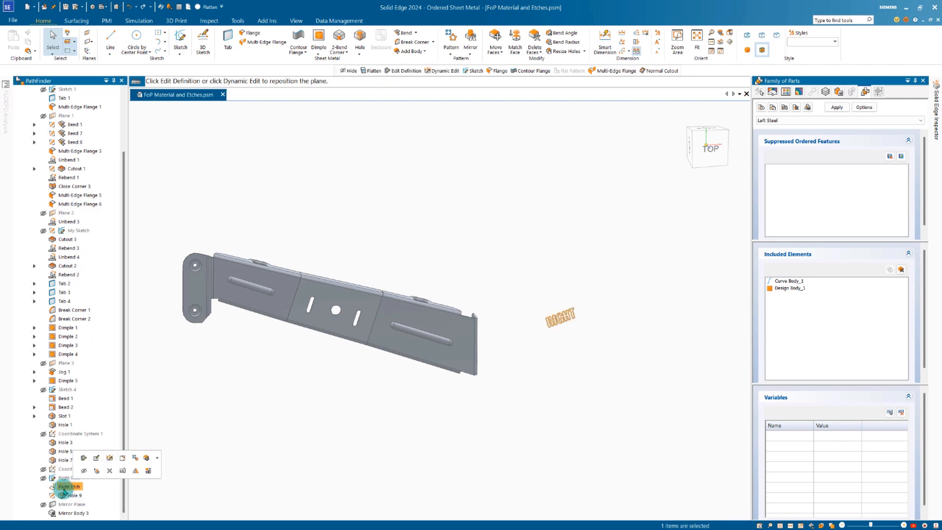
click(889, 157)
click(836, 107)
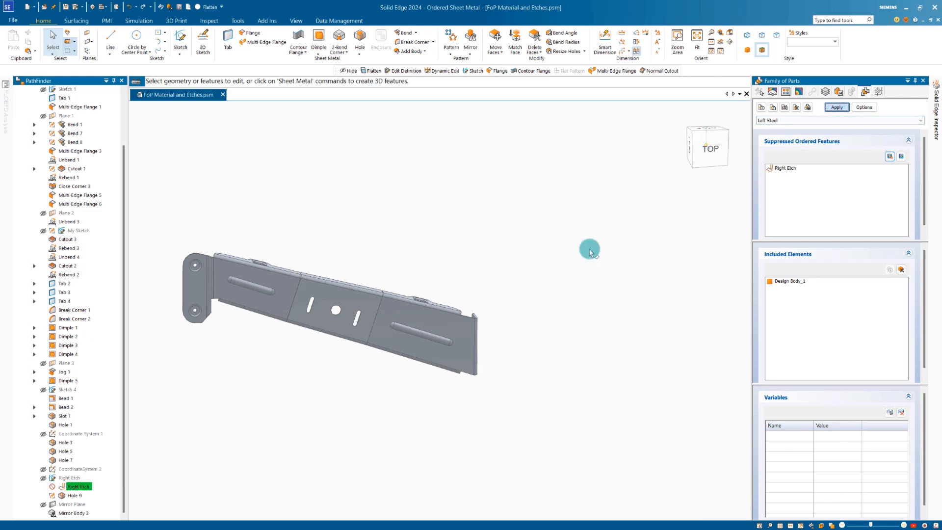
- Start a sketch on the bracket's end section face using a Coincident Plane by Axis, oriented along the bend line beside the bead
middle_drag(542, 269, 509, 250)
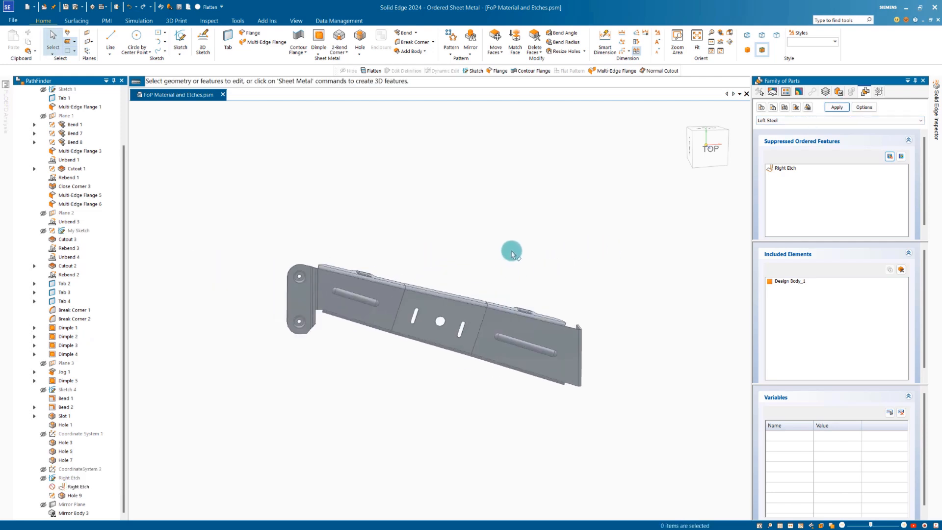
scroll(513, 251, up, 2)
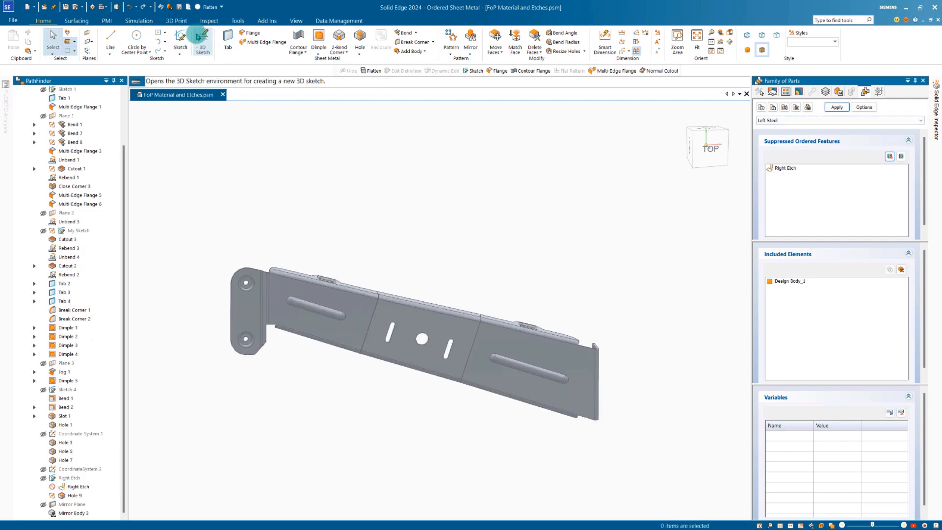
click(180, 37)
scroll(537, 366, up, 2)
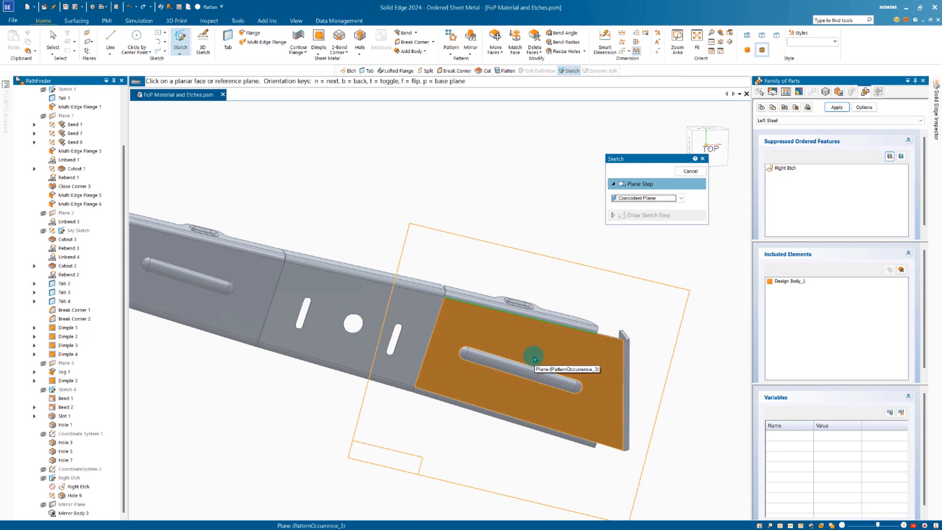
click(643, 198)
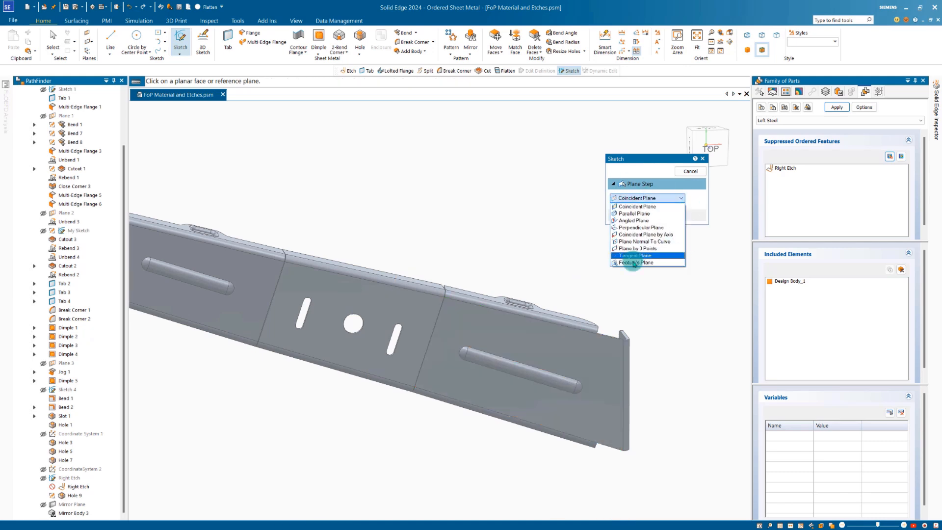
click(644, 235)
click(546, 352)
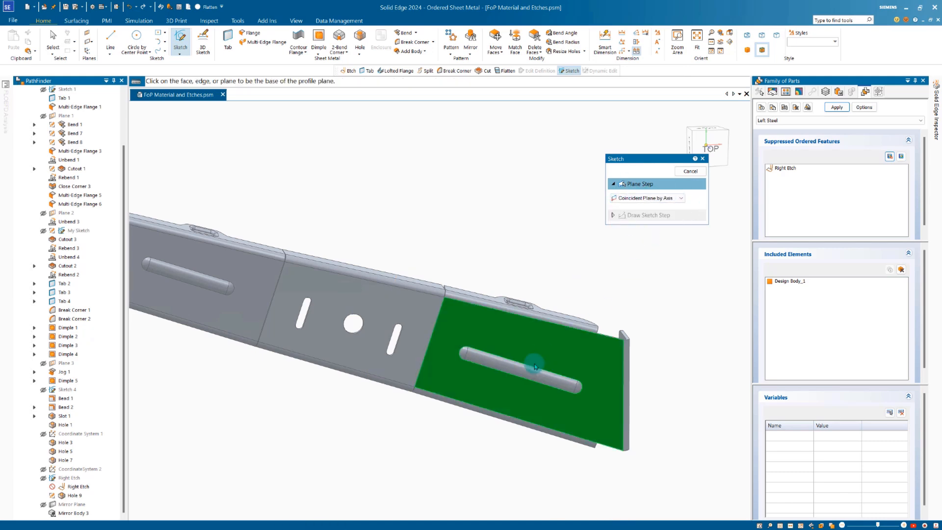
click(511, 381)
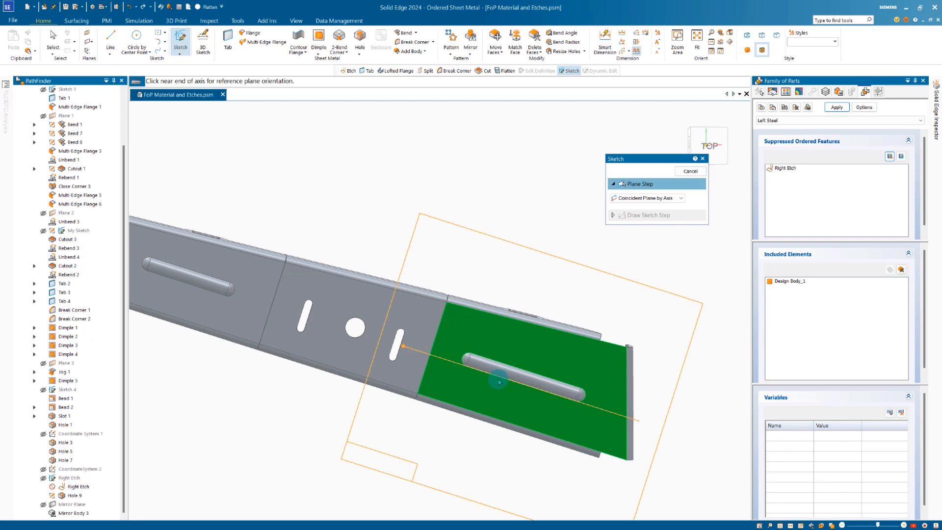
click(500, 379)
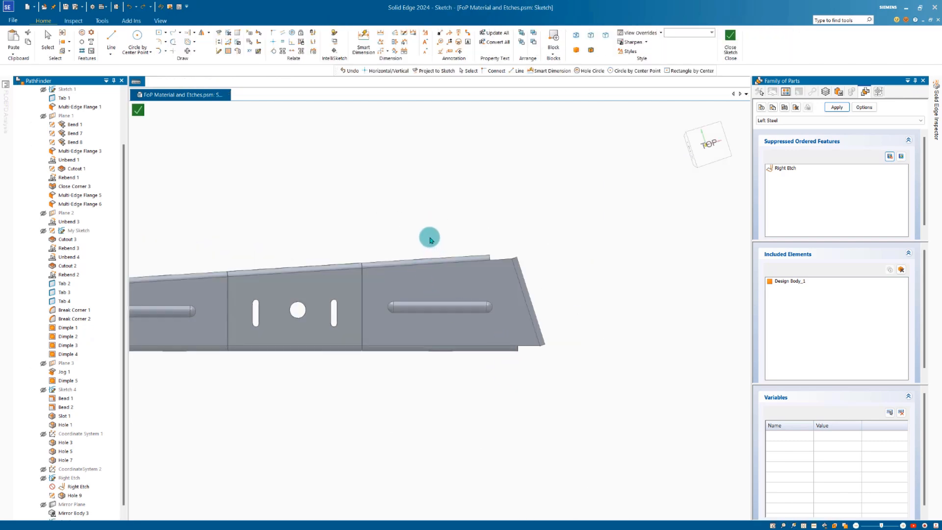
- Place a text profile reading LEFT in the Solid Edge Stencil font above the bead on the end section
scroll(436, 244, up, 3)
click(90, 42)
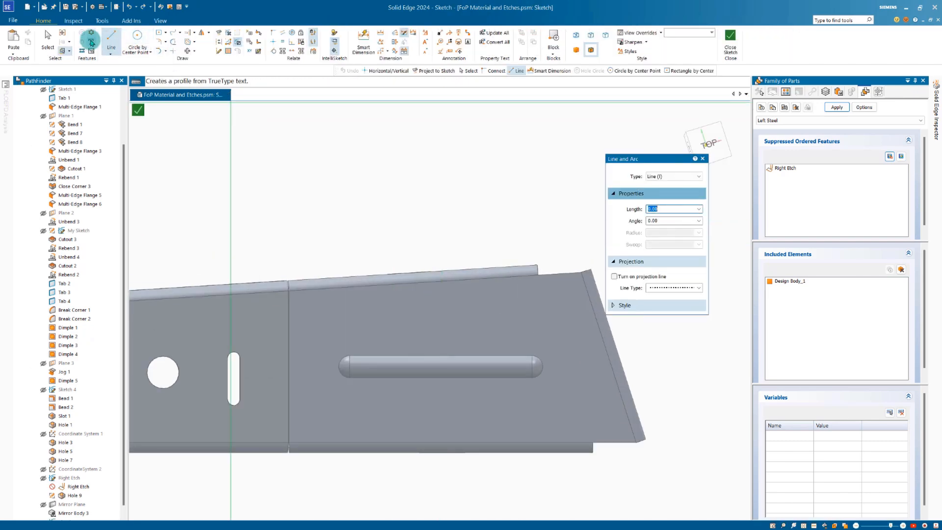
click(463, 158)
click(96, 24)
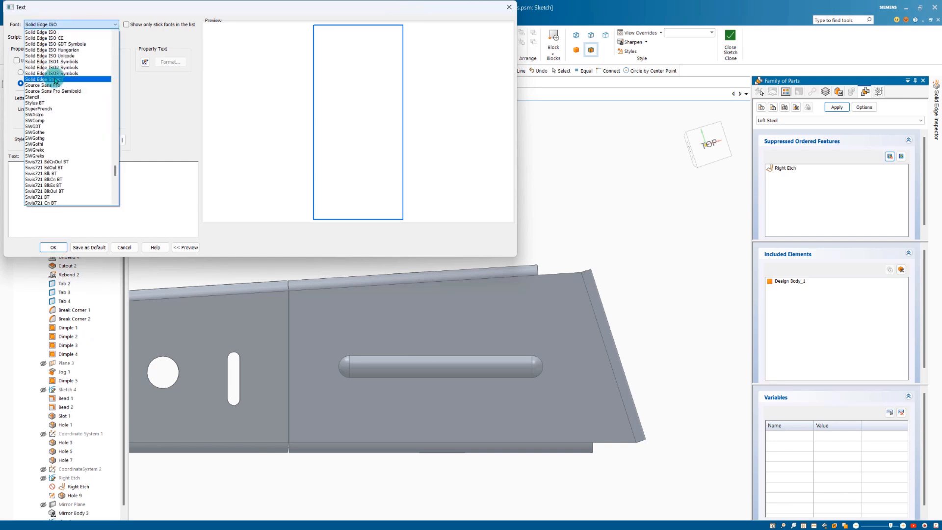
click(50, 80)
click(73, 174)
text(LEFT)
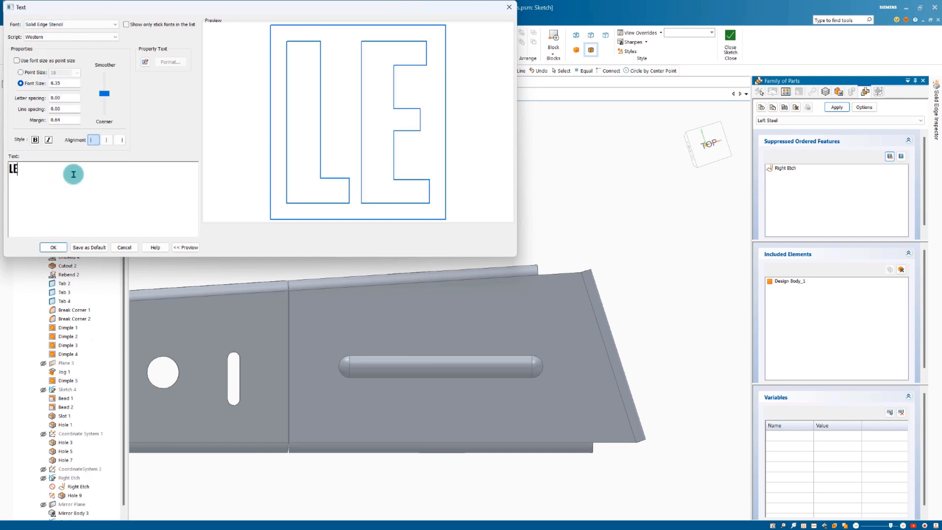
click(53, 247)
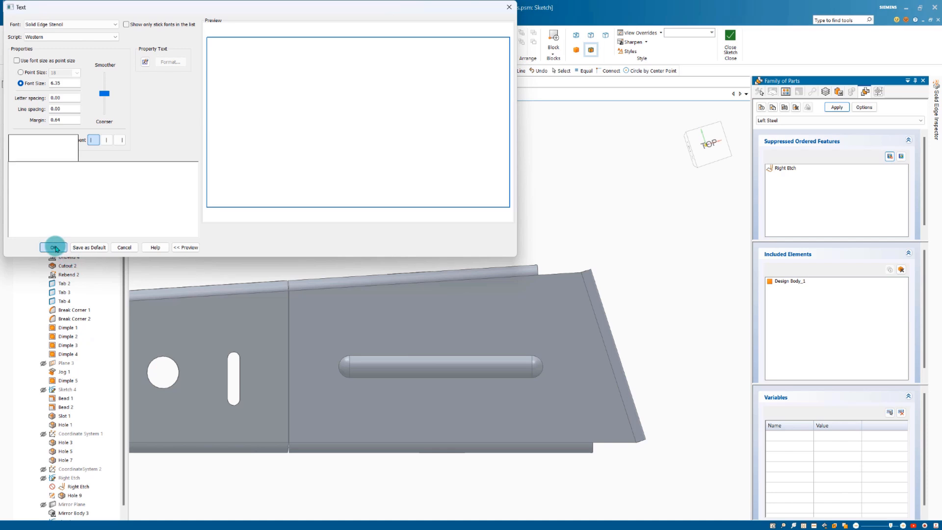
click(410, 322)
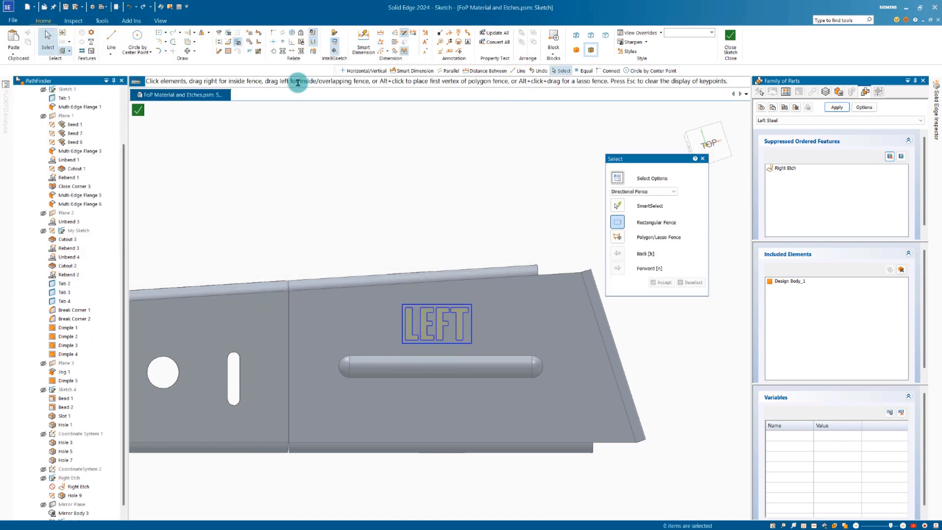
- Align the LEFT text with the midpoint of the bead's upper edge, set their distance to 3 mm, and finish the sketch
click(274, 42)
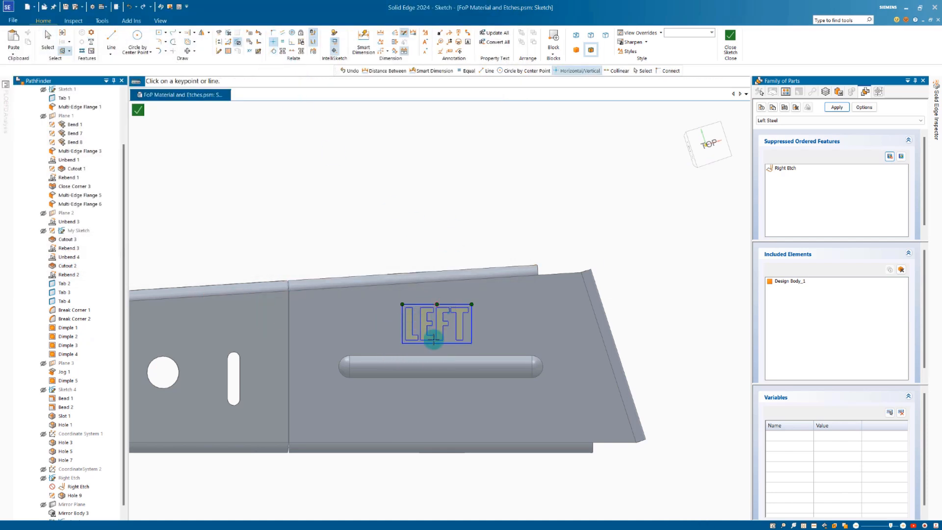
click(441, 355)
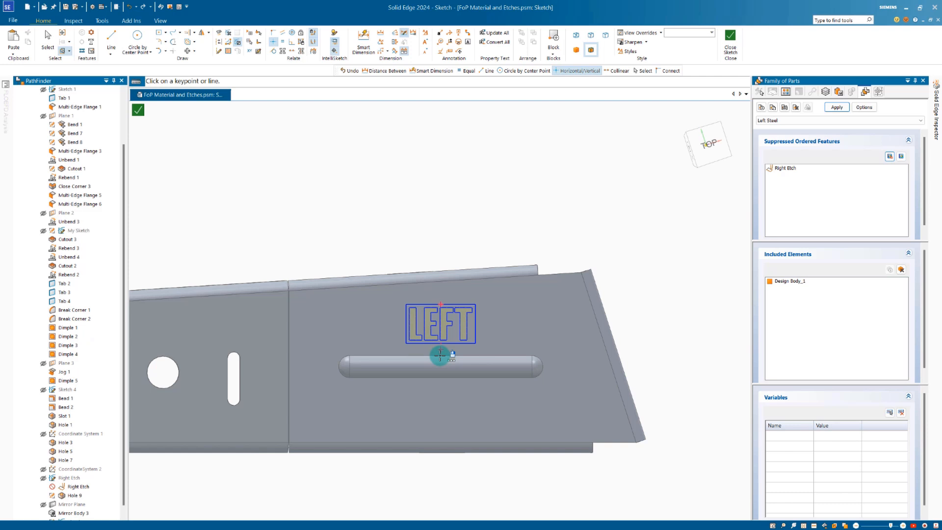
click(374, 44)
click(465, 354)
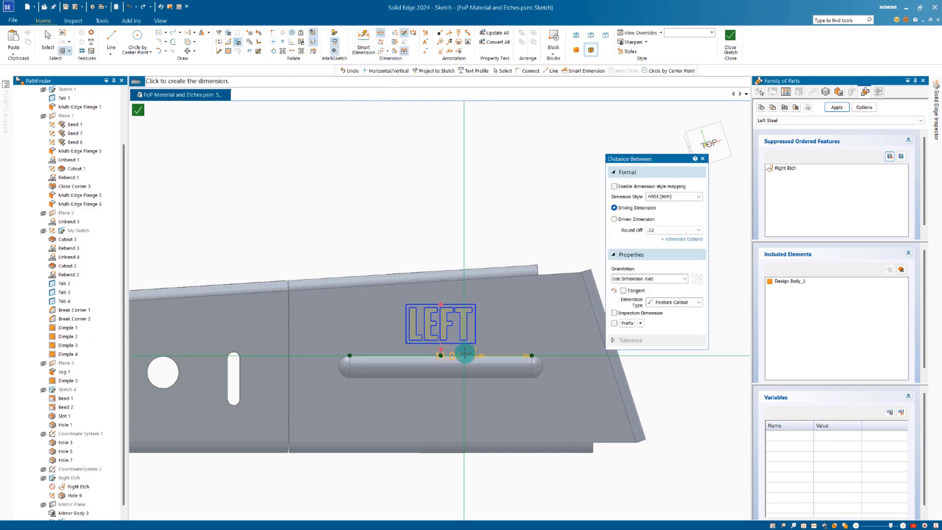
click(504, 349)
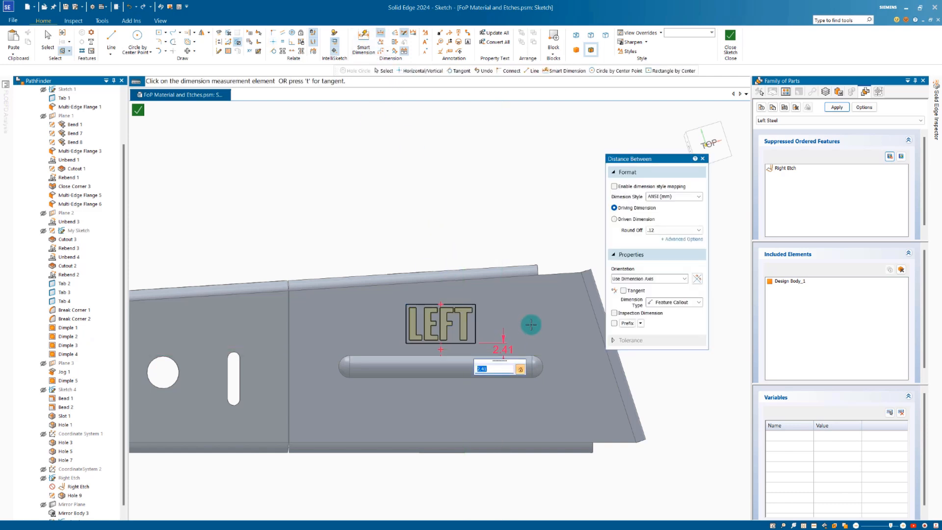
text(3)
key(Return)
click(729, 49)
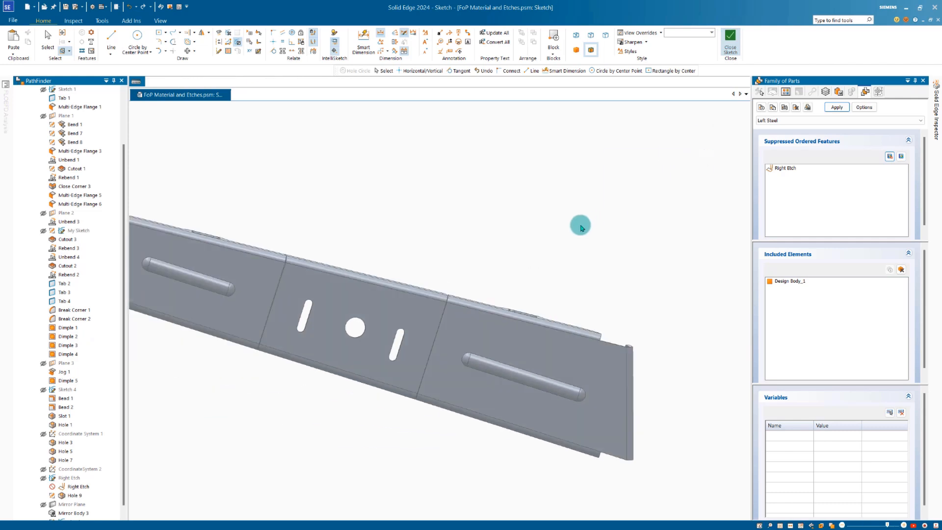
click(689, 173)
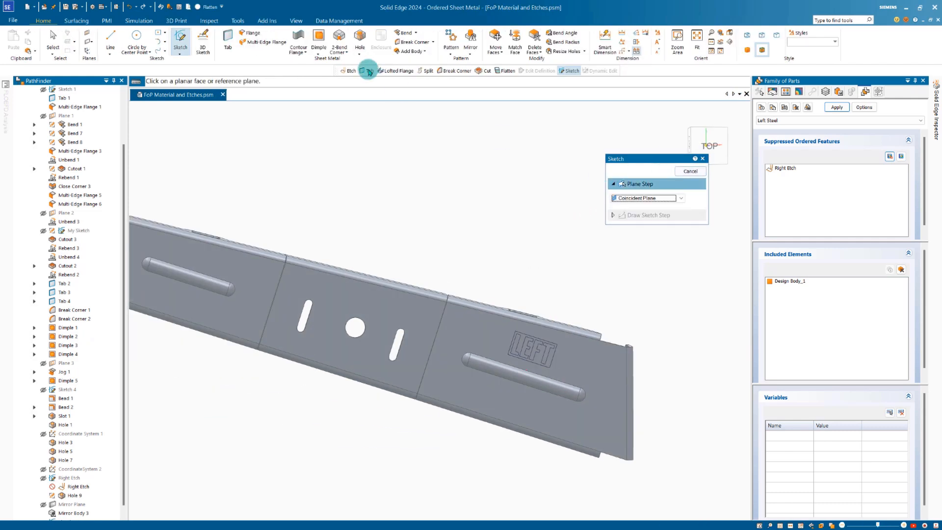
- Create an Etch feature from the LEFT text sketch
click(320, 55)
click(333, 131)
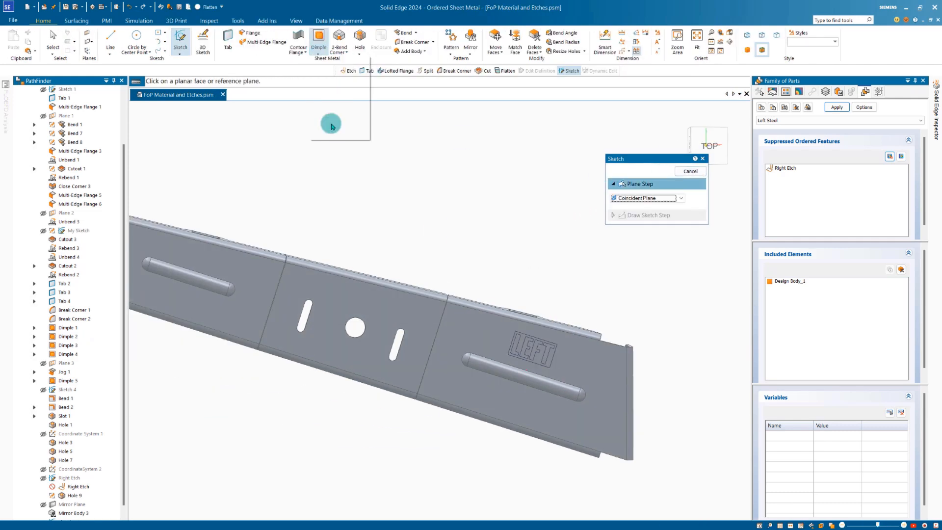
right_click(563, 272)
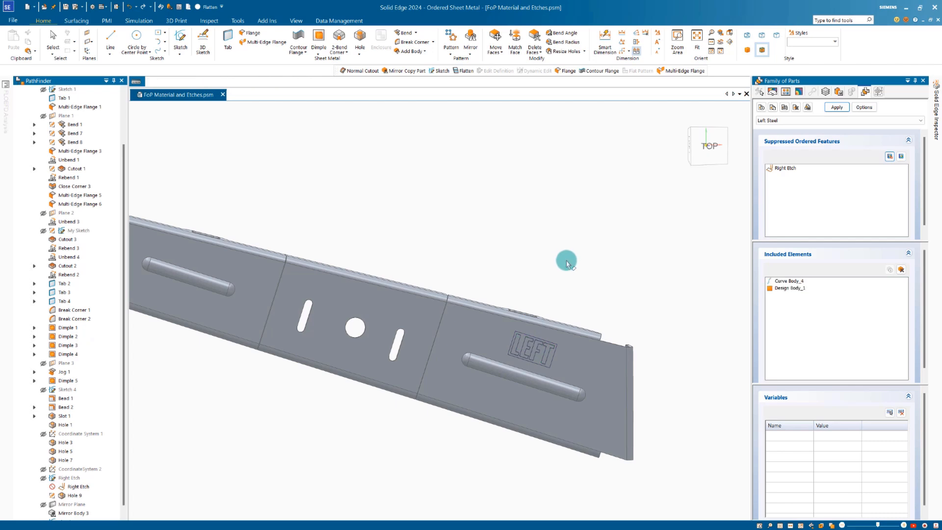
- Include Sketches in the member configuration through the Family of Parts options, and accept the member table
click(808, 107)
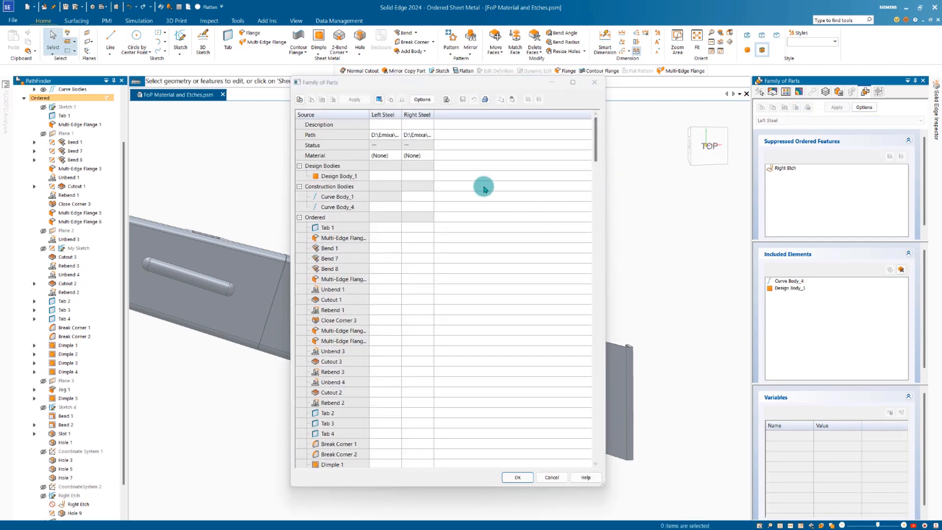
click(423, 100)
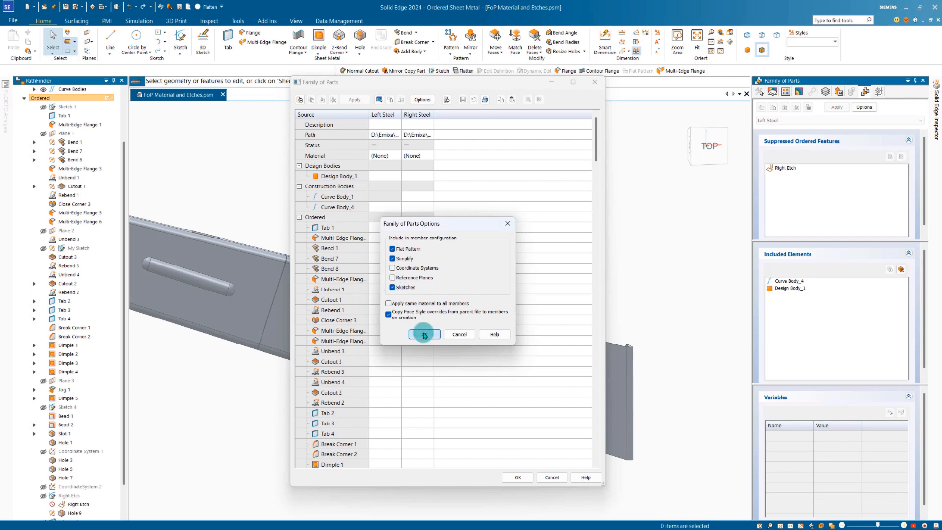
click(425, 335)
click(518, 477)
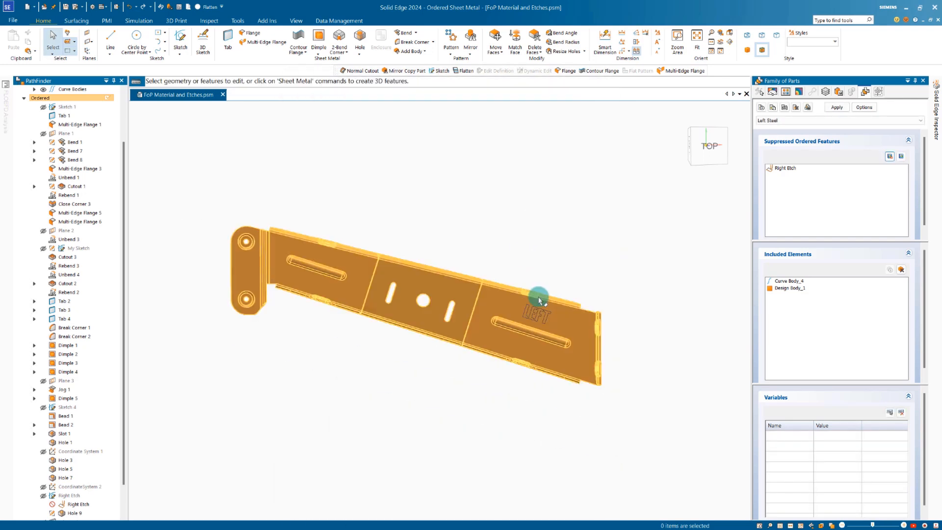
- Apply the Right Steel member and view the whole bracket with its etches
click(784, 121)
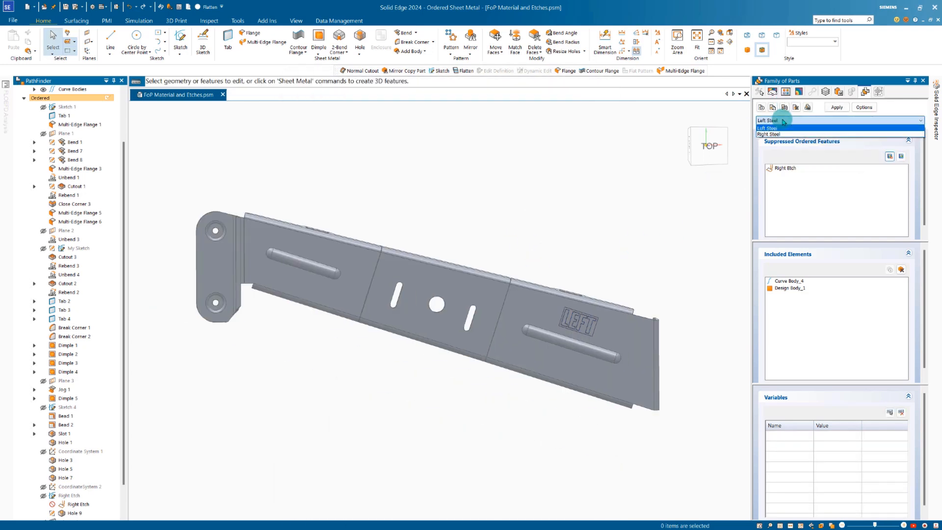
click(769, 134)
click(837, 107)
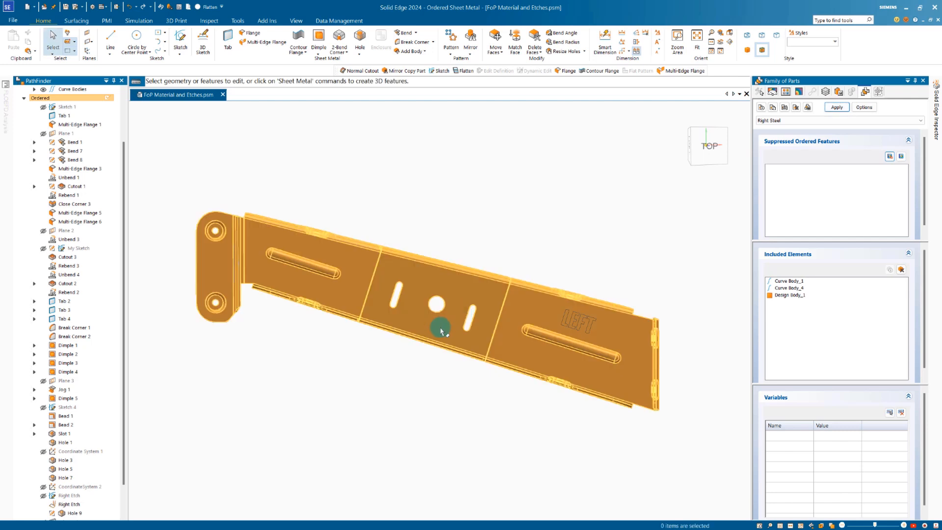
scroll(440, 328, down, 3)
scroll(633, 286, up, 2)
scroll(621, 280, down, 1)
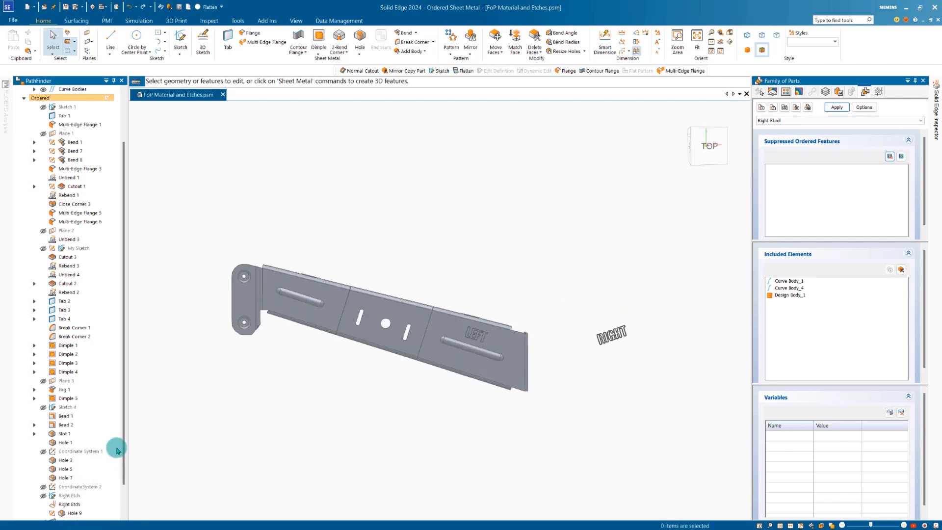
- Suppress Mirror Body 3 and the LEFT etch in the Right Steel member, and apply the member
scroll(116, 454, down, 2)
click(72, 496)
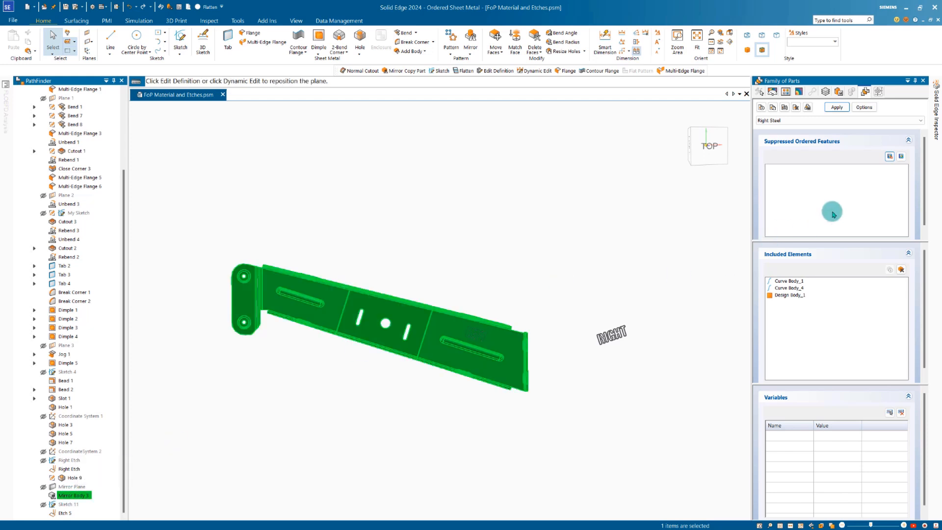
click(890, 158)
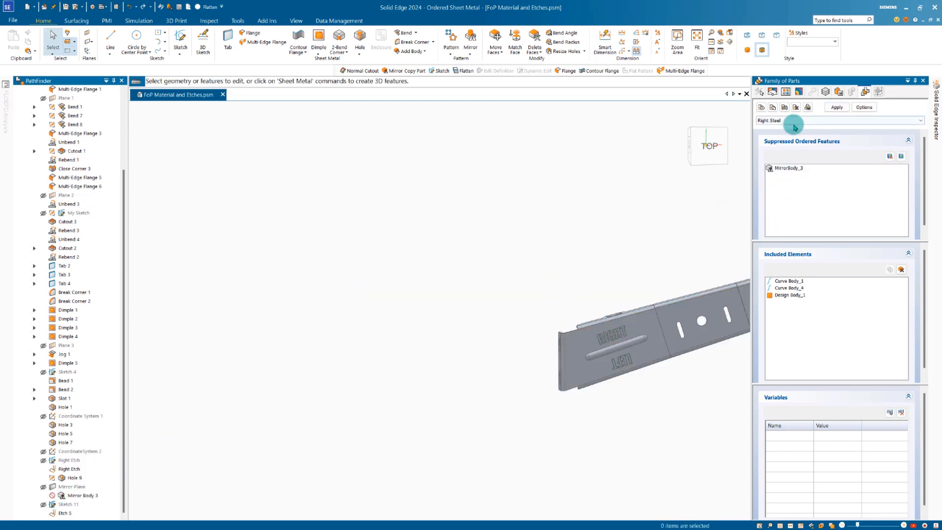
click(64, 512)
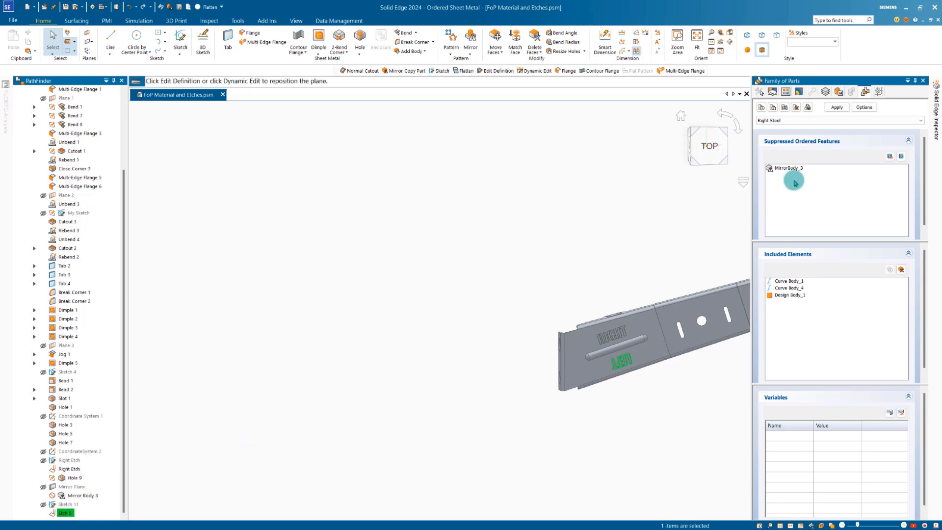
click(890, 156)
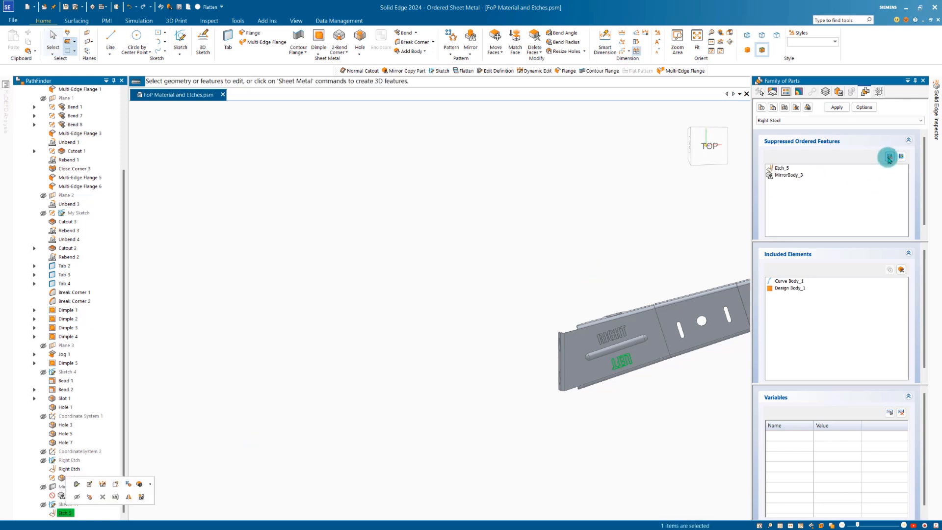
click(834, 108)
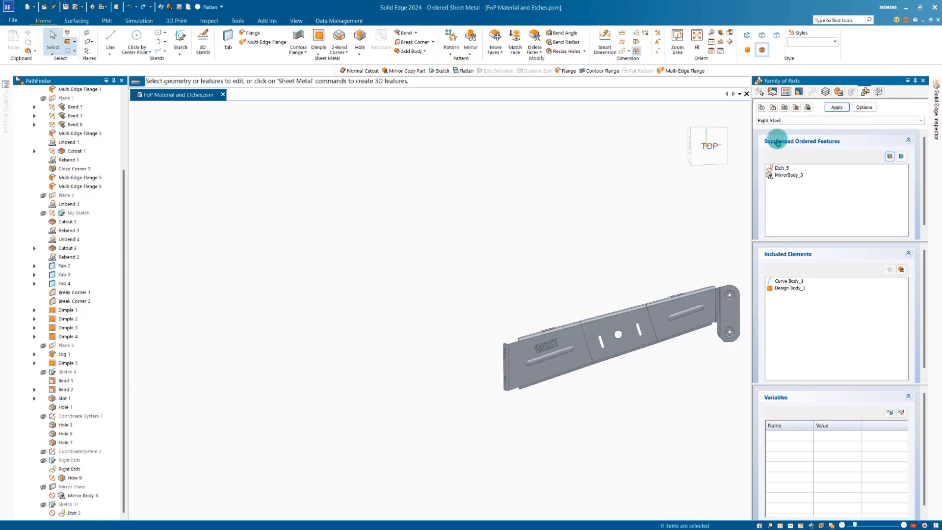
- Apply the Left Steel member and inspect the mirrored bracket with its LEFT etch
click(796, 121)
click(775, 131)
click(837, 107)
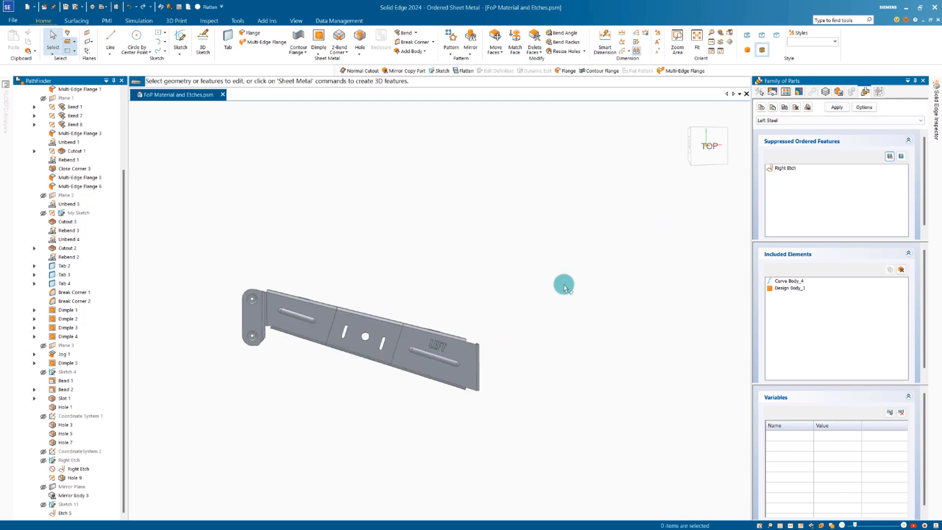
middle_drag(563, 285, 537, 289)
scroll(383, 345, up, 4)
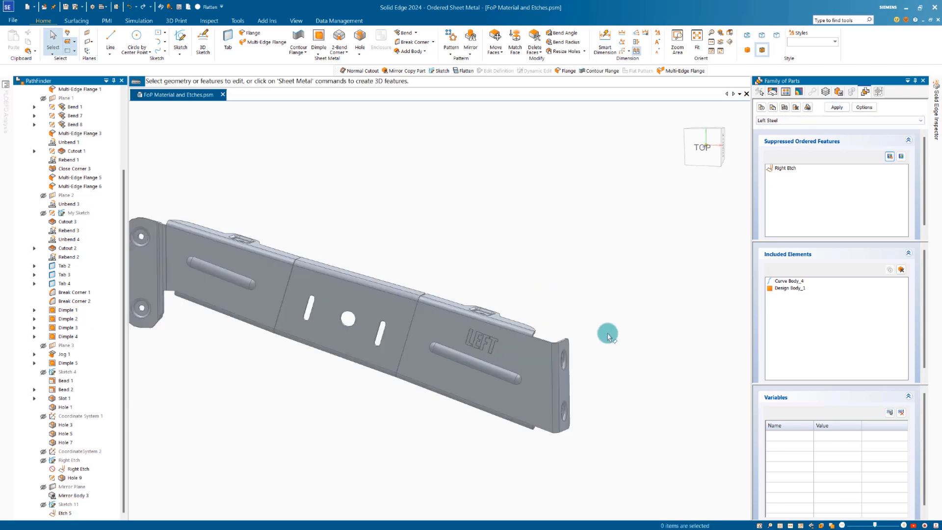
scroll(608, 334, down, 3)
scroll(654, 290, up, 3)
- Set the material to Steel for both the Left Steel and Right Steel members in the Family of Parts table
click(808, 107)
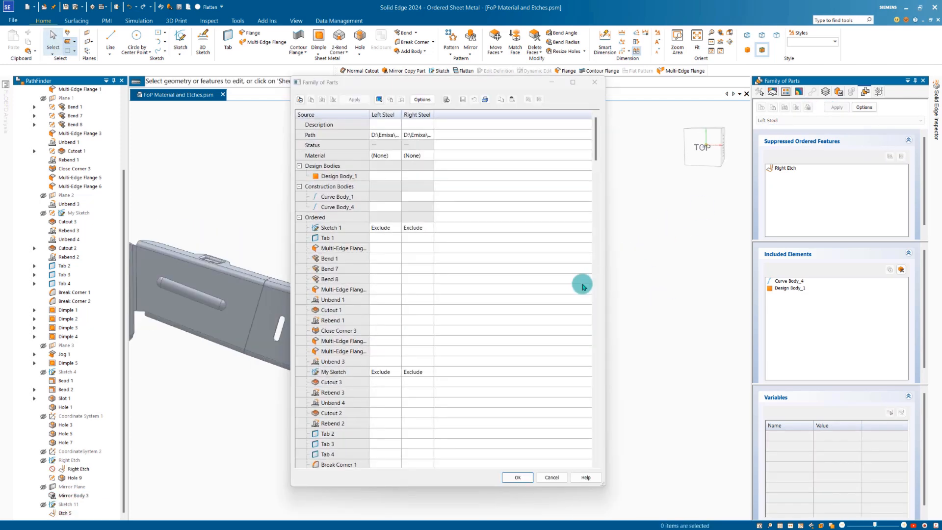
click(382, 156)
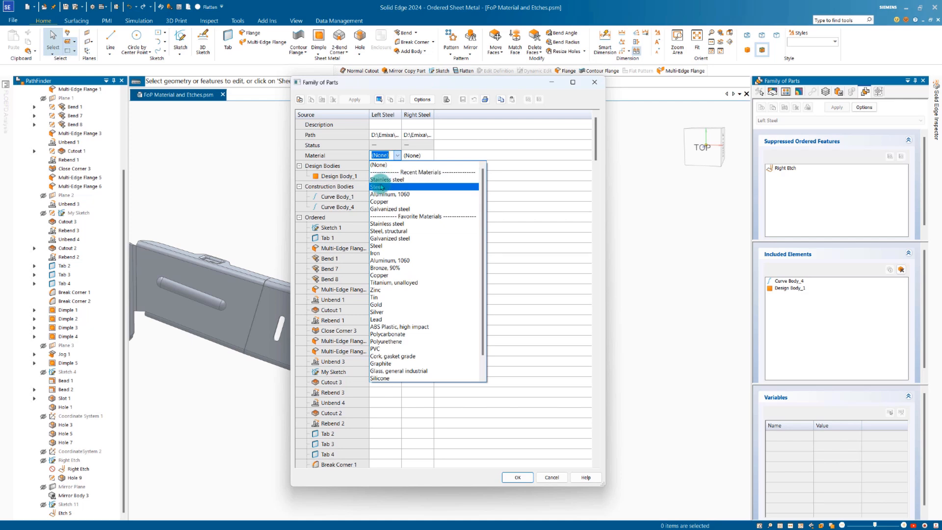
click(382, 187)
click(430, 155)
click(440, 186)
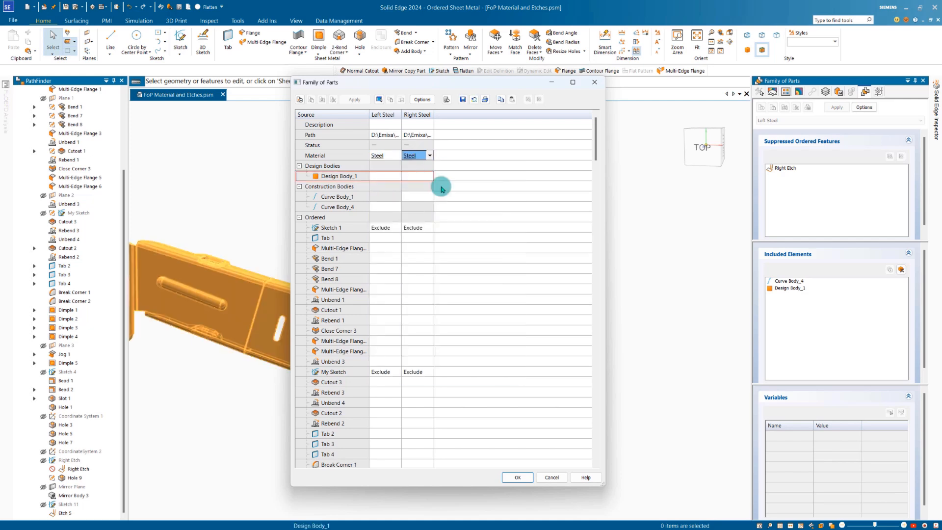
- Apply the Left Steel member and create a new member from it named Left ST Steel
click(380, 99)
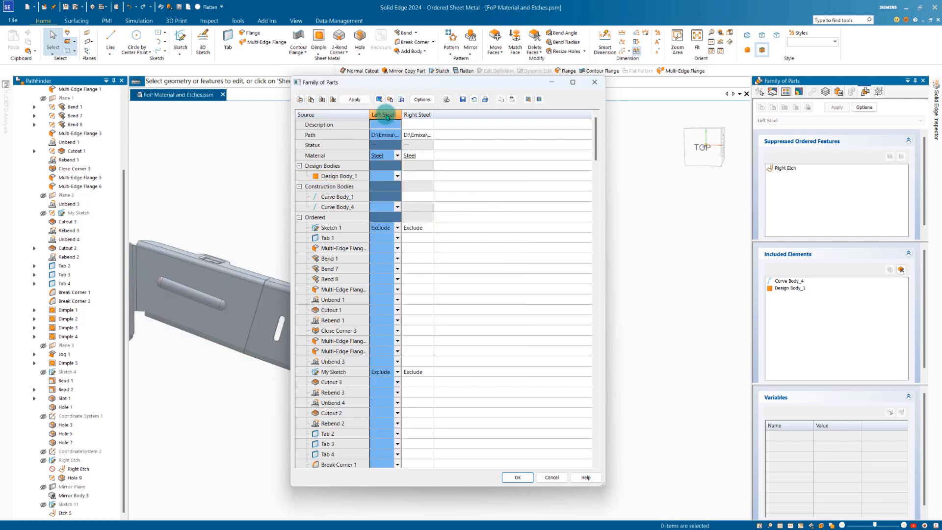
click(456, 305)
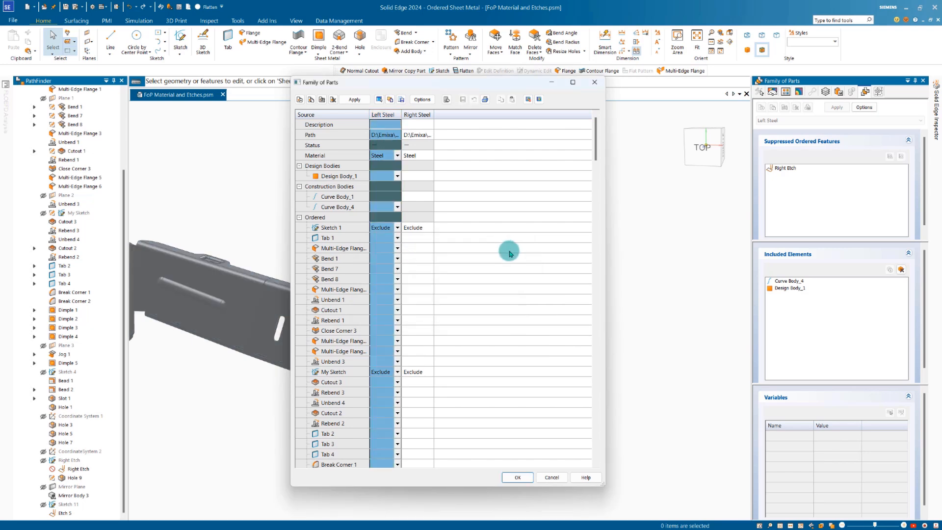
click(401, 100)
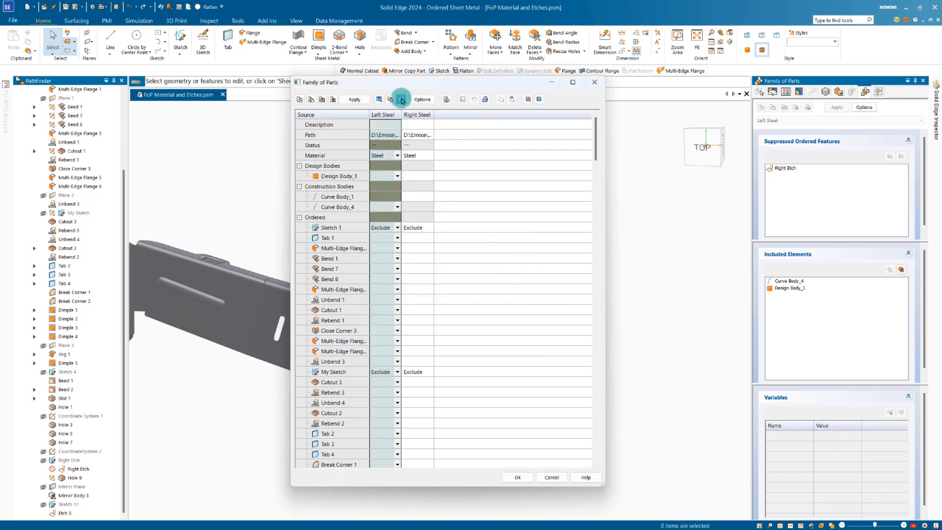
click(499, 307)
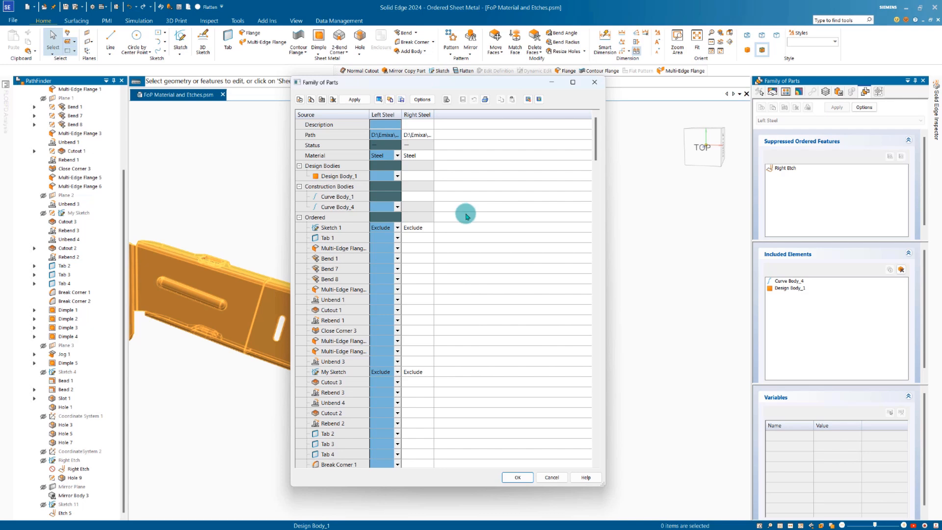
click(307, 102)
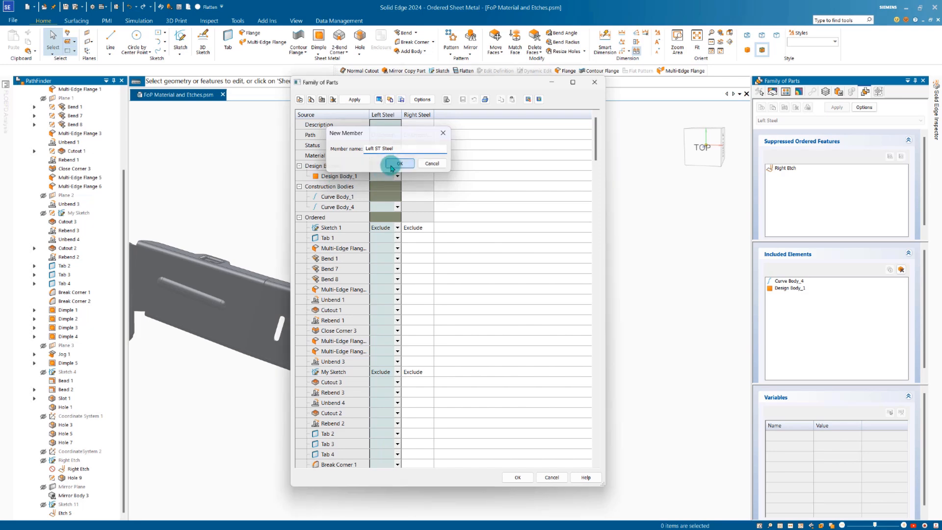
click(400, 164)
- Set the Left Steel member's material to Stainless steel
click(427, 156)
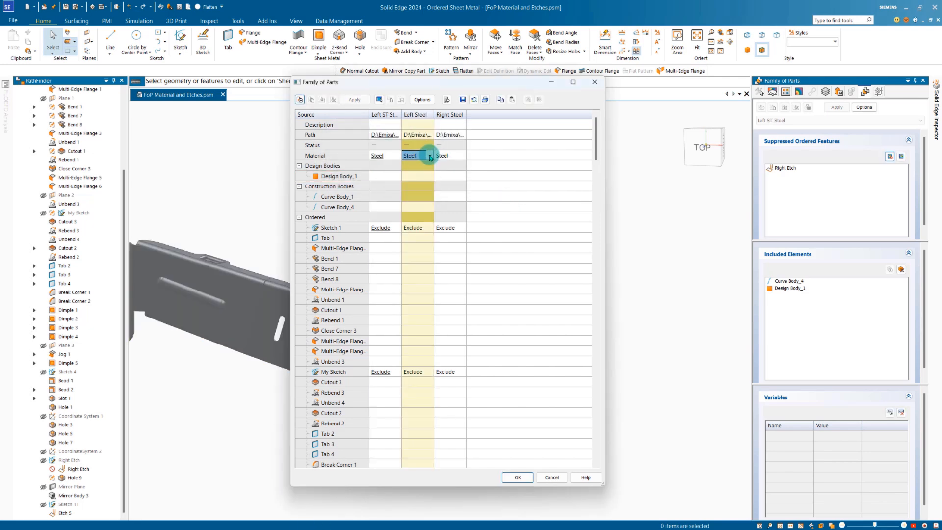
click(430, 155)
click(432, 175)
- Apply the Right Steel member and create a new member from it named Right ST Steel
click(456, 118)
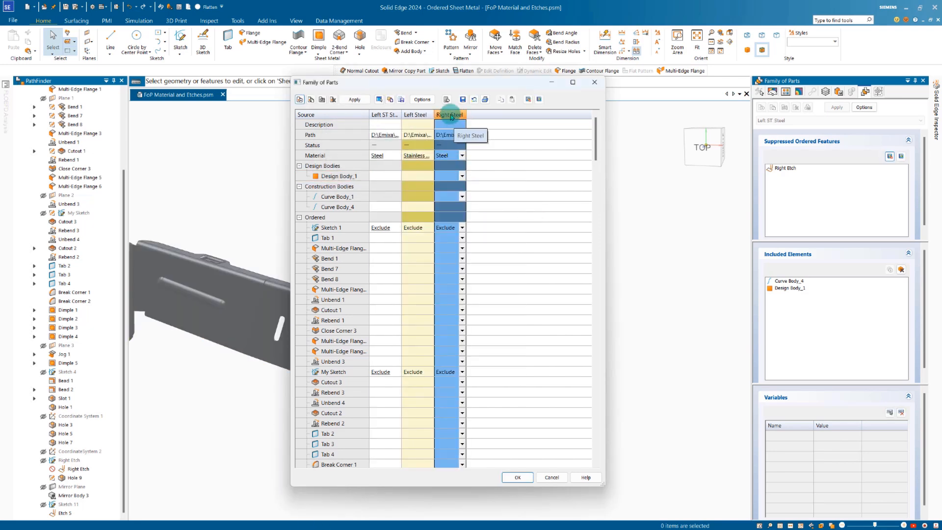
right_click(456, 118)
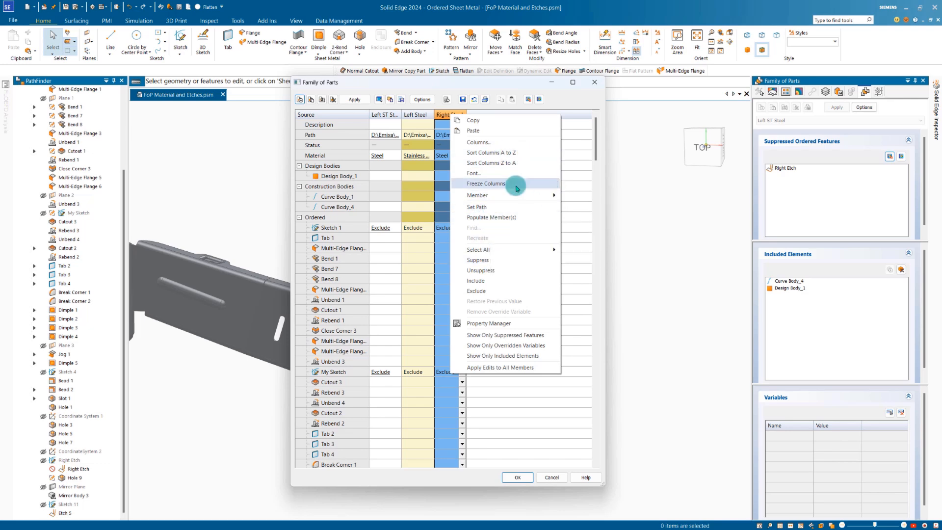
click(578, 244)
click(354, 100)
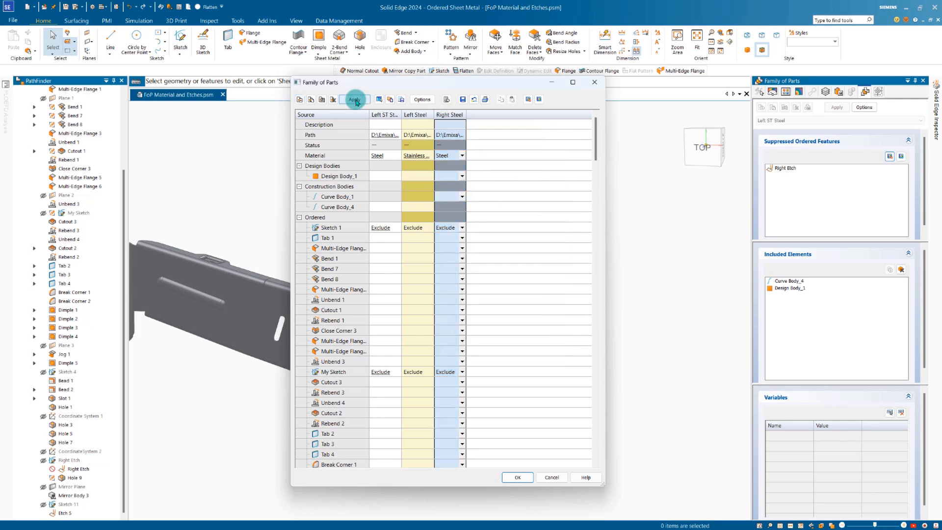
click(466, 315)
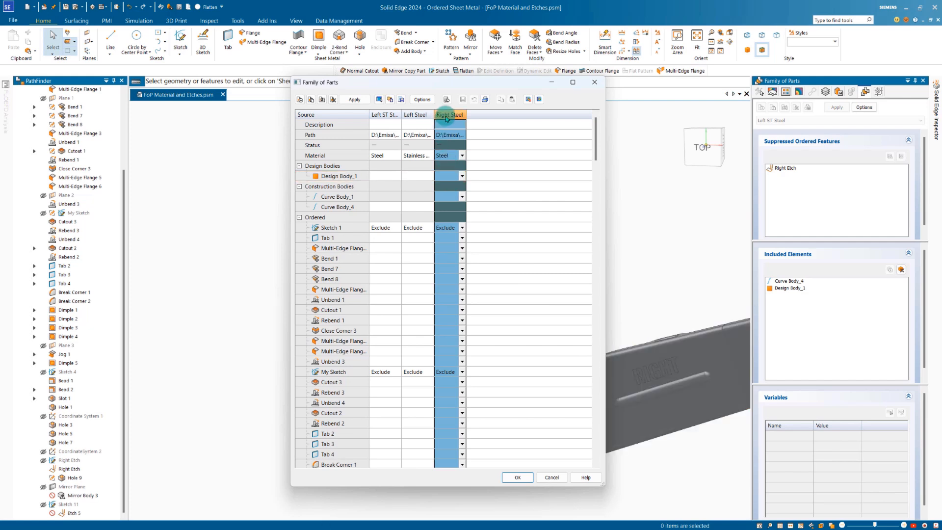
click(300, 100)
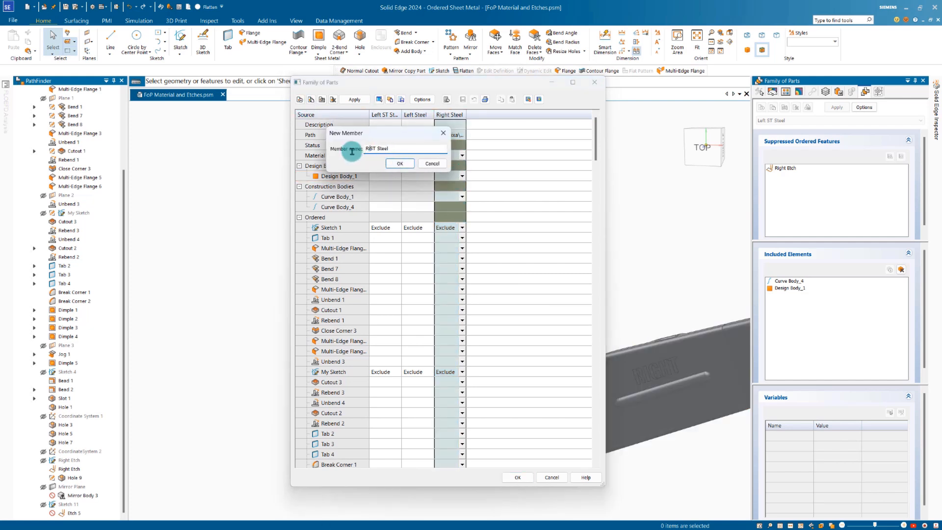
click(400, 164)
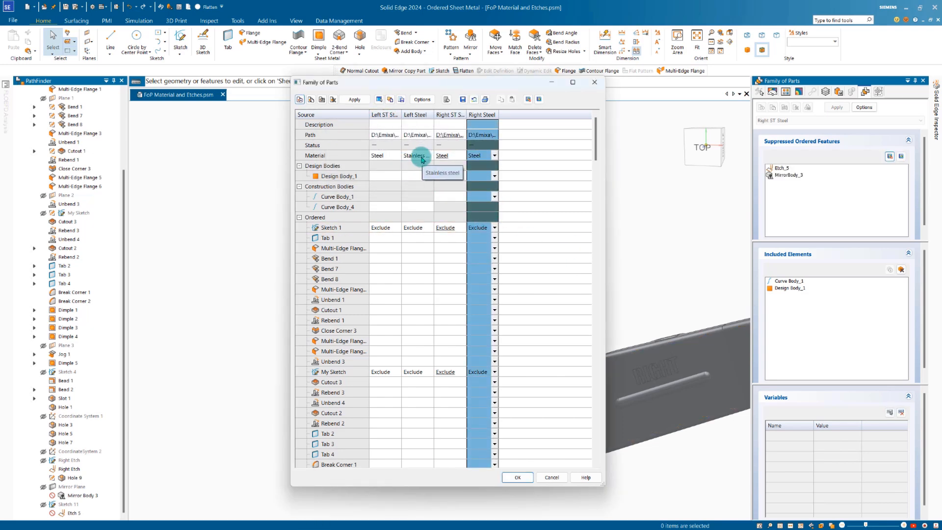
- Set Left ST Steel and Right ST Steel to Stainless steel and Left Steel to Steel, and accept the member table
click(387, 155)
click(399, 155)
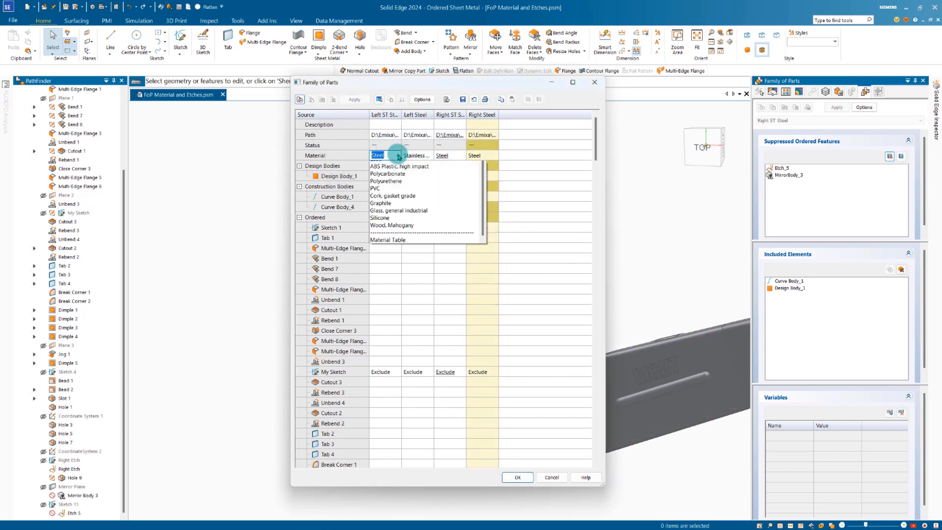
click(390, 206)
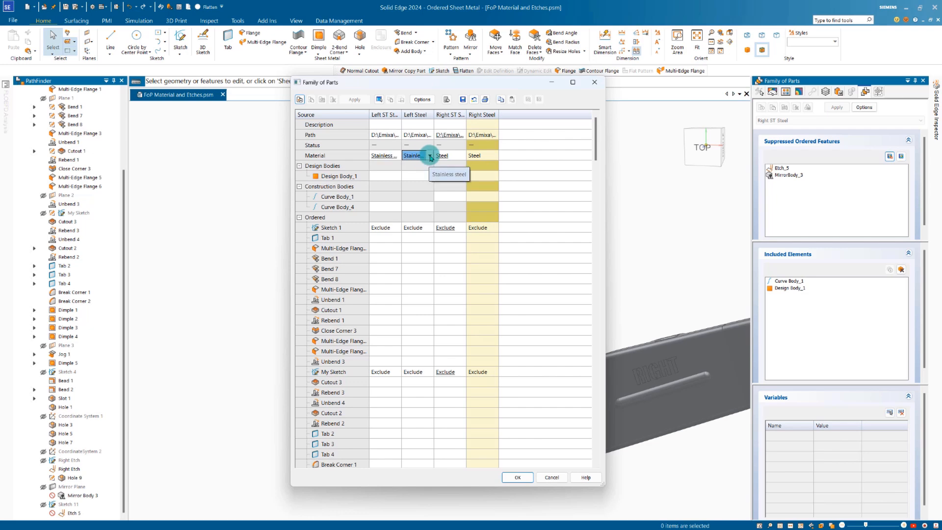
click(429, 156)
click(444, 175)
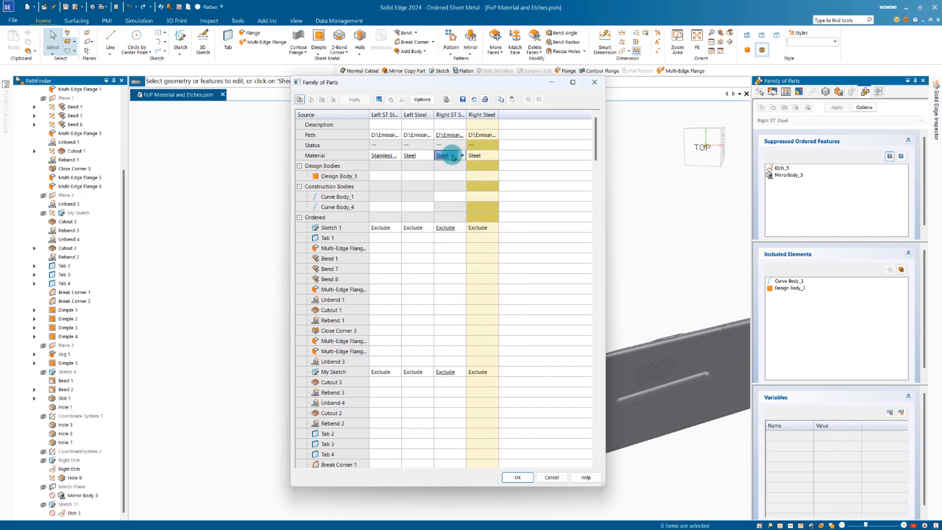
click(452, 157)
click(542, 192)
click(518, 477)
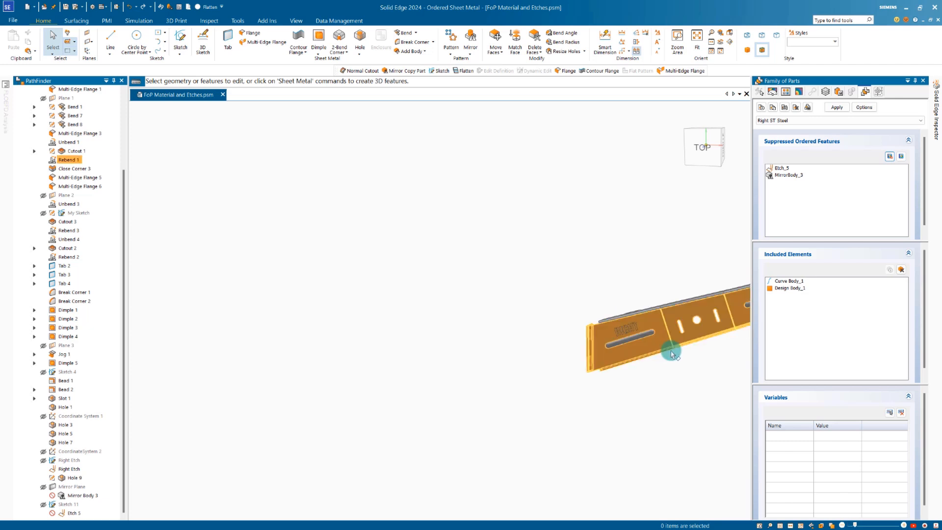
- View the whole Right ST Steel bracket, and apply the Left ST Steel member to check its LEFT etch
scroll(671, 353, up, 2)
scroll(672, 336, down, 4)
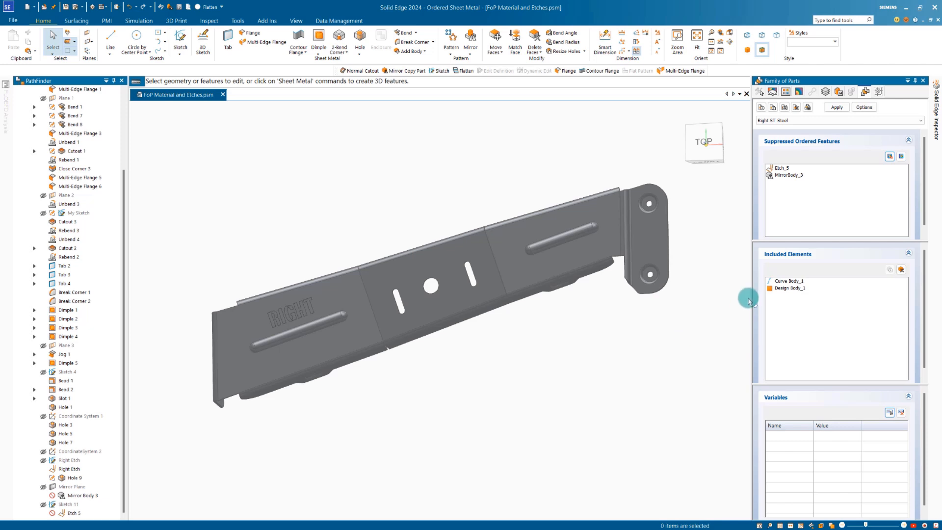
click(831, 121)
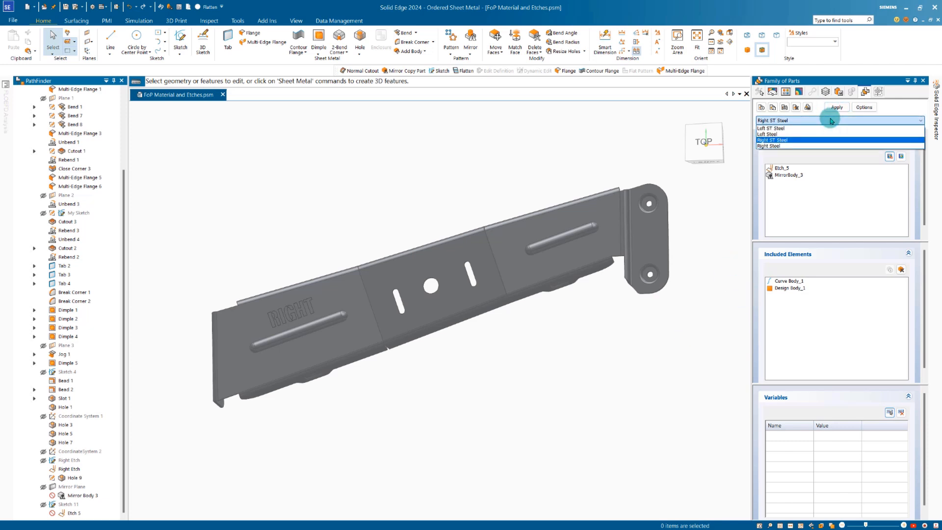
click(799, 133)
click(833, 109)
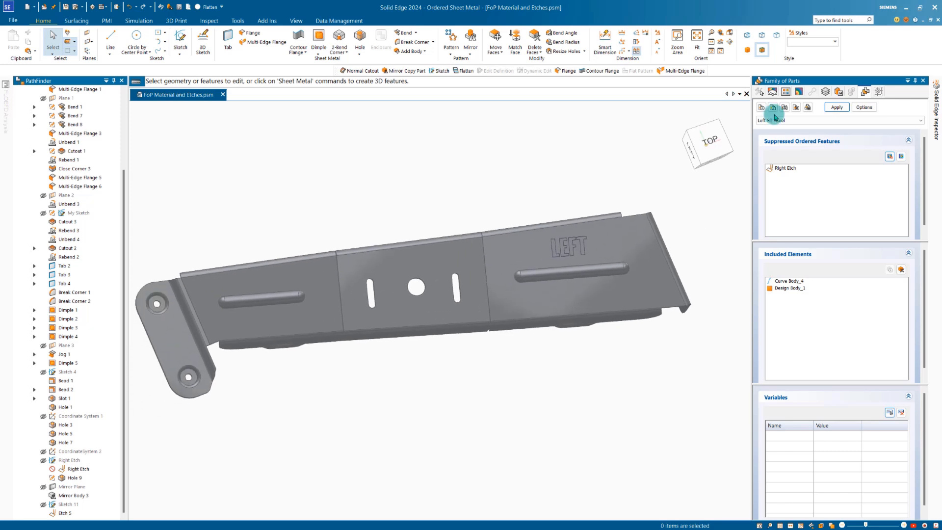
- Apply the Right ST Steel member and inspect the bracket with its RIGHT etch
click(798, 122)
click(790, 137)
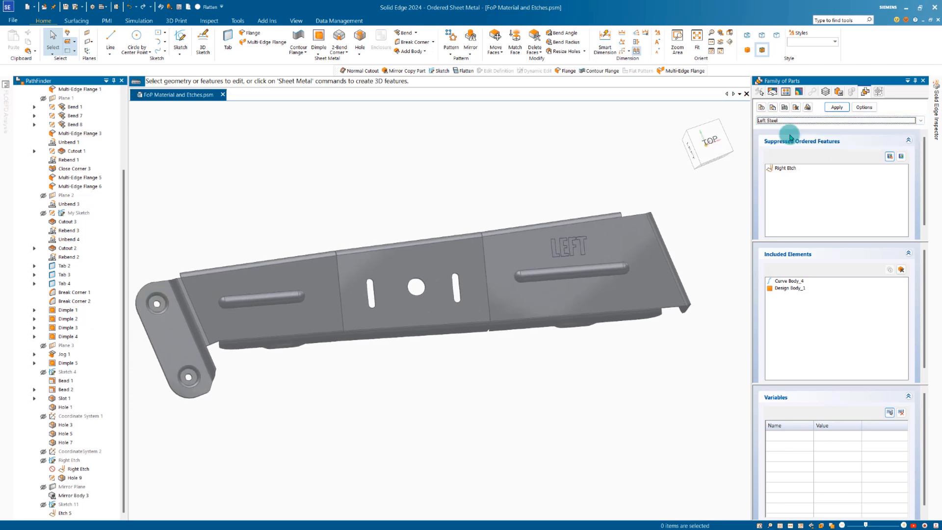
click(799, 122)
click(792, 142)
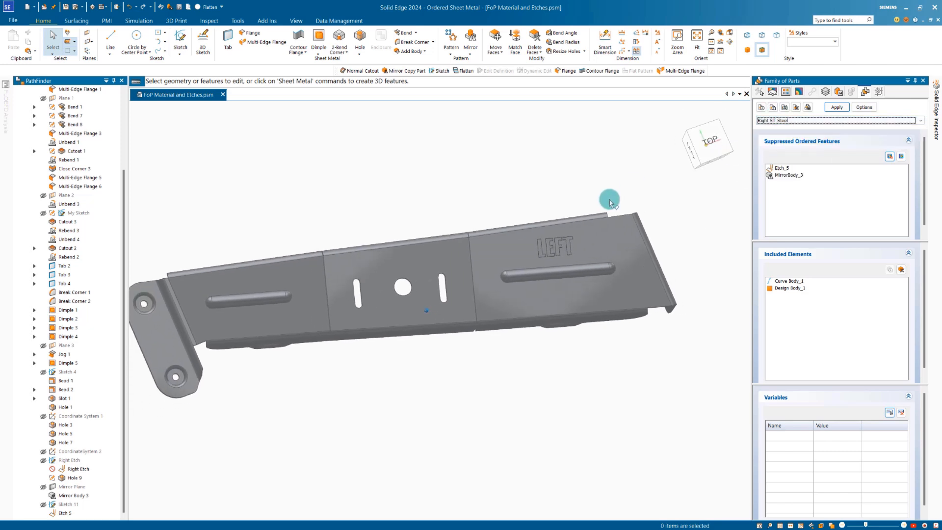
click(837, 107)
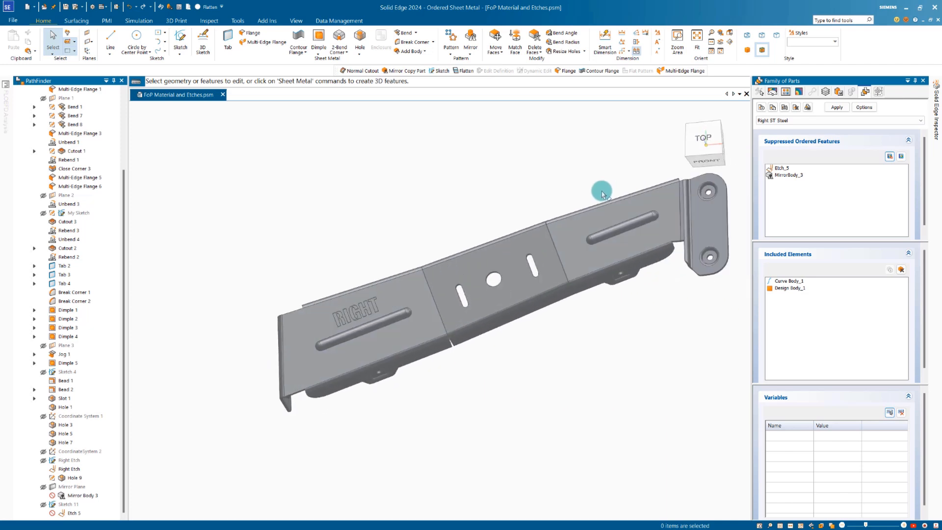
- Review the names and materials of all four members in widened columns of the member table, and close it
click(808, 108)
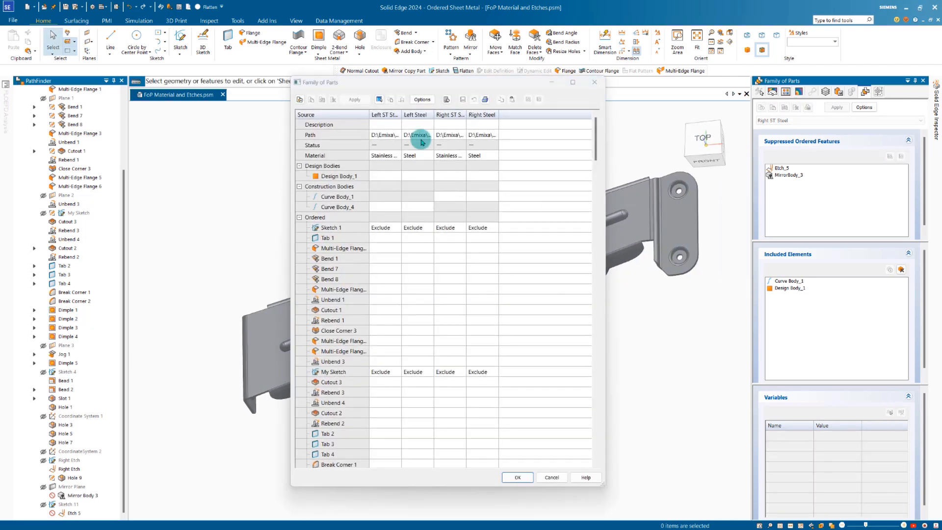
drag(402, 114, 417, 115)
drag(480, 114, 505, 115)
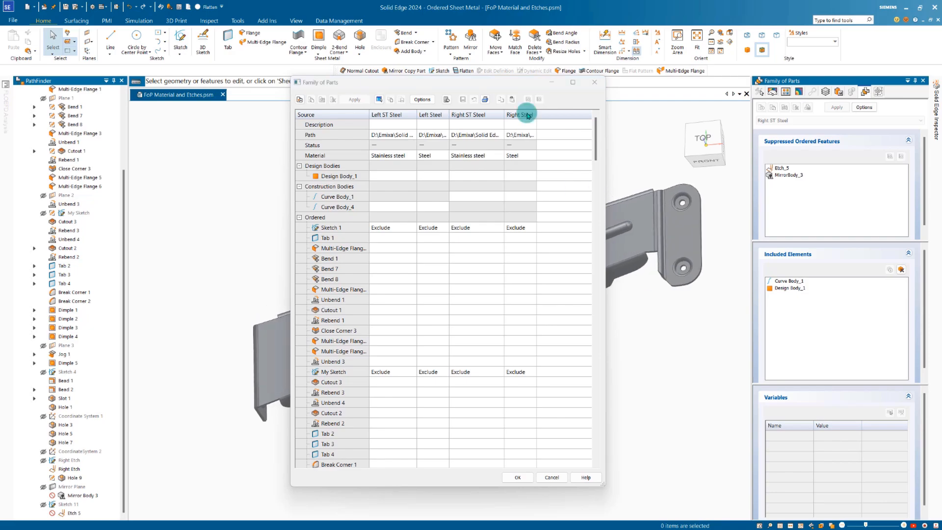
click(594, 83)
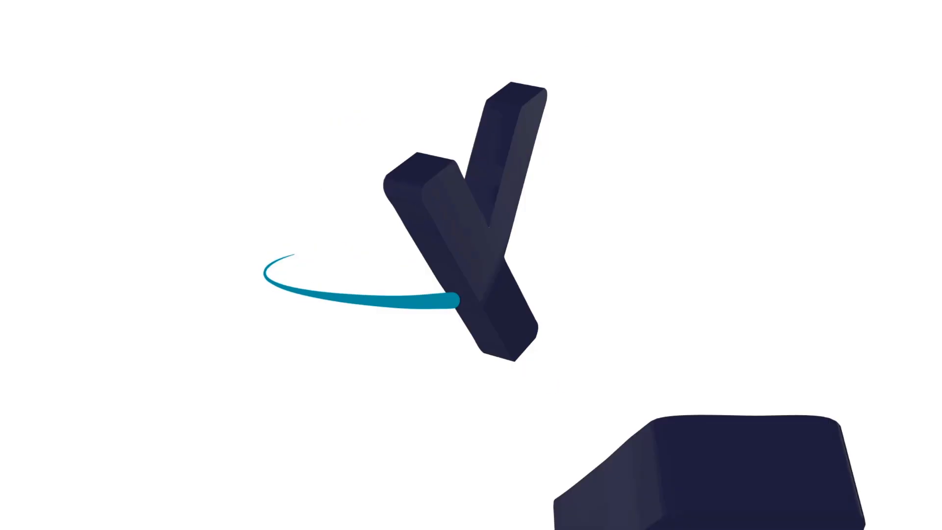